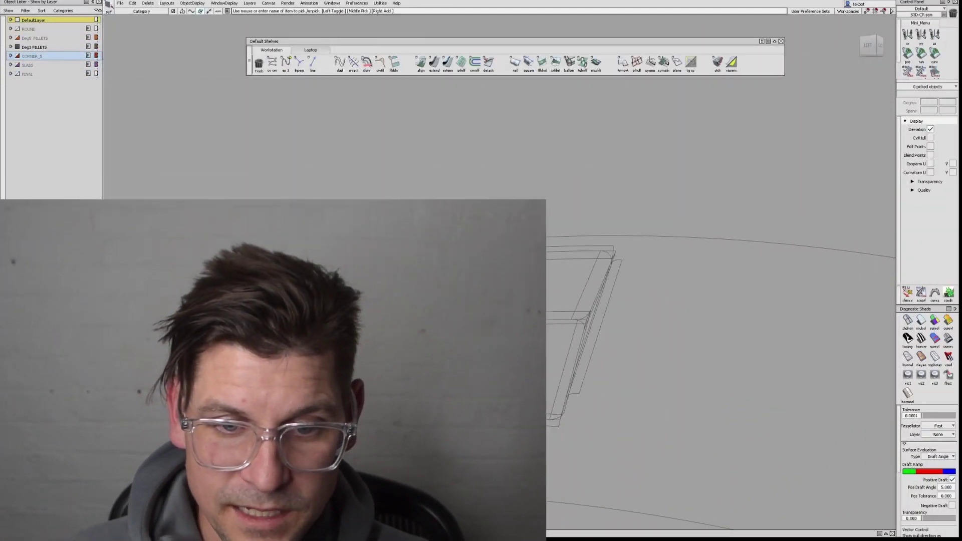
Open the environment shader's Sphere#2 map and turn off its environment effect
{"action": "right_click_drag", "start_coordinate": [408, 300], "coordinate": [408, 348], "text": "alt+shift"}
{"action": "left_click_drag", "start_coordinate": [407, 348], "coordinate": [427, 317], "text": "alt+shift"}
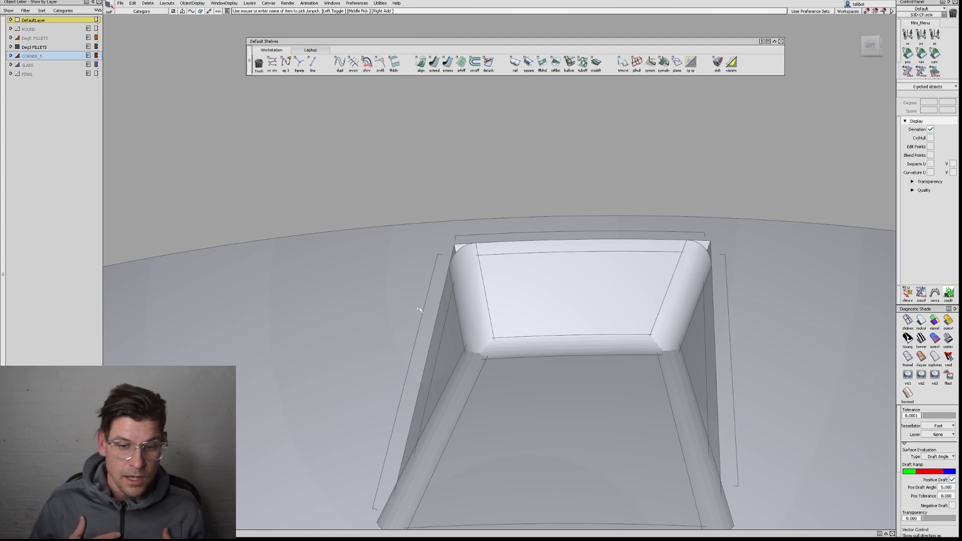
{"action": "middle_click_drag", "start_coordinate": [505, 346], "coordinate": [473, 299], "text": "alt+shift"}
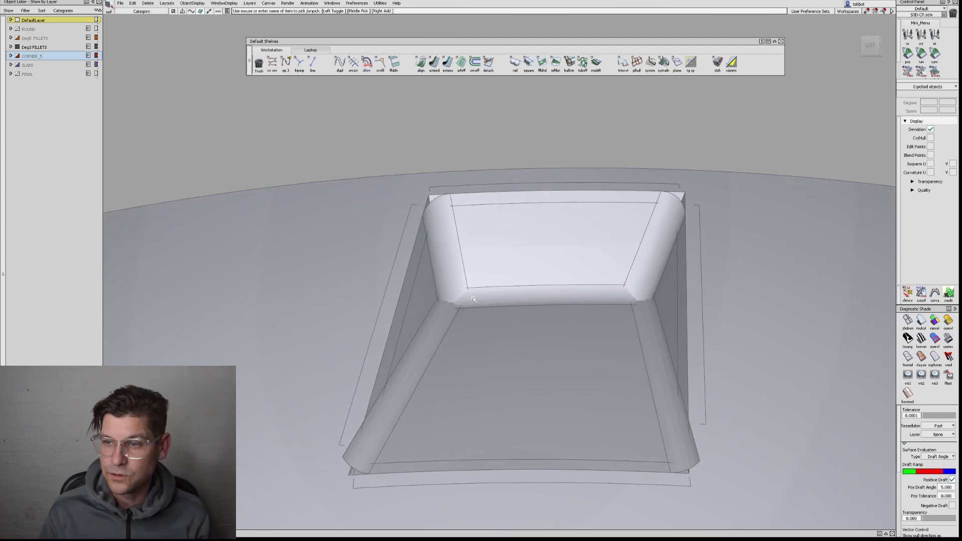
{"action": "key", "text": "ctrl+a"}
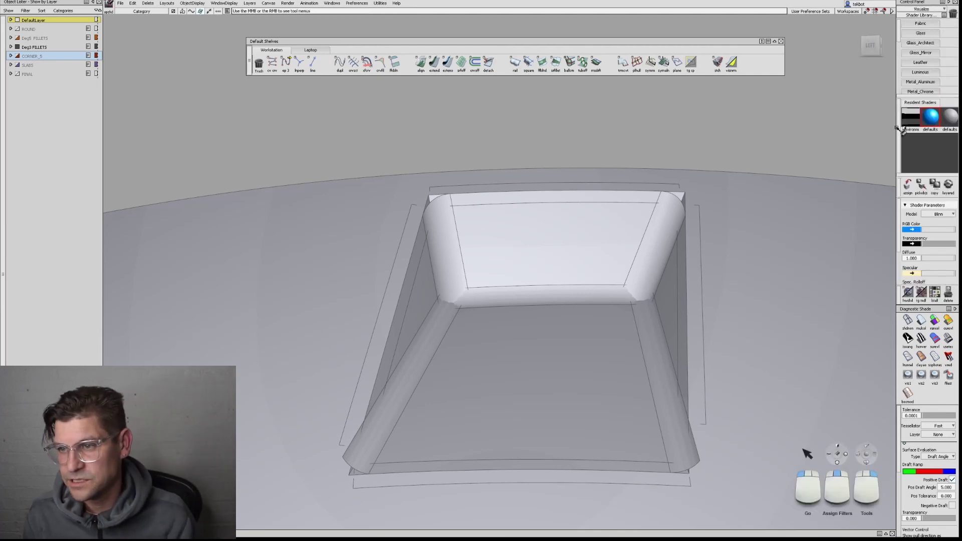
{"action": "double_click", "coordinate": [910, 117]}
{"action": "left_click", "coordinate": [695, 271]}
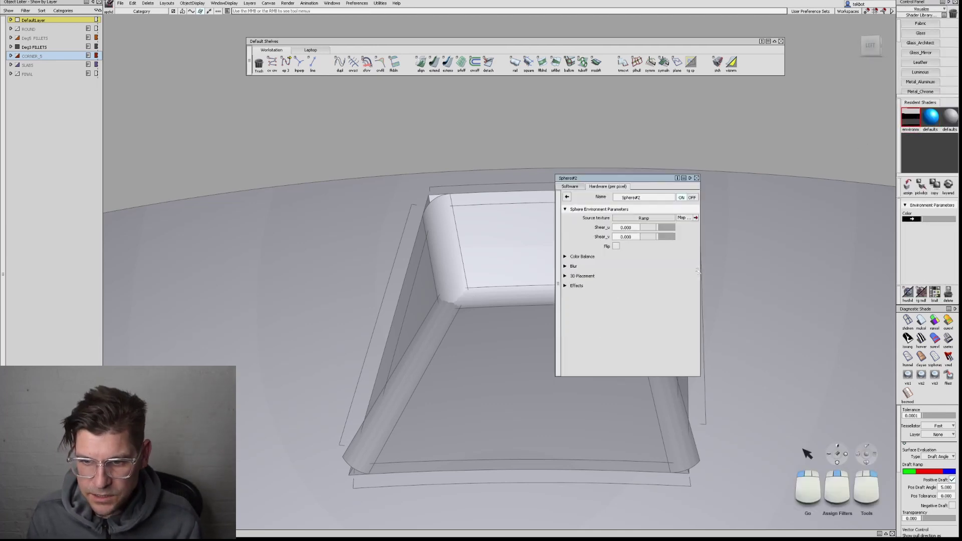
{"action": "left_click", "coordinate": [696, 178]}
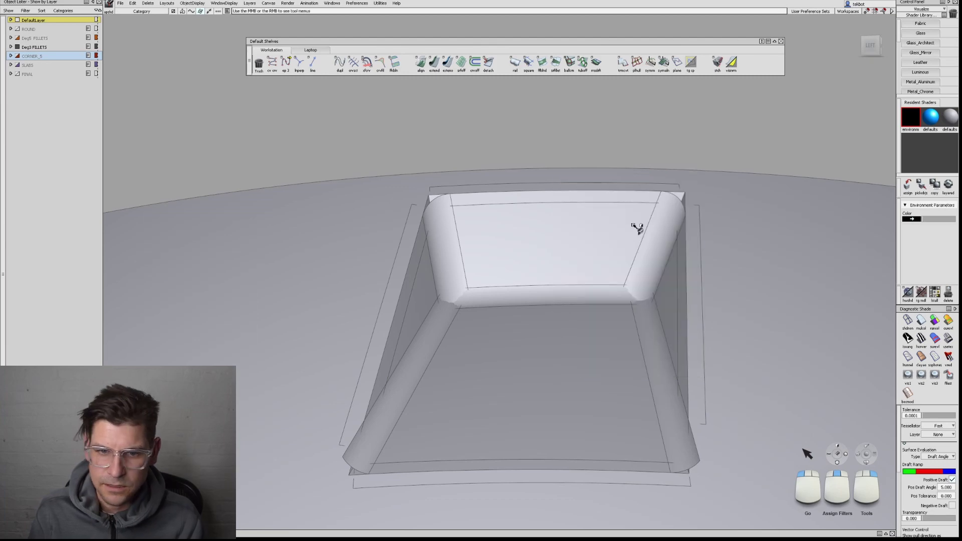
Start the Ball Corner tool and set 4th Edge Ratio, Start Edge and End Edge to 1.0000
{"action": "left_click_drag", "start_coordinate": [580, 258], "coordinate": [511, 294], "text": "alt+shift"}
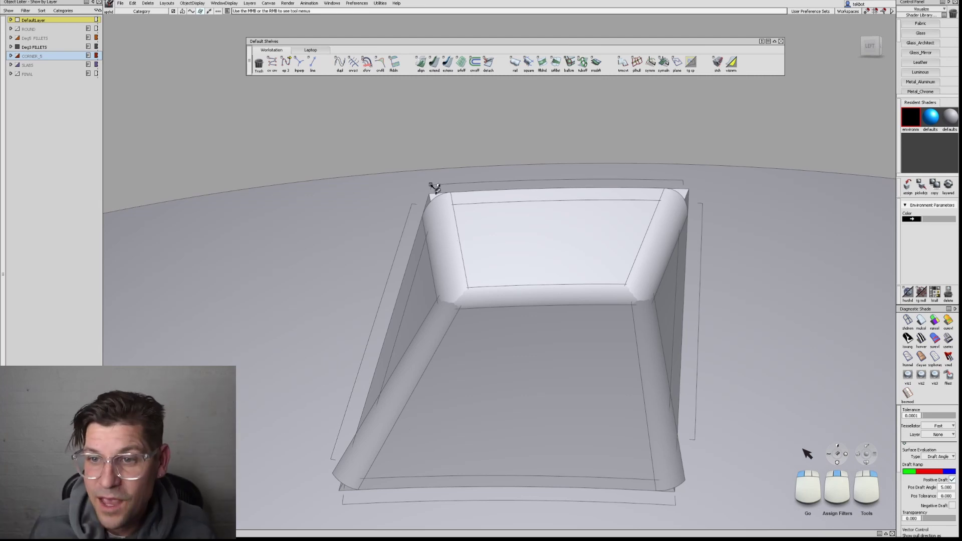
{"action": "scroll", "coordinate": [436, 215], "scroll_direction": "up", "scroll_amount": 5}
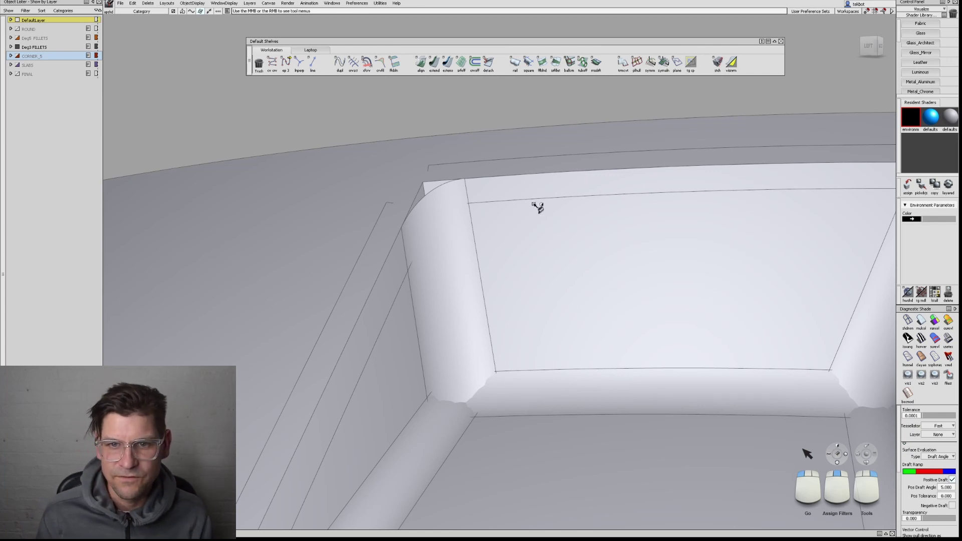
{"action": "left_click_drag", "start_coordinate": [548, 103], "coordinate": [549, 134], "text": "ctrl+shift"}
{"action": "left_click", "coordinate": [569, 61]}
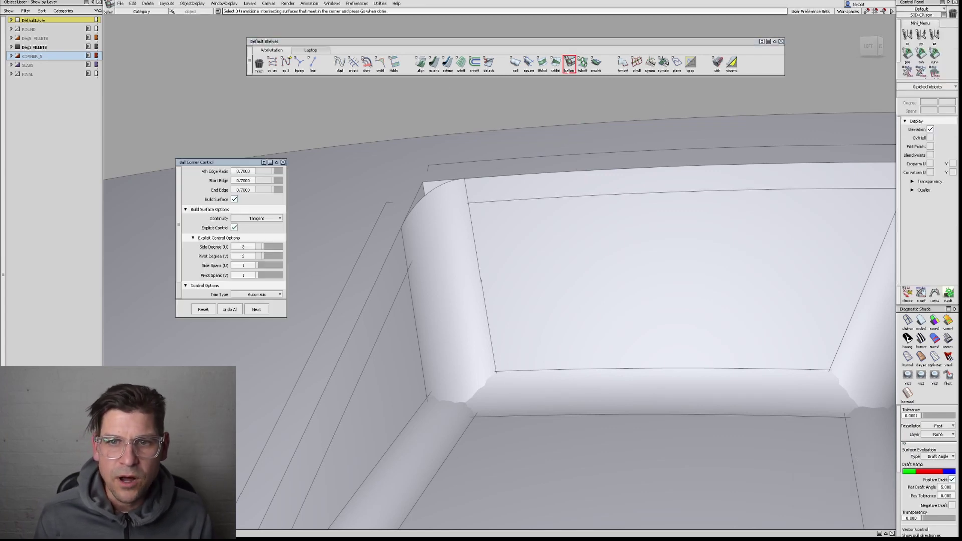
{"action": "left_click_drag", "start_coordinate": [278, 178], "coordinate": [294, 175]}
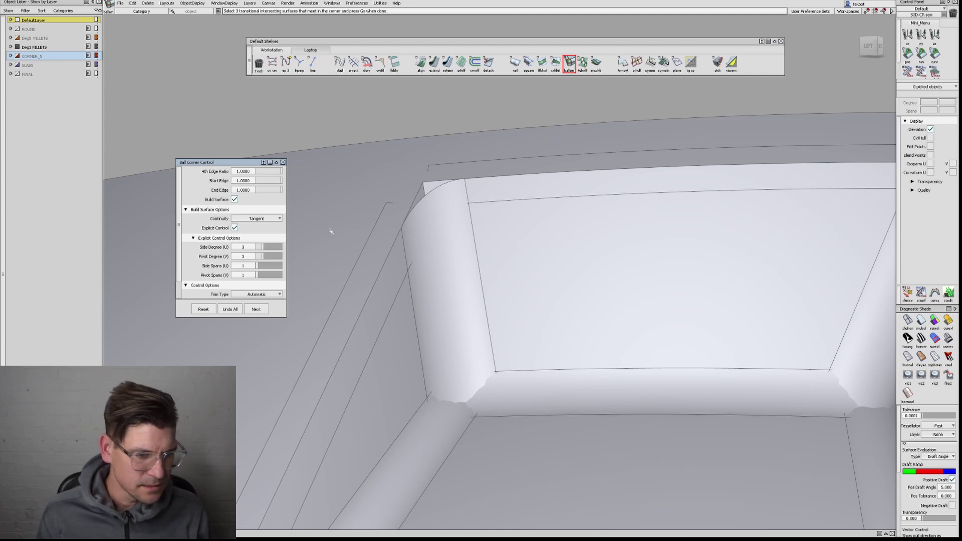
Pick the fillet surface along the recess's left upper rim and display its control vertices, hull and edit points
{"action": "left_click_drag", "start_coordinate": [415, 275], "coordinate": [412, 281], "text": "alt+shift"}
{"action": "left_click_drag", "start_coordinate": [379, 176], "coordinate": [394, 195], "text": "ctrl+shift"}
{"action": "left_click", "coordinate": [393, 204]}
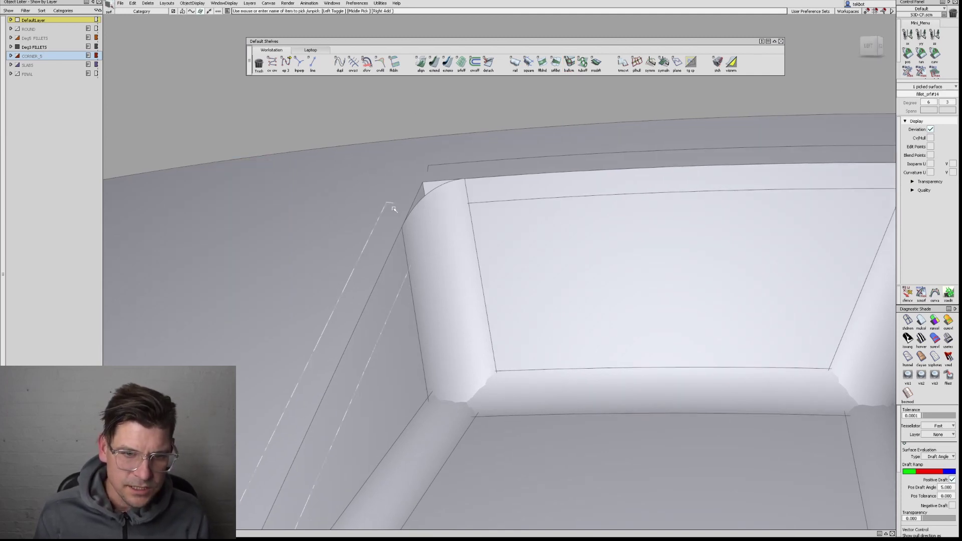
{"action": "right_click", "coordinate": [386, 261], "text": "ctrl+shift"}
{"action": "right_click_drag", "start_coordinate": [386, 261], "coordinate": [361, 253], "text": "ctrl+shift"}
{"action": "left_click_drag", "start_coordinate": [362, 253], "coordinate": [403, 249], "text": "alt+shift"}
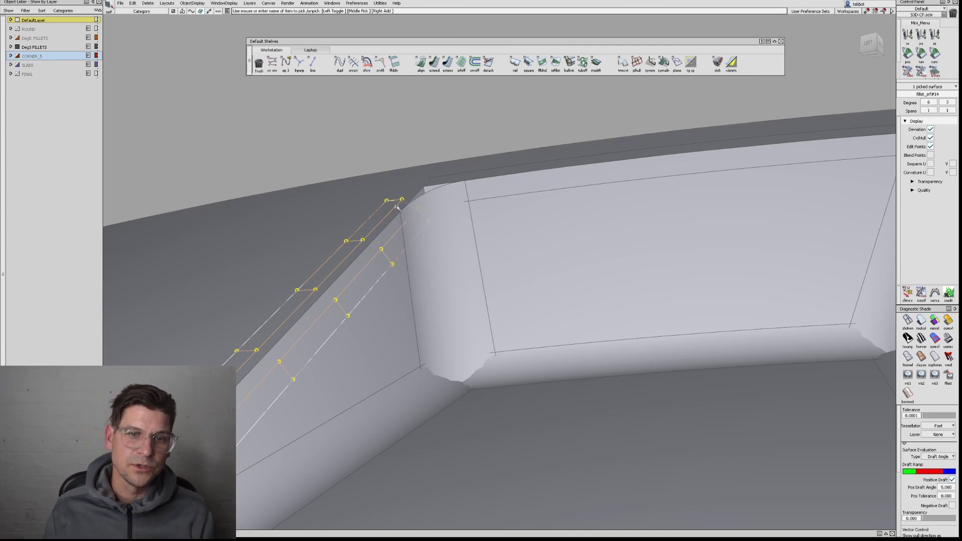
{"action": "left_click_drag", "start_coordinate": [399, 208], "coordinate": [427, 264], "text": "alt+shift"}
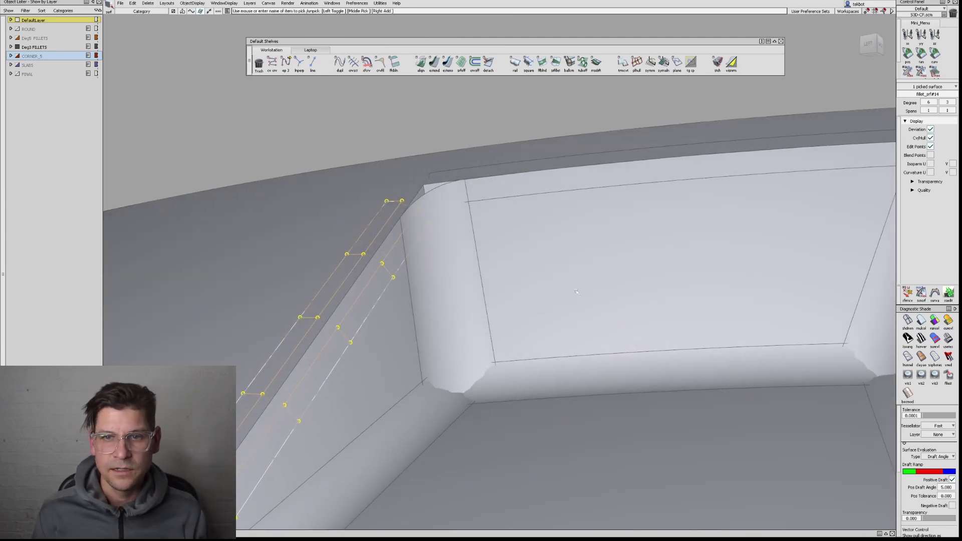
Build a tangent ball corner between the three fillets at the recess's upper-left corner, with Explicit Control off and the outer surface as fourth-edge primary
{"action": "left_click", "coordinate": [569, 62]}
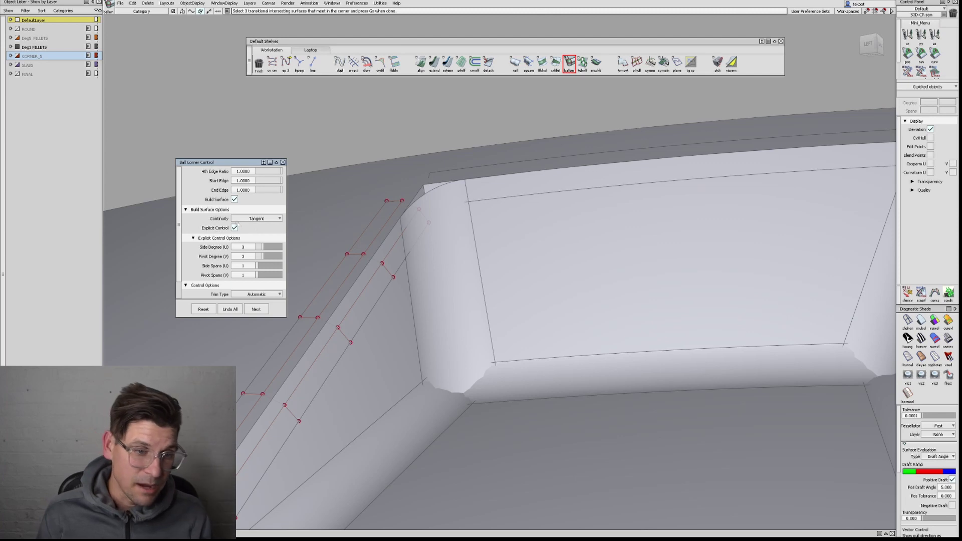
{"action": "left_click", "coordinate": [234, 228]}
{"action": "left_click", "coordinate": [420, 211]}
{"action": "left_click", "coordinate": [429, 175]}
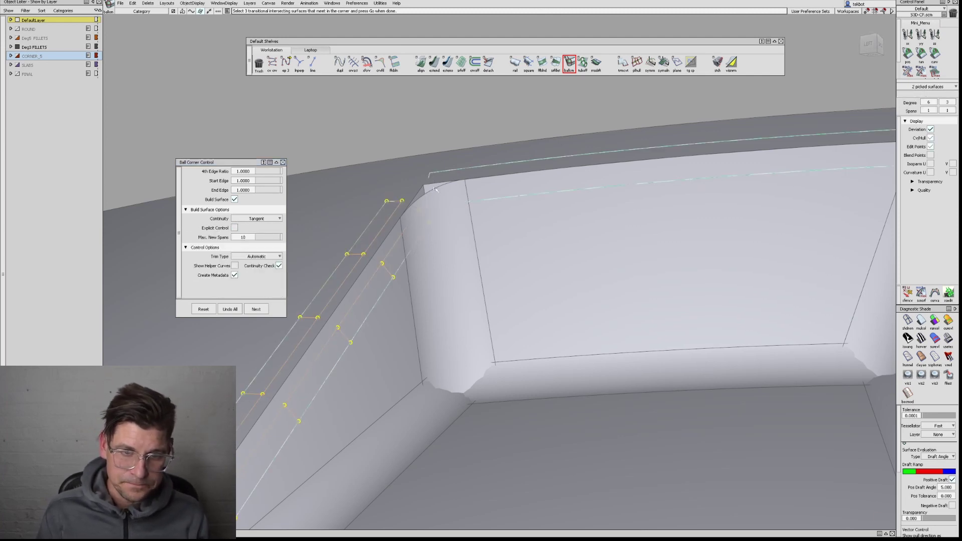
{"action": "left_click", "coordinate": [420, 192]}
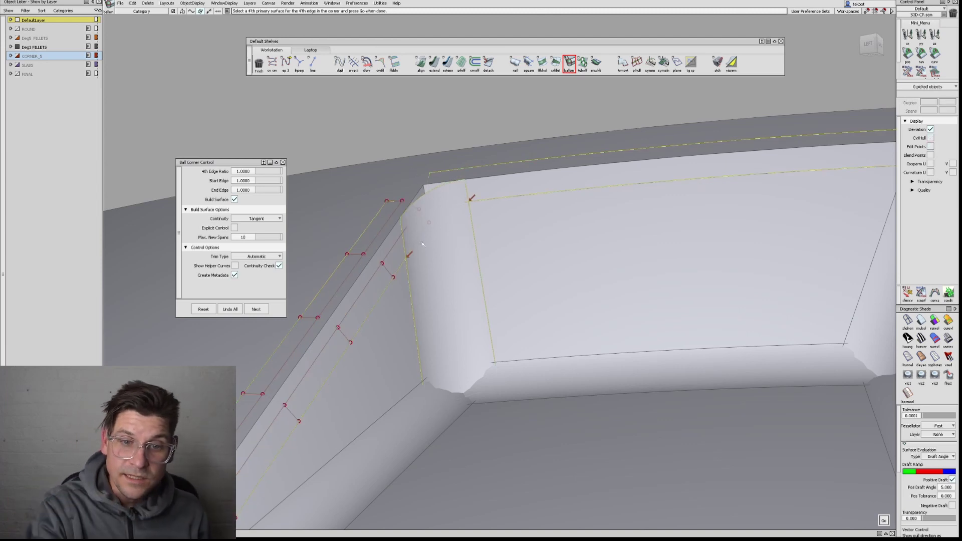
{"action": "left_click", "coordinate": [414, 180]}
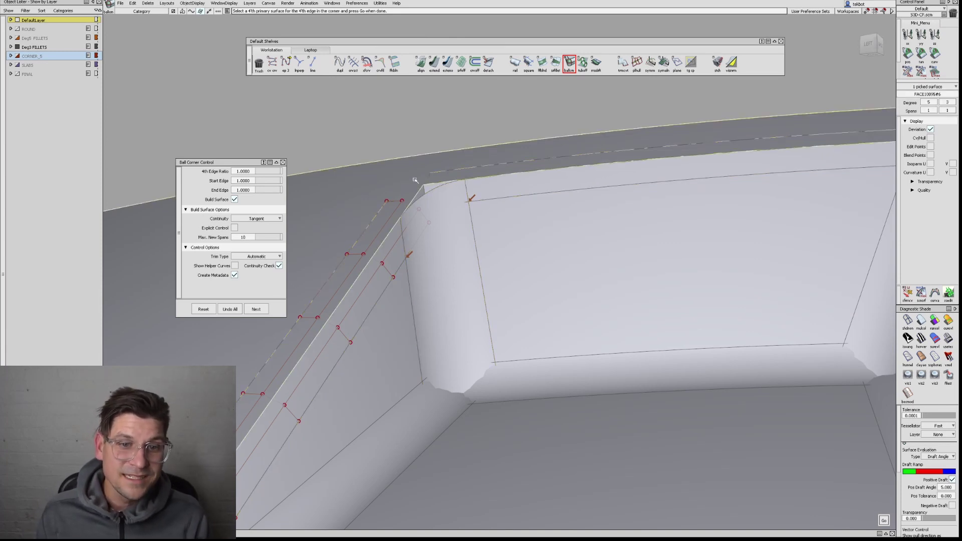
{"action": "key", "text": "space"}
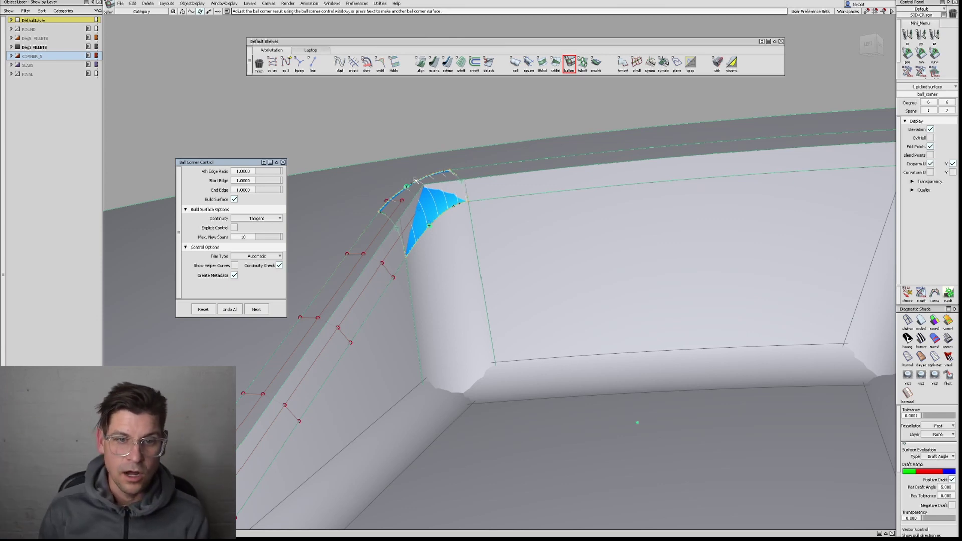
Turn on Explicit Control for the upper ball corner with degree 3 and one span, and display its control vertices in wireframe
{"action": "left_click_drag", "start_coordinate": [415, 180], "coordinate": [398, 181], "text": "alt+shift"}
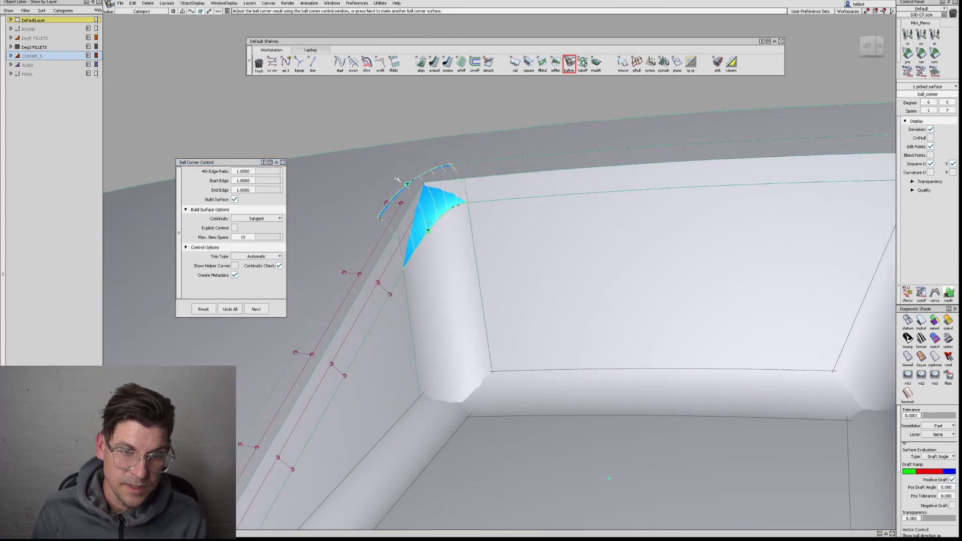
{"action": "left_click_drag", "start_coordinate": [440, 232], "coordinate": [328, 222], "text": "alt+shift"}
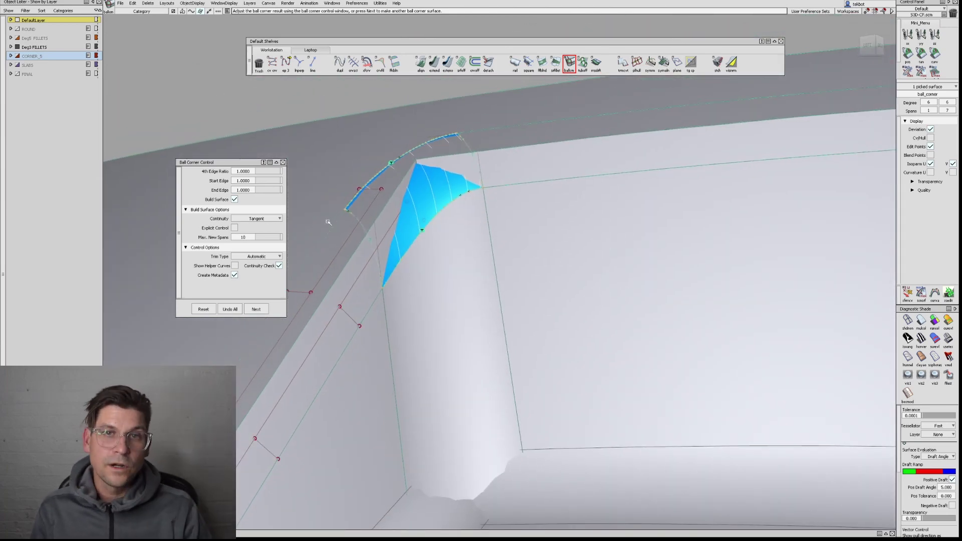
{"action": "key", "text": "5"}
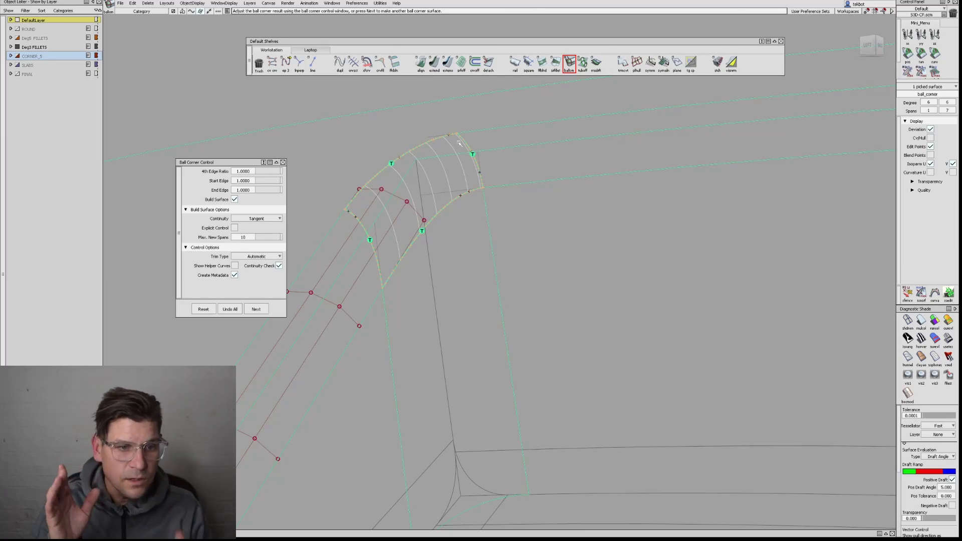
{"action": "left_click", "coordinate": [234, 228]}
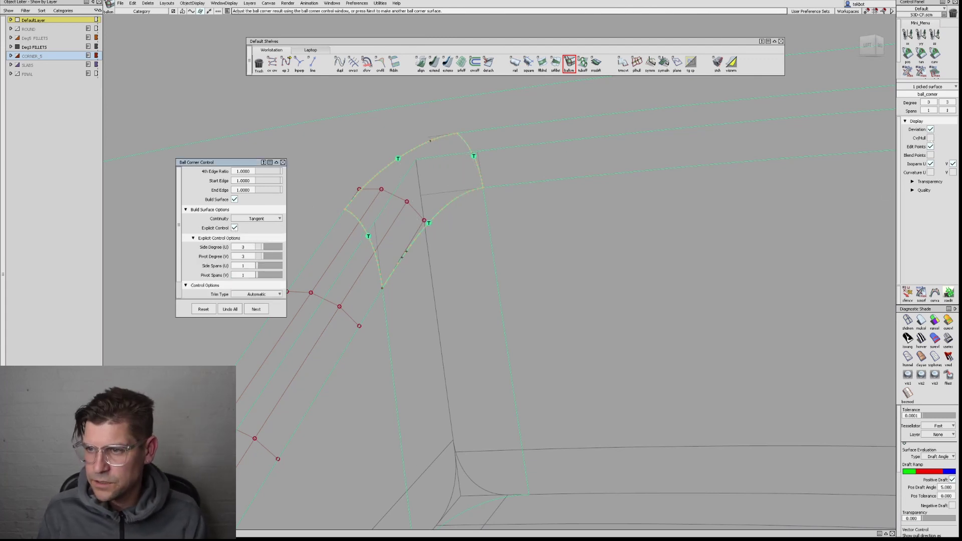
{"action": "left_click", "coordinate": [931, 138]}
{"action": "left_click_drag", "start_coordinate": [443, 173], "coordinate": [490, 171], "text": "alt+shift"}
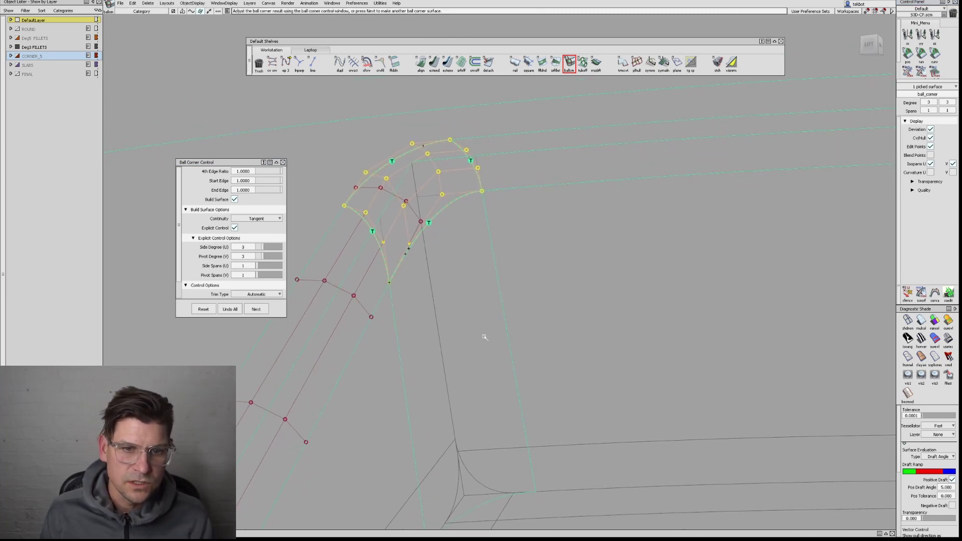
Hide the control vertices of the left rim fillet and clear the continuity locators from the upper ball corner
{"action": "right_click_drag", "start_coordinate": [383, 368], "coordinate": [440, 316], "text": "ctrl+shift"}
{"action": "left_click_drag", "start_coordinate": [398, 365], "coordinate": [396, 275], "text": "ctrl+shift"}
{"action": "left_click_drag", "start_coordinate": [364, 177], "coordinate": [409, 202], "text": "ctrl+shift"}
{"action": "left_click", "coordinate": [384, 272]}
{"action": "right_click_drag", "start_coordinate": [385, 271], "coordinate": [437, 195], "text": "ctrl+shift"}
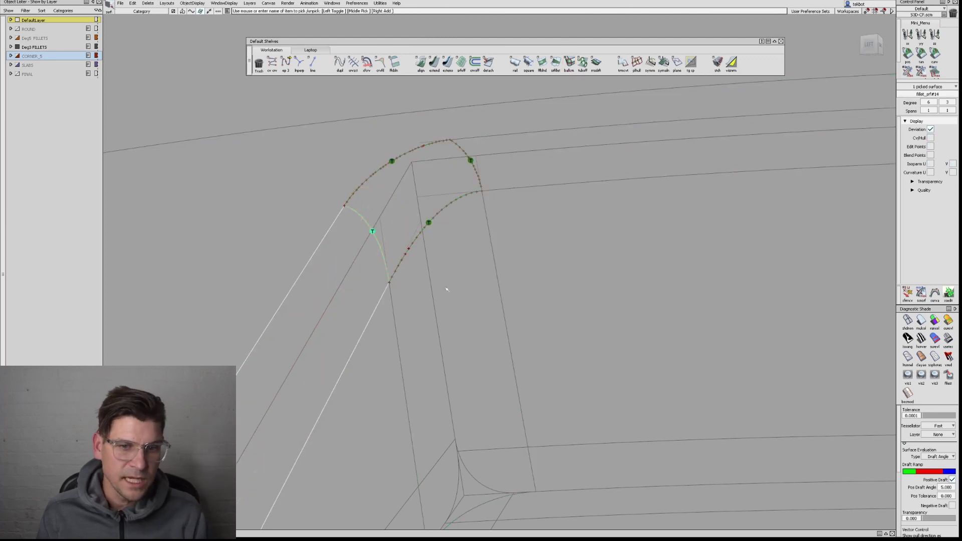
{"action": "left_click_drag", "start_coordinate": [443, 256], "coordinate": [459, 217], "text": "ctrl+shift"}
{"action": "key", "text": "shift+l"}
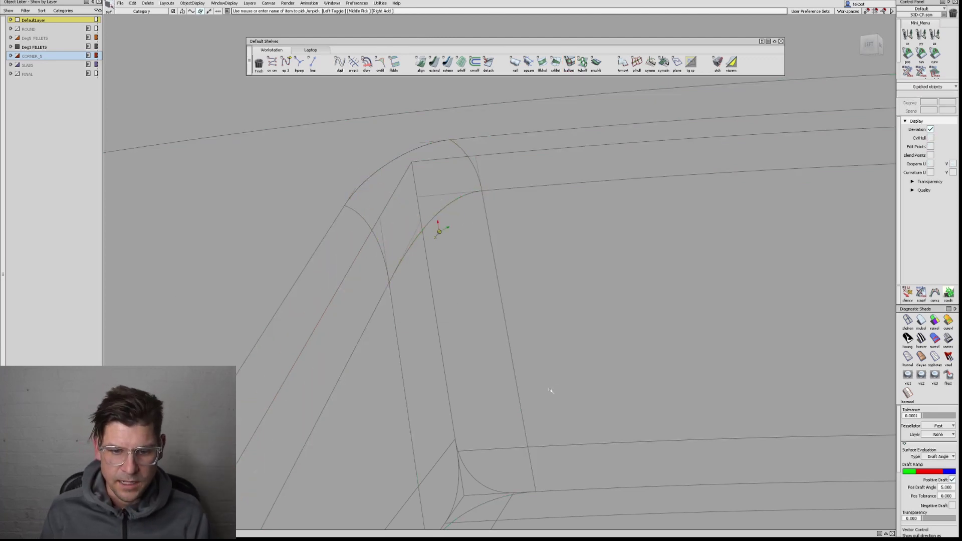
Start another Ball Corner and select the three intersecting fillets at the recess's lower-left inner corner
{"action": "right_click_drag", "start_coordinate": [540, 393], "coordinate": [489, 365], "text": "alt+shift"}
{"action": "left_click", "coordinate": [445, 362], "text": "alt+shift"}
{"action": "right_click_drag", "start_coordinate": [418, 386], "coordinate": [351, 351], "text": "alt+shift"}
{"action": "right_click_drag", "start_coordinate": [351, 352], "coordinate": [483, 343], "text": "ctrl+shift"}
{"action": "left_click_drag", "start_coordinate": [483, 343], "coordinate": [483, 343], "text": "ctrl+shift"}
{"action": "mouse_move", "coordinate": [483, 343]}
{"action": "left_mouse_down", "text": "alt+shift"}
{"action": "mouse_move", "coordinate": [451, 414]}
{"action": "mouse_move", "coordinate": [275, 359]}
{"action": "mouse_move", "coordinate": [416, 352]}
{"action": "left_mouse_up", "text": "alt+shift"}
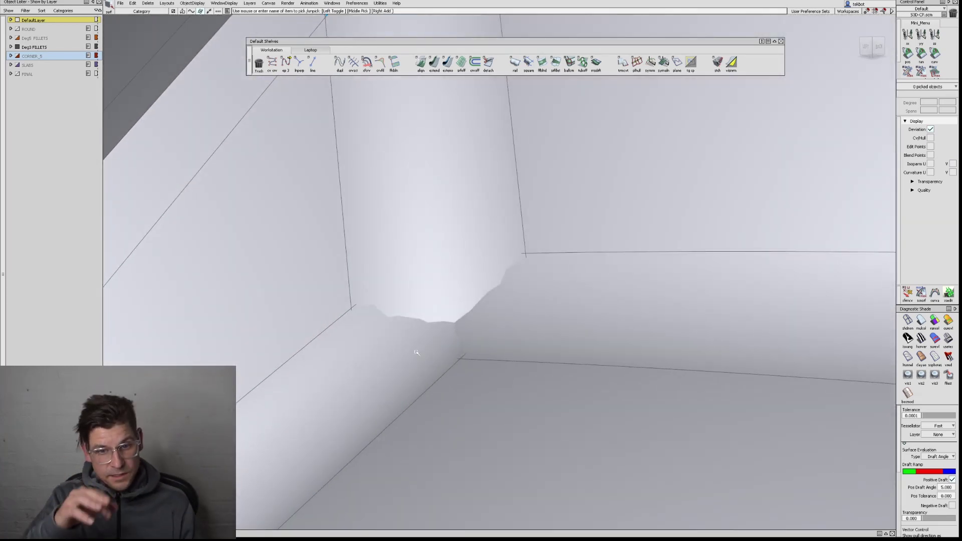
{"action": "left_click", "coordinate": [569, 62]}
{"action": "left_click", "coordinate": [581, 314]}
{"action": "left_click_drag", "start_coordinate": [561, 331], "coordinate": [482, 378], "text": "alt+shift"}
{"action": "right_click_drag", "start_coordinate": [483, 378], "coordinate": [543, 419], "text": "alt+shift"}
{"action": "left_click_drag", "start_coordinate": [543, 419], "coordinate": [474, 395], "text": "alt+shift"}
{"action": "key", "text": "space"}
{"action": "left_click", "coordinate": [498, 404]}
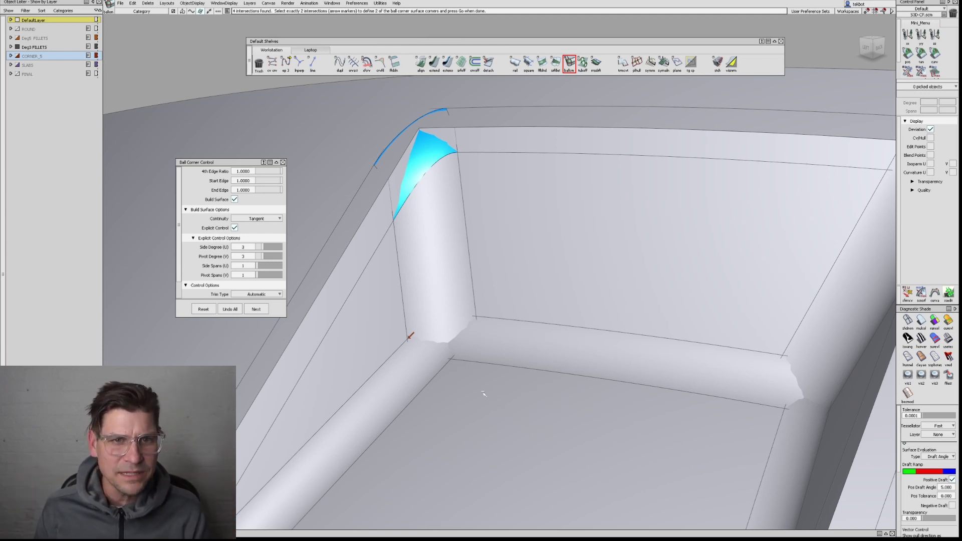
Choose the two intersections at the lower end of the vertical fillet and build the ball corner
{"action": "right_click_drag", "start_coordinate": [404, 371], "coordinate": [349, 379], "text": "ctrl+shift"}
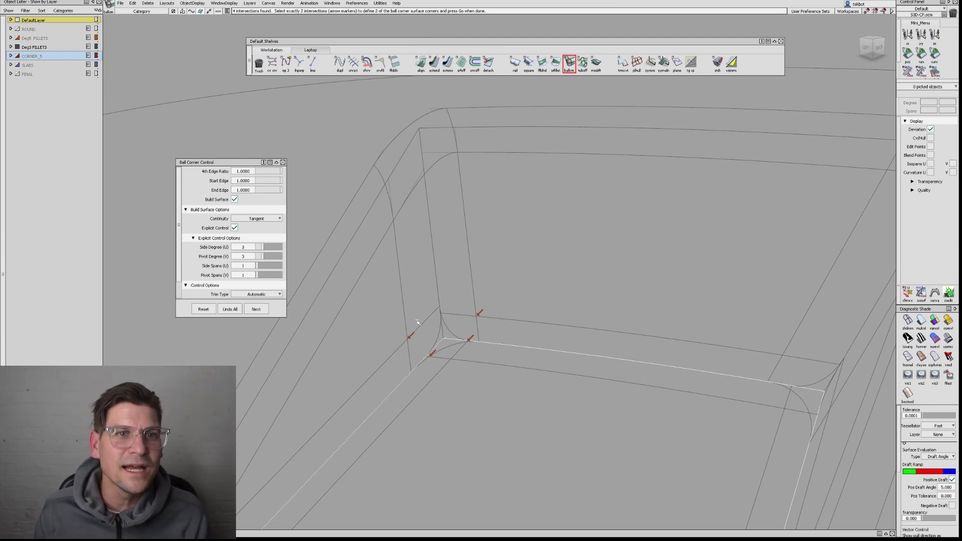
{"action": "left_click", "coordinate": [412, 334]}
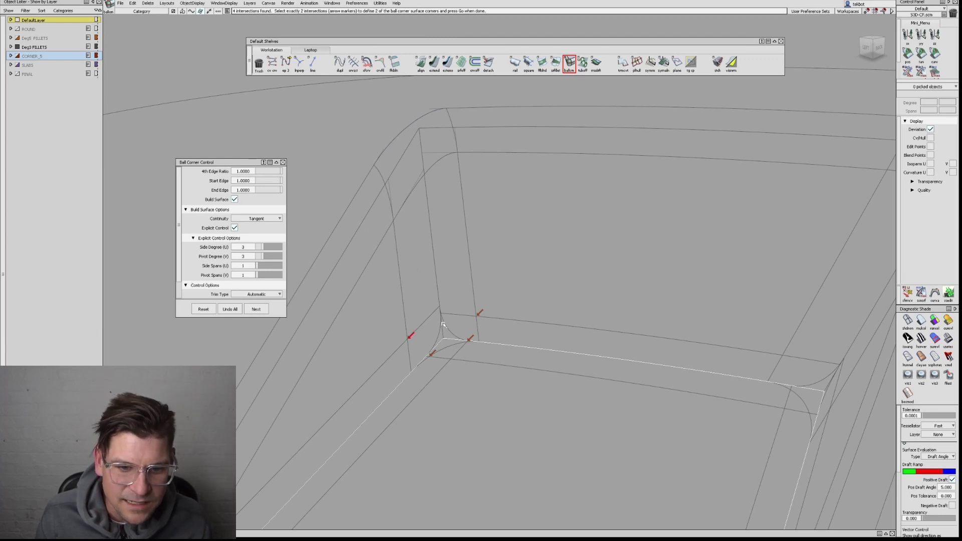
{"action": "left_click", "coordinate": [479, 312]}
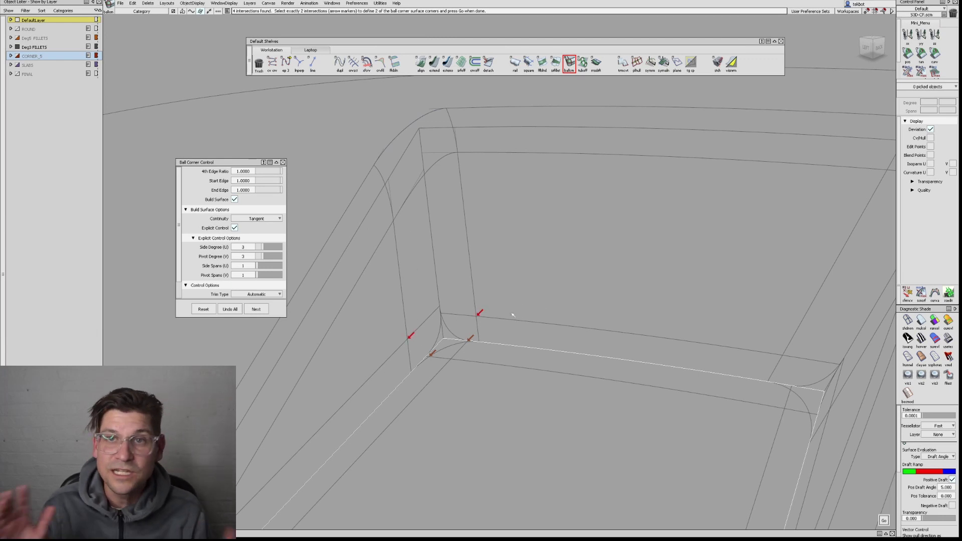
{"action": "key", "text": "space"}
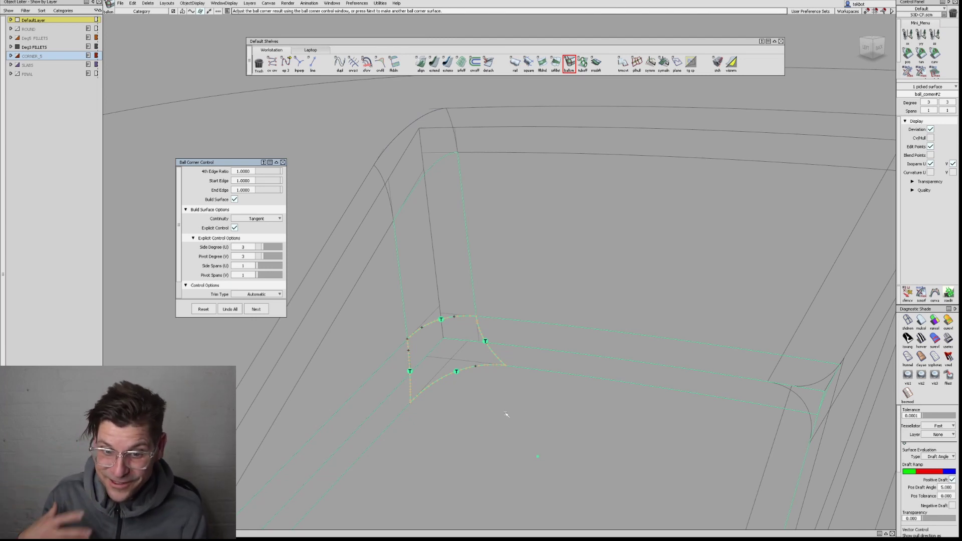
Set the lower ball corner's 4th Edge Ratio, Start Edge and End Edge to 0.6000
{"action": "left_click_drag", "start_coordinate": [478, 382], "coordinate": [481, 323], "text": "alt+shift"}
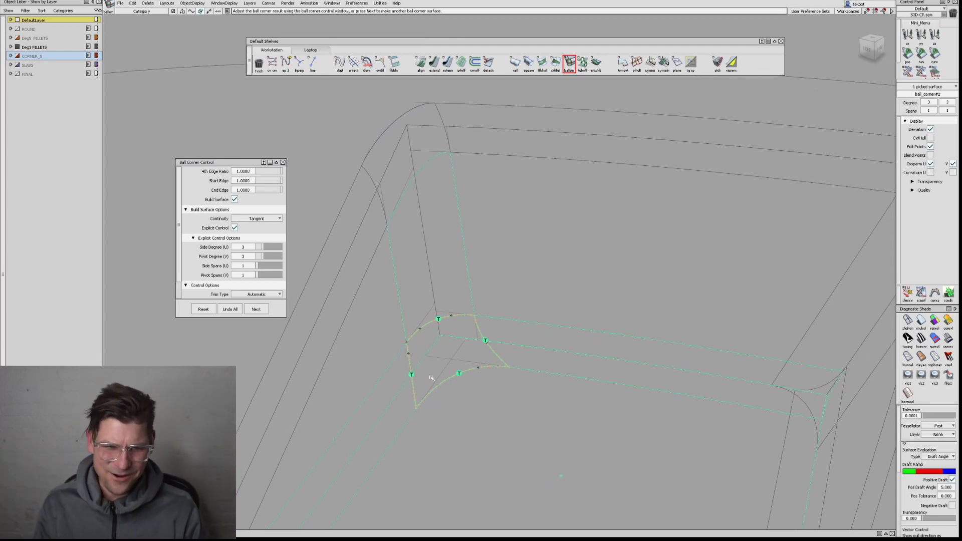
{"action": "left_click_drag", "start_coordinate": [275, 171], "coordinate": [272, 171]}
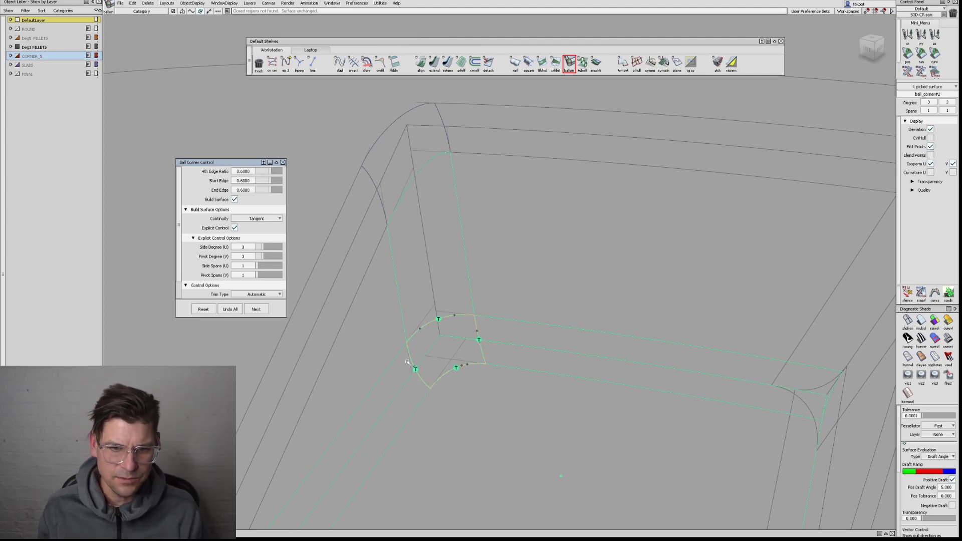
{"action": "left_click_drag", "start_coordinate": [404, 365], "coordinate": [471, 294], "text": "alt+shift"}
{"action": "mouse_move", "coordinate": [462, 356]}
{"action": "left_mouse_down", "text": "alt+shift"}
{"action": "mouse_move", "coordinate": [465, 430]}
{"action": "mouse_move", "coordinate": [500, 383]}
{"action": "left_mouse_up", "text": "alt+shift"}
{"action": "mouse_move", "coordinate": [421, 413]}
{"action": "left_mouse_down", "text": "alt+shift"}
{"action": "mouse_move", "coordinate": [483, 374]}
{"action": "mouse_move", "coordinate": [439, 224]}
{"action": "left_mouse_up", "text": "alt+shift"}
Trim the recess walls back to the surrounding fillets and ball corners
{"action": "right_click_drag", "start_coordinate": [449, 241], "coordinate": [442, 177], "text": "ctrl+shift"}
{"action": "middle_click_drag", "start_coordinate": [441, 174], "coordinate": [505, 234], "text": "ctrl+shift"}
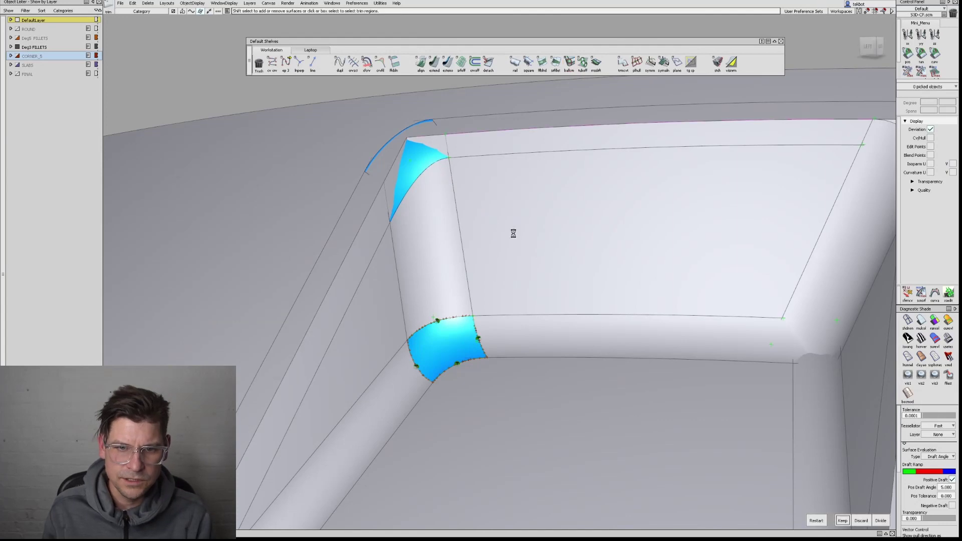
{"action": "left_click", "coordinate": [379, 315]}
{"action": "left_click", "coordinate": [379, 316]}
{"action": "key", "text": "space"}
{"action": "double_click", "coordinate": [515, 438]}
{"action": "key", "text": "space"}
Trim the outer surface away from the fillets and ball corner around the recess's upper rim
{"action": "left_click_drag", "start_coordinate": [416, 125], "coordinate": [375, 133], "text": "alt+shift"}
{"action": "left_click", "coordinate": [379, 114]}
{"action": "key", "text": "space"}
{"action": "left_click", "coordinate": [374, 133]}
{"action": "right_click_drag", "start_coordinate": [669, 236], "coordinate": [690, 225], "text": "alt+shift"}
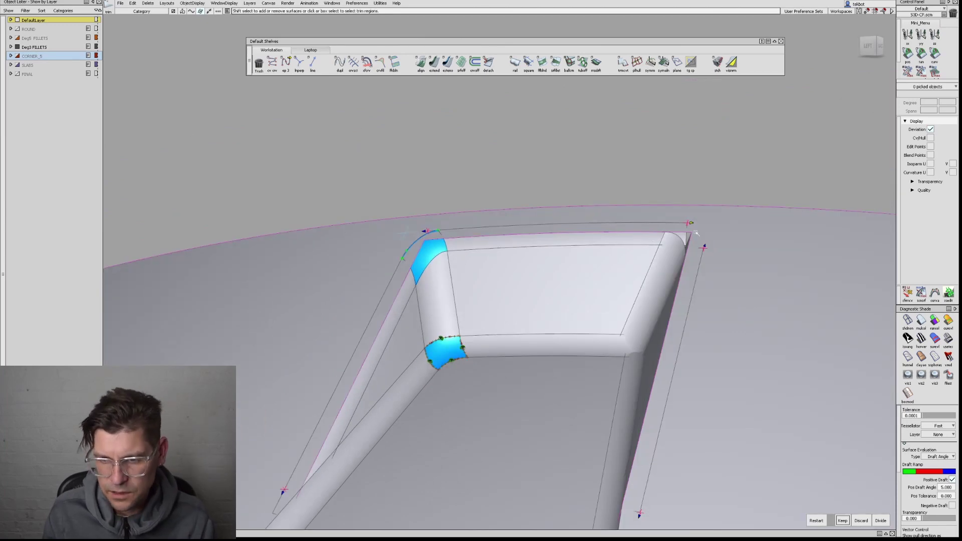
{"action": "right_click_drag", "start_coordinate": [426, 299], "coordinate": [320, 291], "text": "alt+shift"}
{"action": "left_click_drag", "start_coordinate": [276, 140], "coordinate": [306, 170], "text": "ctrl+shift"}
{"action": "key", "text": "Delete"}
{"action": "left_click_drag", "start_coordinate": [518, 221], "coordinate": [451, 236], "text": "alt+shift"}
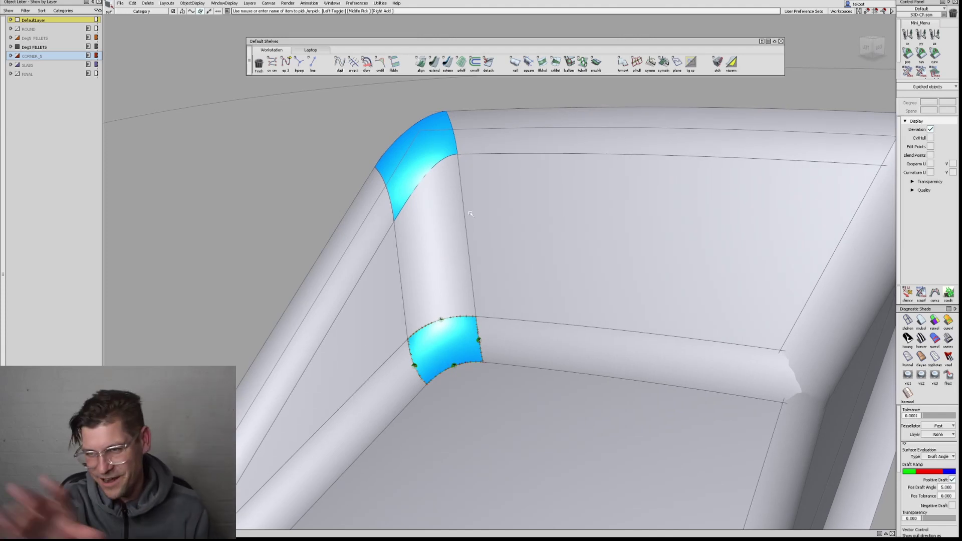
Replace the blue shading on the two ball corners with the default grey shader
{"action": "key", "text": "shift+alt"}
{"action": "left_click_drag", "start_coordinate": [402, 295], "coordinate": [451, 291], "text": "alt+shift"}
{"action": "key", "text": "a"}
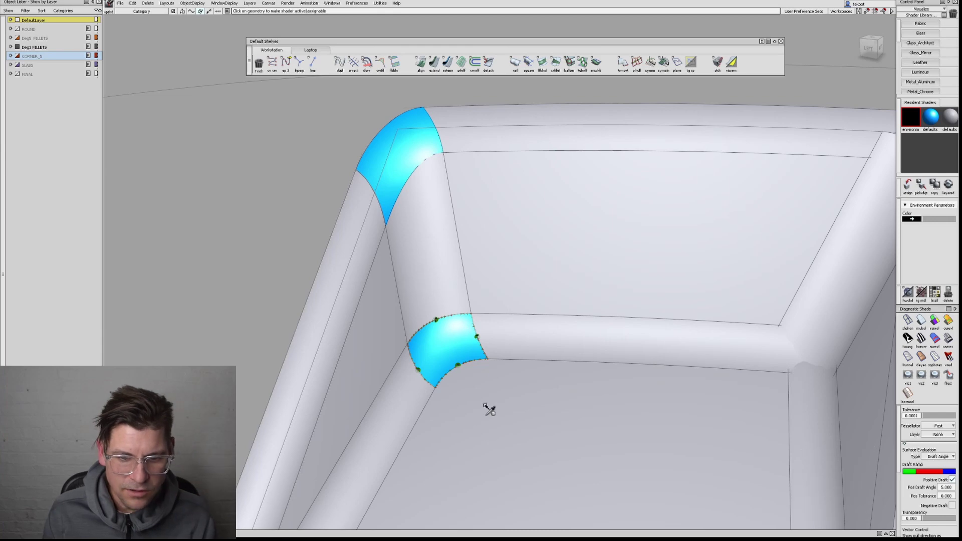
{"action": "left_click", "coordinate": [452, 346]}
{"action": "left_click", "coordinate": [393, 163]}
{"action": "left_click_drag", "start_coordinate": [441, 184], "coordinate": [441, 180], "text": "ctrl+shift"}
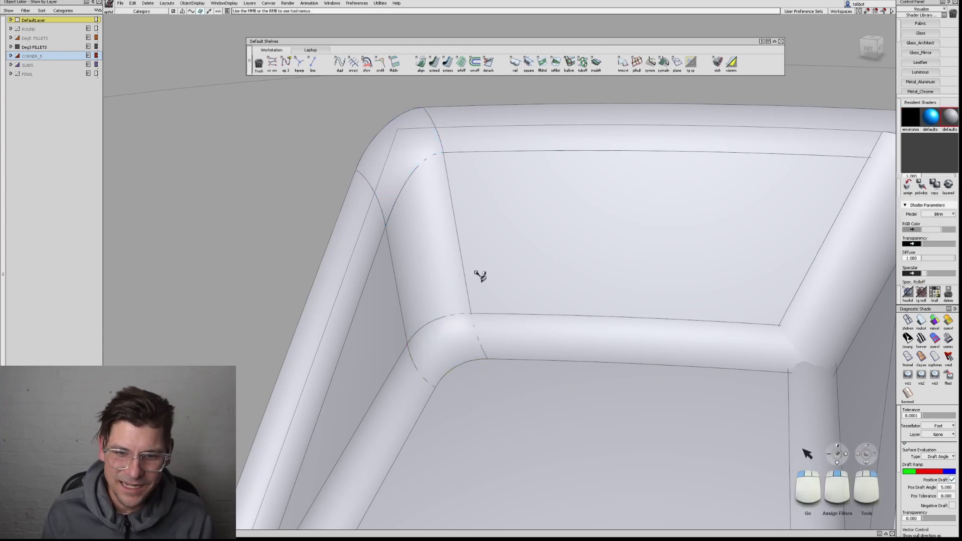
Examine the shaded recess and its ball corners without edge lines, then restore the edge lines
{"action": "mouse_move", "coordinate": [489, 283]}
{"action": "left_mouse_down", "text": "alt+shift"}
{"action": "mouse_move", "coordinate": [404, 432]}
{"action": "mouse_move", "coordinate": [403, 250]}
{"action": "mouse_move", "coordinate": [417, 310]}
{"action": "left_mouse_up", "text": "alt+shift"}
{"action": "mouse_move", "coordinate": [464, 323]}
{"action": "left_mouse_down", "text": "alt+shift"}
{"action": "mouse_move", "coordinate": [621, 393]}
{"action": "mouse_move", "coordinate": [467, 364]}
{"action": "left_mouse_up", "text": "alt+shift"}
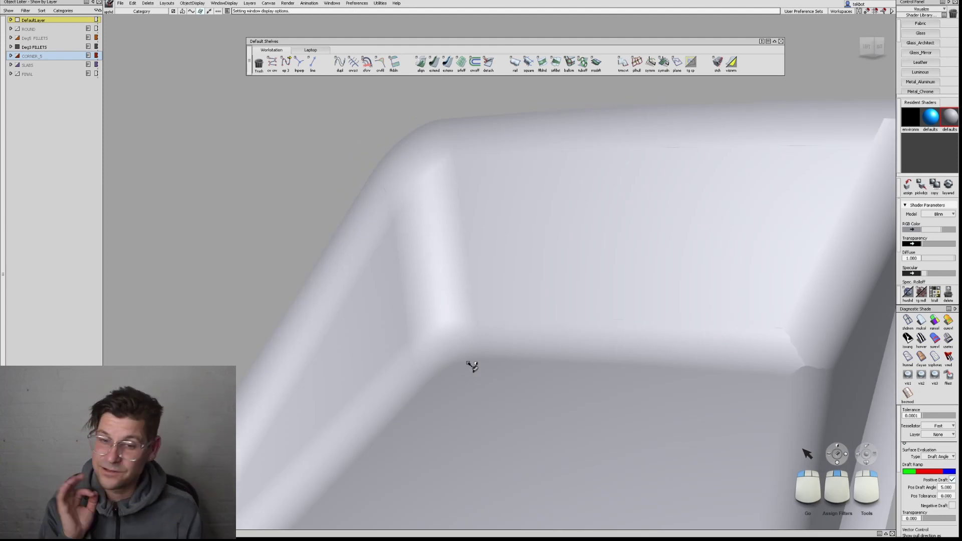
{"action": "right_click_drag", "start_coordinate": [501, 399], "coordinate": [465, 375], "text": "alt+shift"}
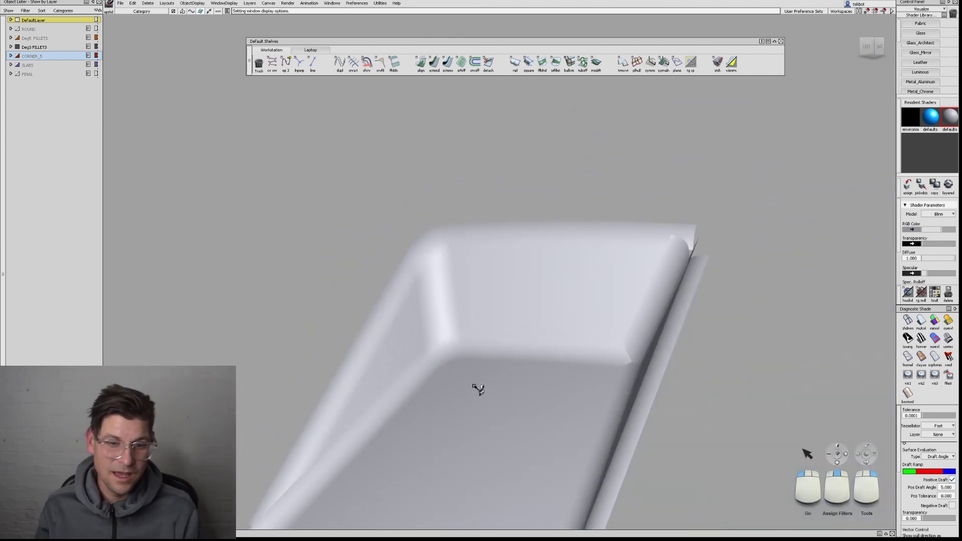
{"action": "key", "text": "ctrl+m"}
{"action": "mouse_move", "coordinate": [450, 398]}
{"action": "middle_mouse_down", "text": "alt+shift"}
{"action": "mouse_move", "coordinate": [517, 275]}
{"action": "mouse_move", "coordinate": [542, 280]}
{"action": "middle_mouse_up", "text": "alt+shift"}
{"action": "left_click", "coordinate": [407, 339], "text": "alt+shift"}
{"action": "mouse_move", "coordinate": [407, 339]}
{"action": "left_mouse_down", "text": "alt+shift"}
{"action": "mouse_move", "coordinate": [555, 393]}
{"action": "mouse_move", "coordinate": [476, 382]}
{"action": "left_mouse_up", "text": "alt+shift"}
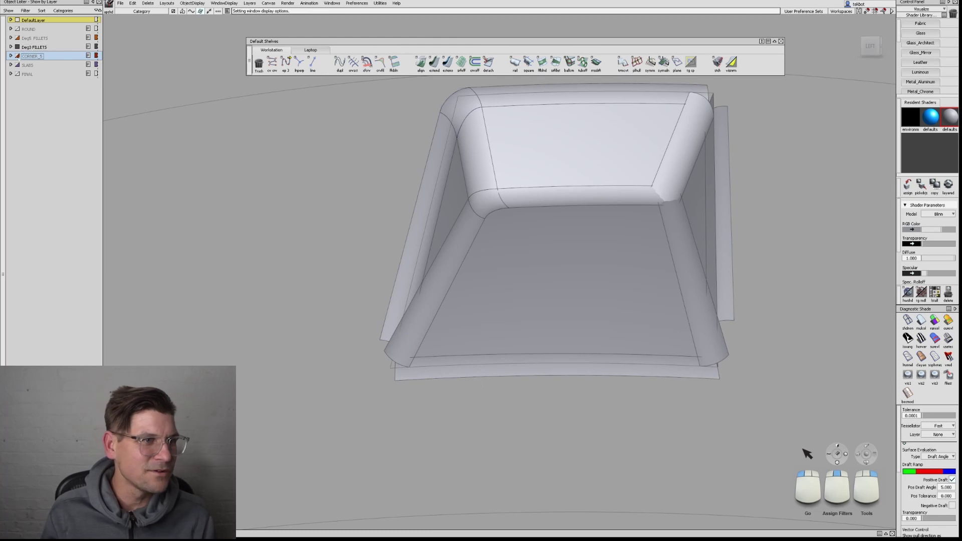
Hide the Deg3 FILLETS layer and show the CORNER_5 layer
{"action": "left_click", "coordinate": [24, 48]}
{"action": "left_click", "coordinate": [19, 47]}
{"action": "left_click_drag", "start_coordinate": [290, 247], "coordinate": [336, 308], "text": "ctrl+shift"}
{"action": "mouse_move", "coordinate": [368, 199]}
{"action": "left_mouse_down", "text": "ctrl+shift"}
{"action": "mouse_move", "coordinate": [311, 143]}
{"action": "mouse_move", "coordinate": [496, 165]}
{"action": "left_mouse_up", "text": "ctrl+shift"}
{"action": "left_click_drag", "start_coordinate": [496, 165], "coordinate": [474, 242], "text": "alt+shift"}
{"action": "left_click_drag", "start_coordinate": [256, 101], "coordinate": [281, 135], "text": "ctrl+shift"}
{"action": "left_click", "coordinate": [262, 84]}
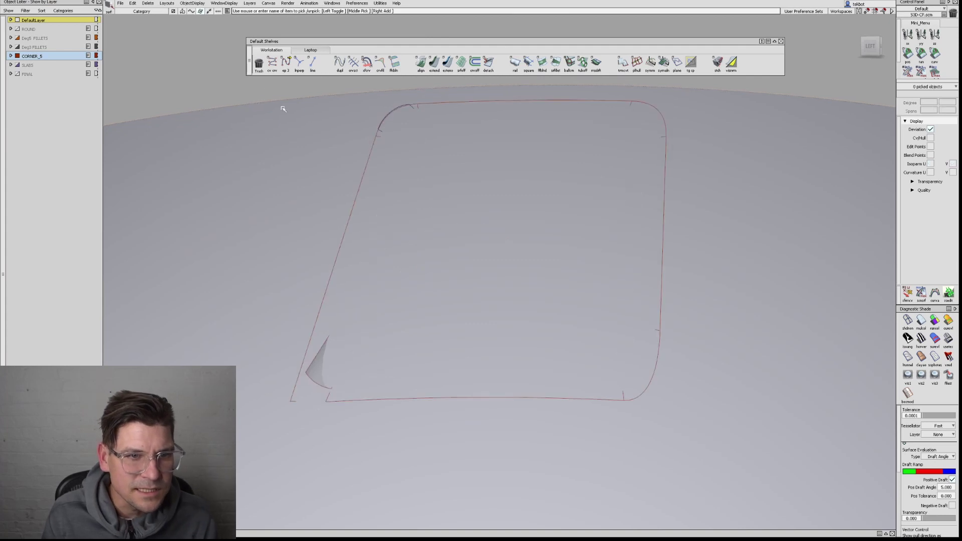
Remove the large outer surface and the stray piece at the recess's lower inner edge
{"action": "mouse_move", "coordinate": [316, 408]}
{"action": "left_mouse_down", "text": "ctrl+shift"}
{"action": "mouse_move", "coordinate": [423, 363]}
{"action": "mouse_move", "coordinate": [378, 313]}
{"action": "mouse_move", "coordinate": [374, 324]}
{"action": "left_mouse_up", "text": "ctrl+shift"}
{"action": "left_click_drag", "start_coordinate": [431, 200], "coordinate": [426, 191], "text": "ctrl+shift"}
{"action": "left_click", "coordinate": [440, 197]}
{"action": "key", "text": "Delete"}
{"action": "left_click", "coordinate": [448, 289]}
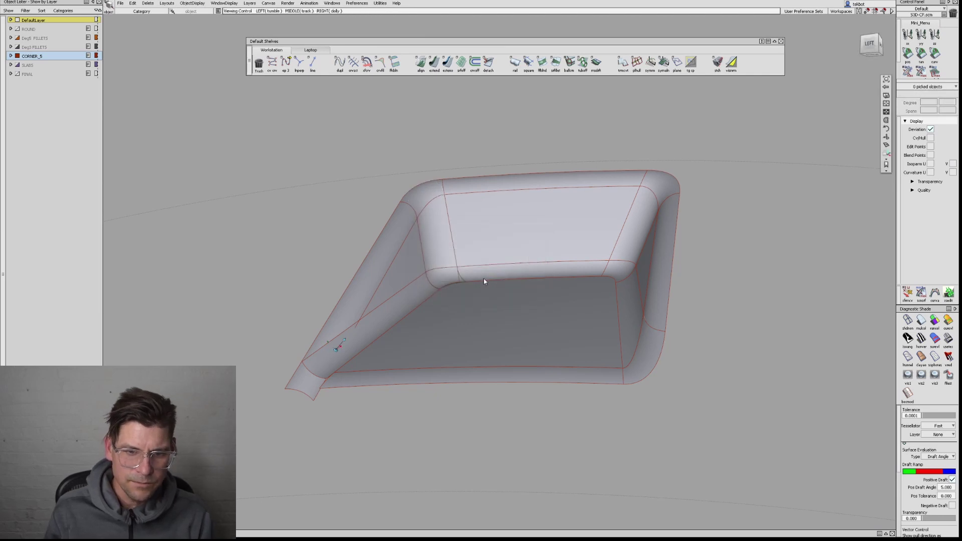
{"action": "mouse_move", "coordinate": [461, 273]}
{"action": "left_mouse_down", "text": "ctrl+shift"}
{"action": "mouse_move", "coordinate": [462, 298]}
{"action": "mouse_move", "coordinate": [459, 258]}
{"action": "left_mouse_up", "text": "ctrl+shift"}
{"action": "left_click", "coordinate": [467, 282]}
{"action": "key", "text": "Delete"}
{"action": "left_click", "coordinate": [441, 286]}
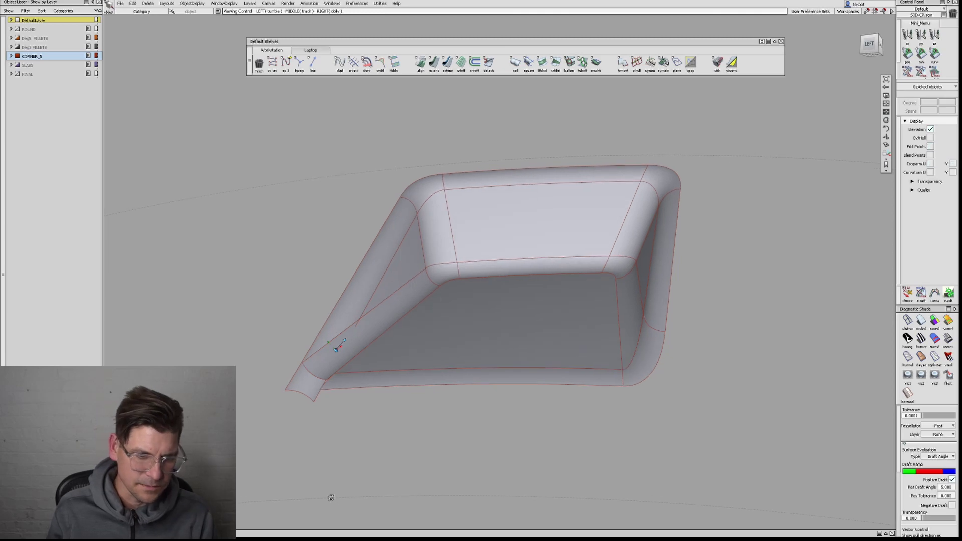
Duplicate an isoparametric curve from the side rim fillet at the point where its inner edge meets the floor fillet
{"action": "left_click_drag", "start_coordinate": [322, 498], "coordinate": [346, 332], "text": "alt+shift"}
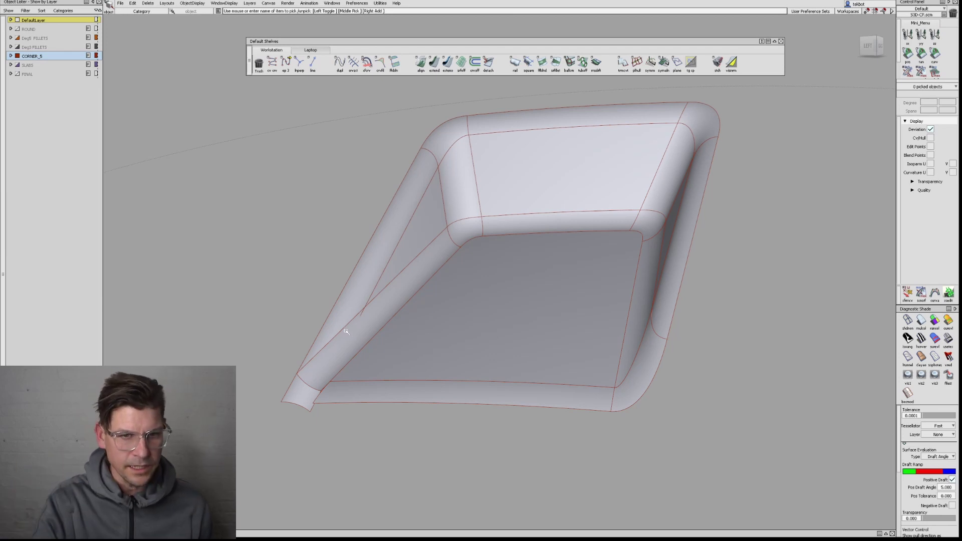
{"action": "left_click_drag", "start_coordinate": [333, 339], "coordinate": [422, 267], "text": "alt+shift"}
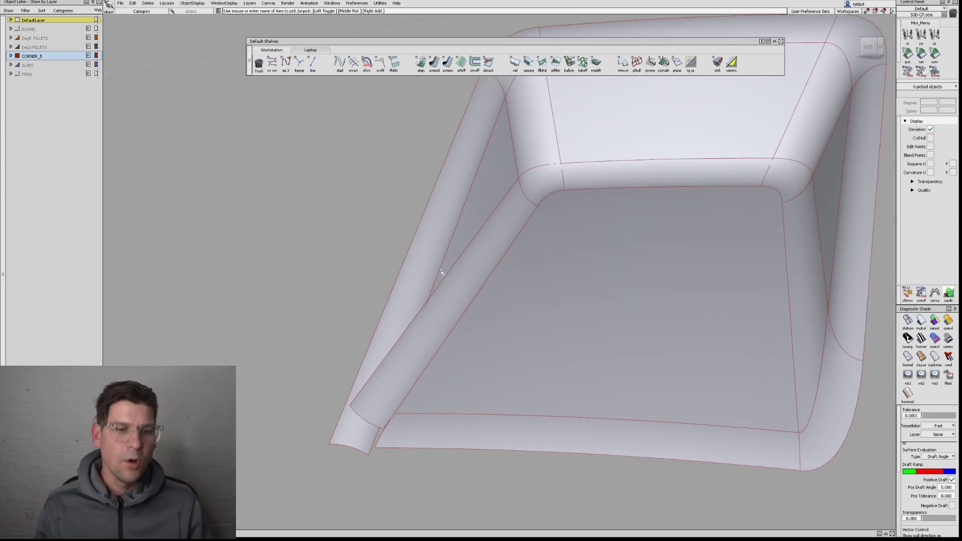
{"action": "left_click", "coordinate": [339, 63]}
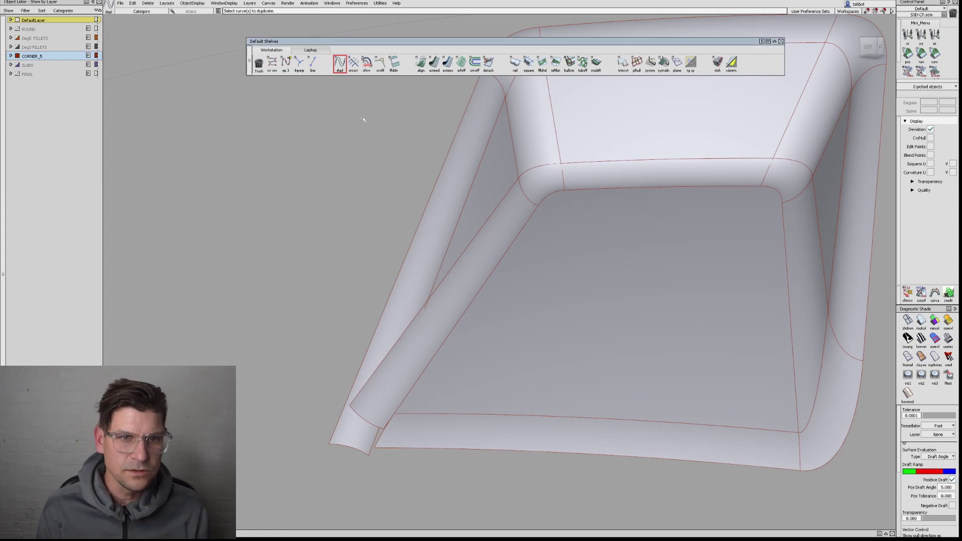
{"action": "double_click", "coordinate": [340, 63]}
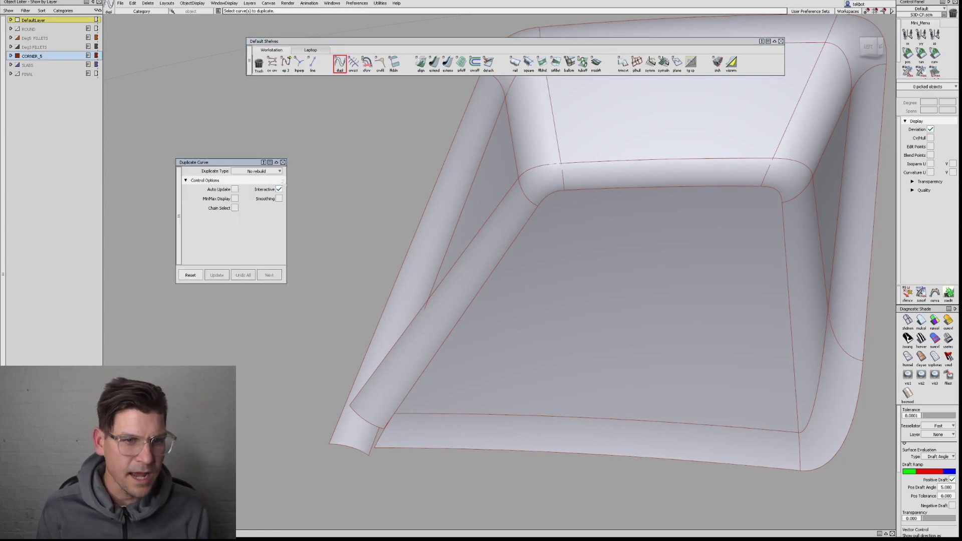
{"action": "left_click", "coordinate": [282, 162]}
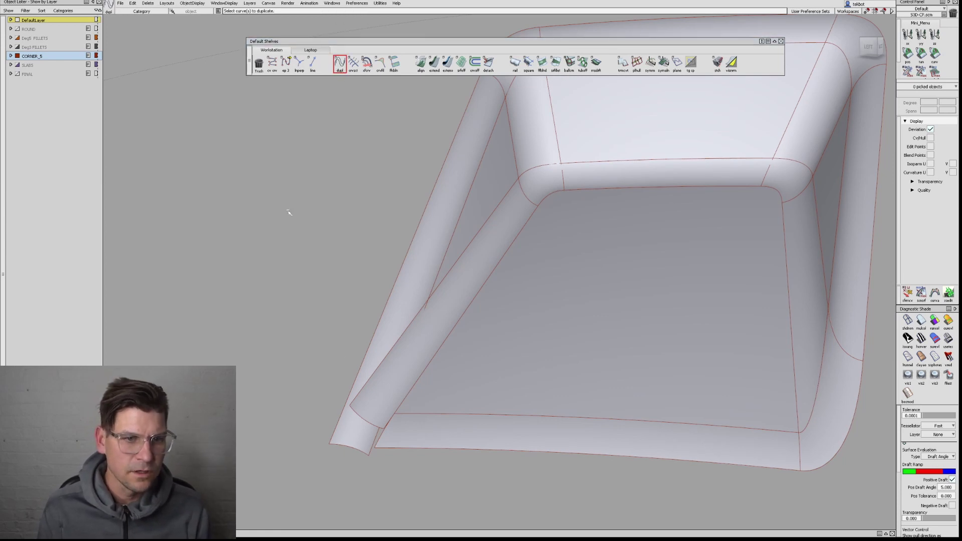
{"action": "left_click", "coordinate": [340, 444]}
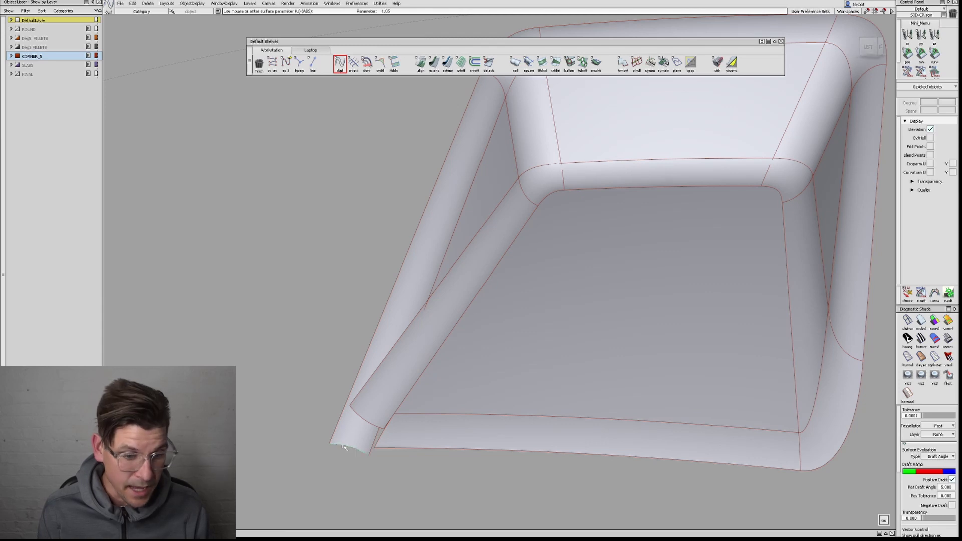
{"action": "left_click", "coordinate": [436, 292]}
{"action": "left_click", "coordinate": [439, 296]}
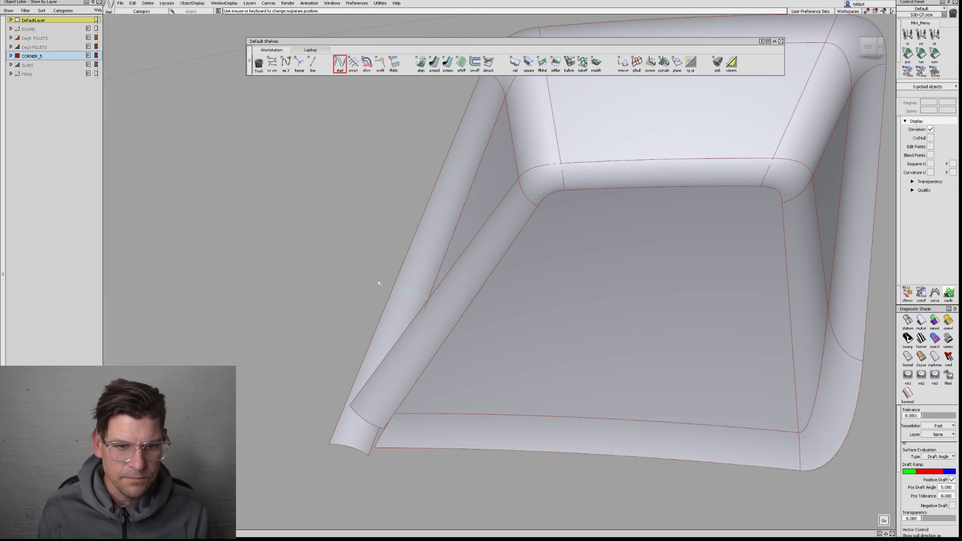
{"action": "left_click", "coordinate": [417, 288]}
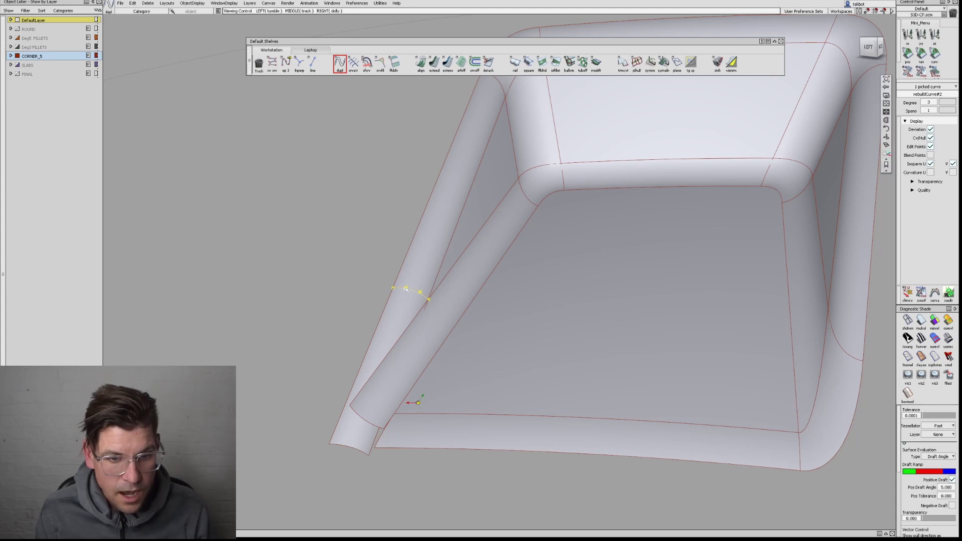
Display the side rim fillet's CVs and compare them with those of the duplicated curve
{"action": "right_click_drag", "start_coordinate": [405, 289], "coordinate": [445, 296], "text": "alt+shift"}
{"action": "left_click_drag", "start_coordinate": [446, 295], "coordinate": [390, 274], "text": "alt+shift"}
{"action": "mouse_move", "coordinate": [425, 351]}
{"action": "left_mouse_down", "text": "ctrl+shift"}
{"action": "mouse_move", "coordinate": [419, 308]}
{"action": "mouse_move", "coordinate": [358, 252]}
{"action": "left_mouse_up", "text": "ctrl+shift"}
{"action": "left_click", "coordinate": [399, 317]}
{"action": "mouse_move", "coordinate": [393, 328]}
{"action": "left_mouse_down", "text": "alt+shift"}
{"action": "mouse_move", "coordinate": [511, 318]}
{"action": "mouse_move", "coordinate": [426, 334]}
{"action": "mouse_move", "coordinate": [420, 302]}
{"action": "left_mouse_up", "text": "alt+shift"}
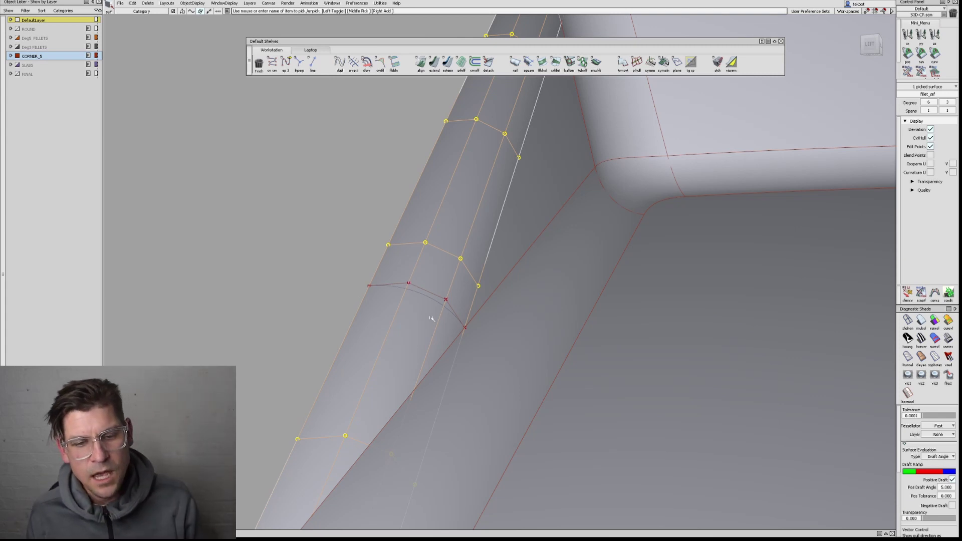
{"action": "left_click_drag", "start_coordinate": [389, 287], "coordinate": [411, 314], "text": "alt+shift"}
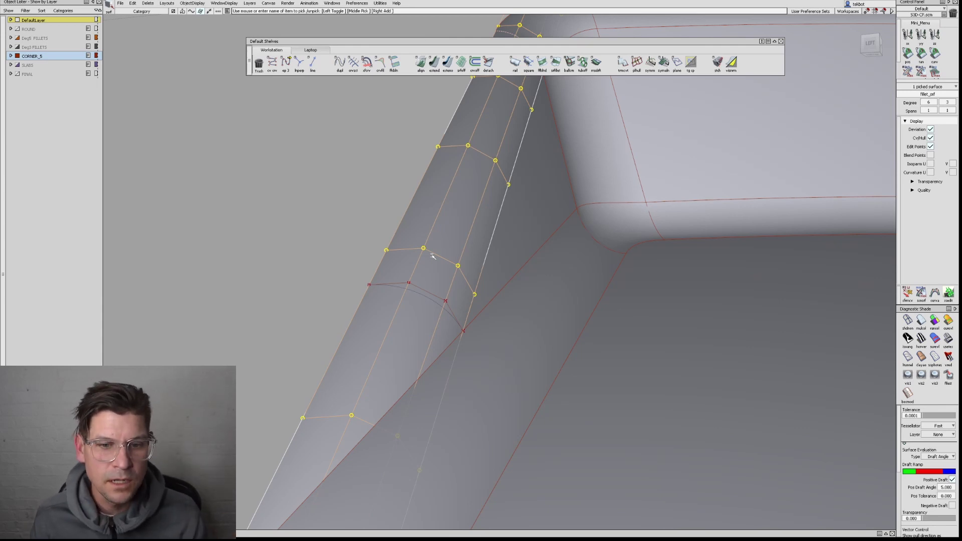
Turn off the rim fillet's CVs and examine where the duplicated curve meets the floor fillet's edge
{"action": "left_click_drag", "start_coordinate": [571, 372], "coordinate": [441, 365], "text": "alt+shift"}
{"action": "mouse_move", "coordinate": [441, 365]}
{"action": "right_mouse_down", "text": "alt+shift"}
{"action": "mouse_move", "coordinate": [479, 360]}
{"action": "mouse_move", "coordinate": [365, 322]}
{"action": "mouse_move", "coordinate": [423, 290]}
{"action": "right_mouse_up", "text": "alt+shift"}
{"action": "left_click", "coordinate": [468, 309], "text": "alt+shift"}
{"action": "right_click_drag", "start_coordinate": [511, 308], "coordinate": [442, 325], "text": "alt+shift"}
{"action": "left_click_drag", "start_coordinate": [442, 325], "coordinate": [454, 325], "text": "alt+shift"}
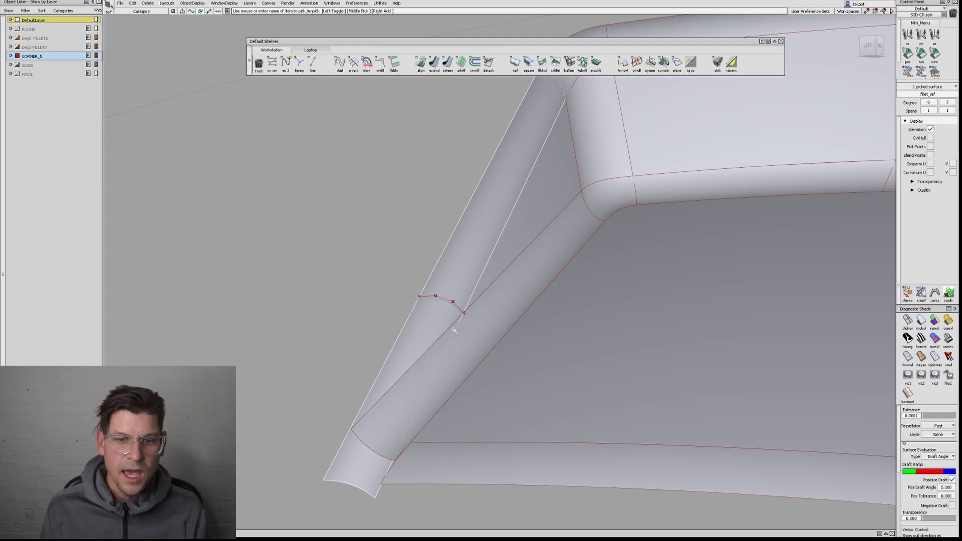
{"action": "left_click_drag", "start_coordinate": [463, 328], "coordinate": [443, 316], "text": "alt+shift"}
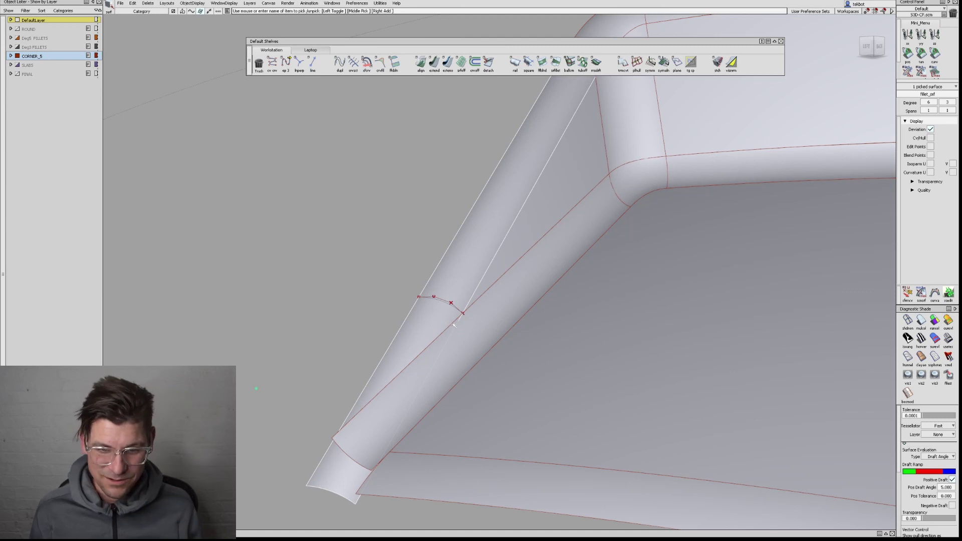
{"action": "left_click_drag", "start_coordinate": [423, 312], "coordinate": [409, 353], "text": "alt+shift"}
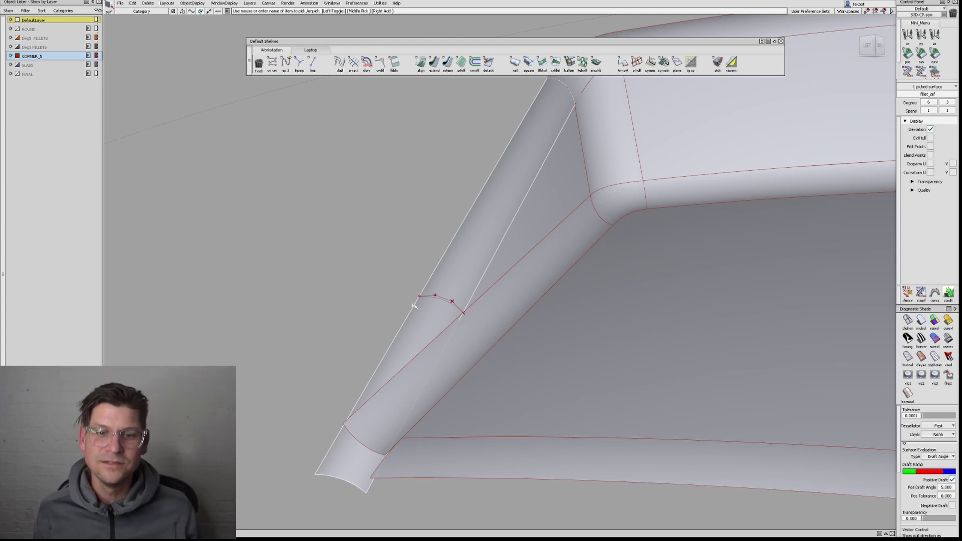
{"action": "right_click_drag", "start_coordinate": [418, 299], "coordinate": [438, 303], "text": "alt+shift"}
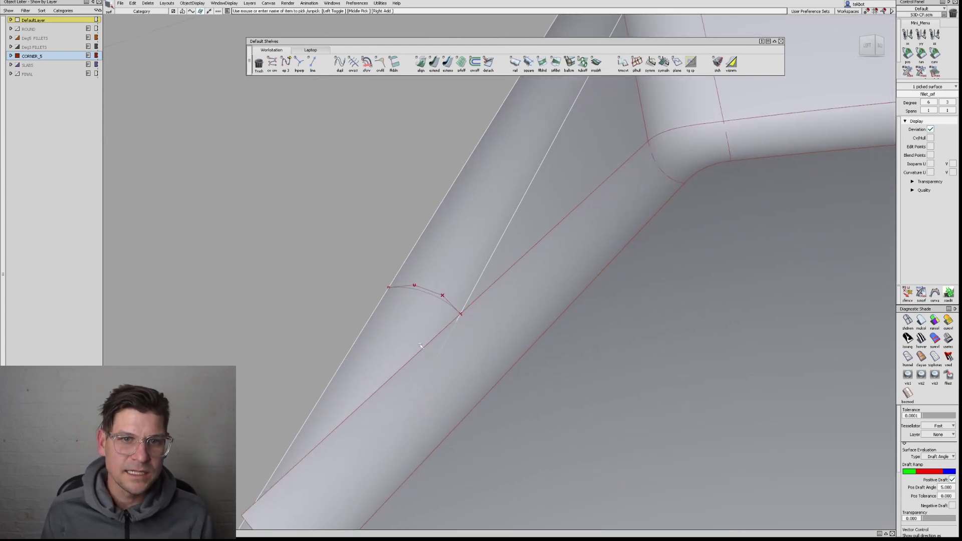
{"action": "left_click", "coordinate": [421, 222]}
{"action": "right_click_drag", "start_coordinate": [421, 221], "coordinate": [429, 263], "text": "alt+shift"}
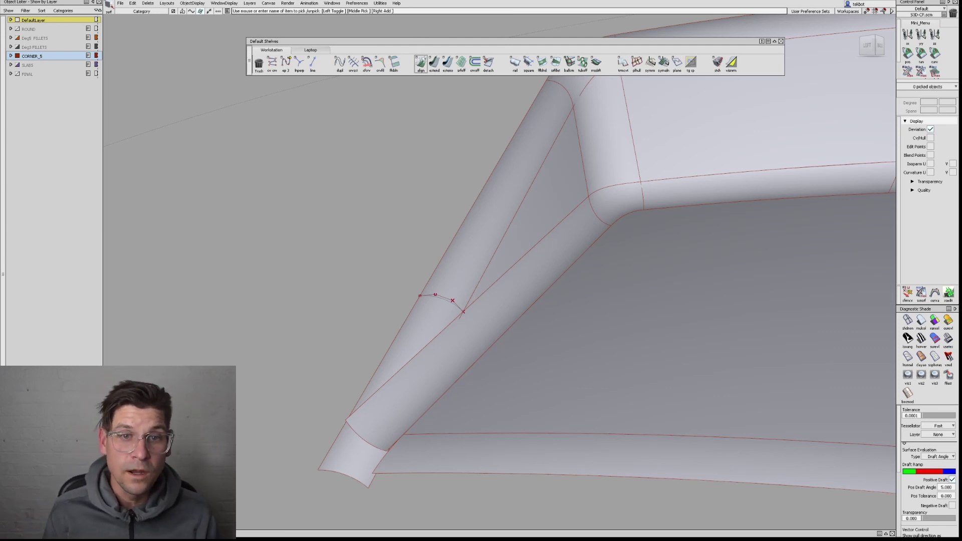
Align the duplicated curve's inner end to the floor fillet's trimmed edge with G1 continuity and U/V alignment
{"action": "double_click", "coordinate": [421, 62]}
{"action": "scroll", "coordinate": [465, 312], "scroll_direction": "up", "scroll_amount": 5}
{"action": "left_click", "coordinate": [483, 297]}
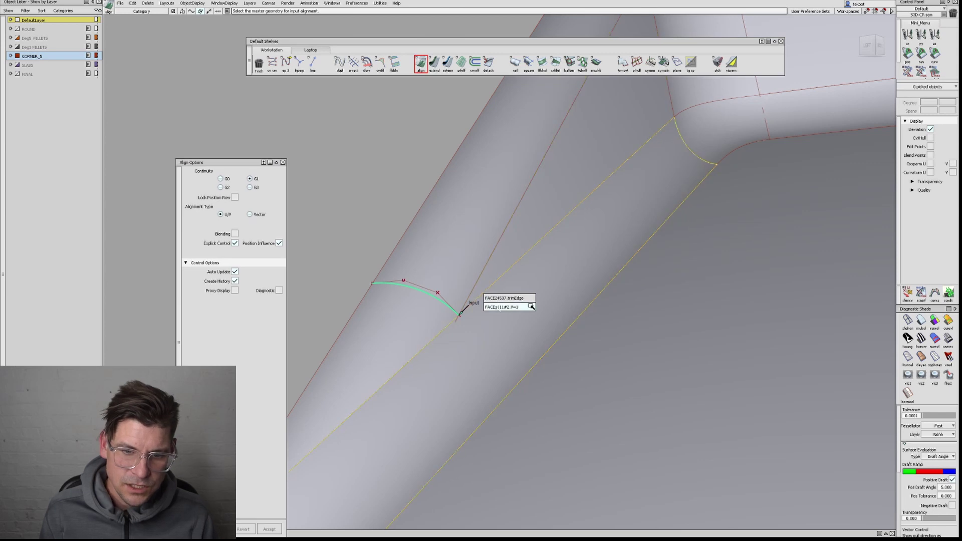
{"action": "left_click", "coordinate": [507, 298]}
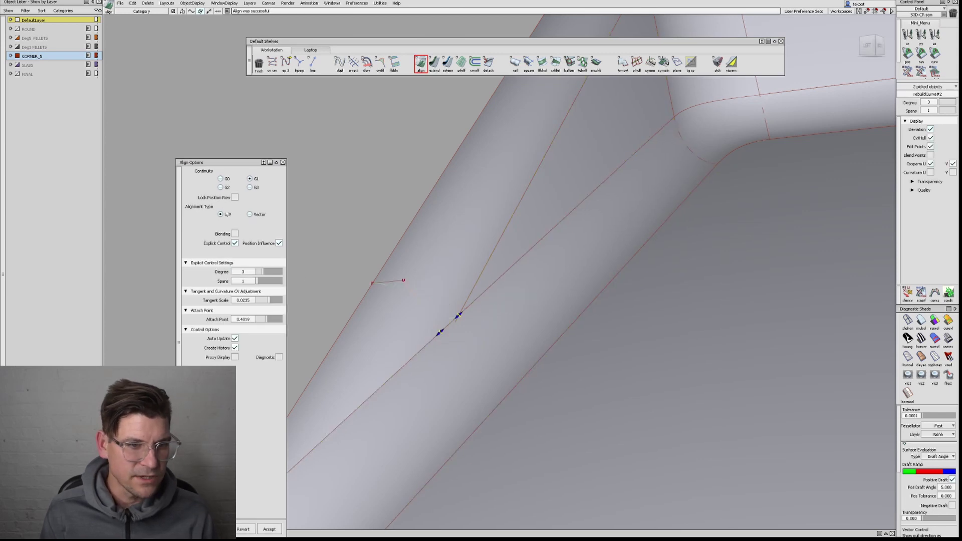
{"action": "middle_click_drag", "start_coordinate": [428, 383], "coordinate": [460, 357], "text": "alt+shift"}
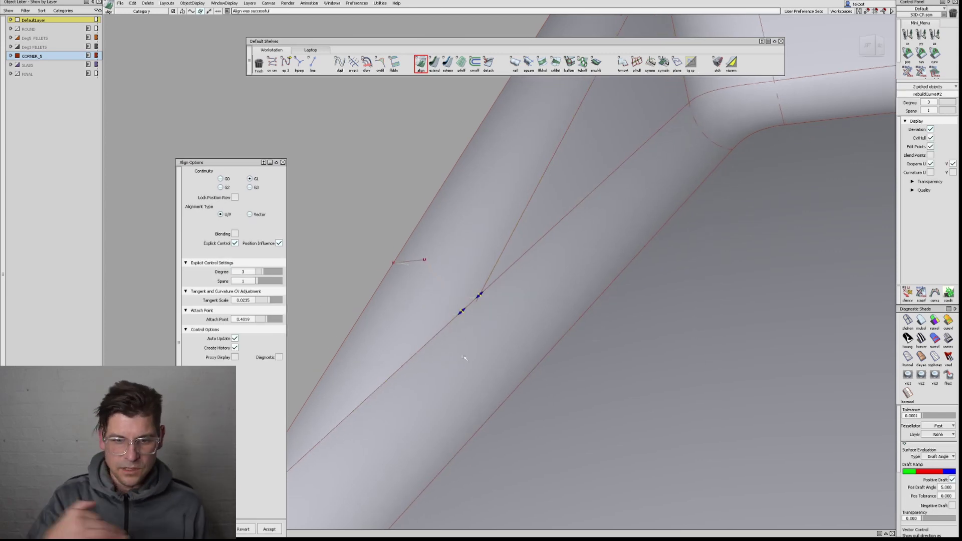
Lengthen the curve's tangent along the floor fillet's edge and display the side rim fillet's CVs
{"action": "left_click_drag", "start_coordinate": [460, 315], "coordinate": [451, 271]}
{"action": "left_click", "coordinate": [456, 262]}
{"action": "left_click", "coordinate": [445, 283]}
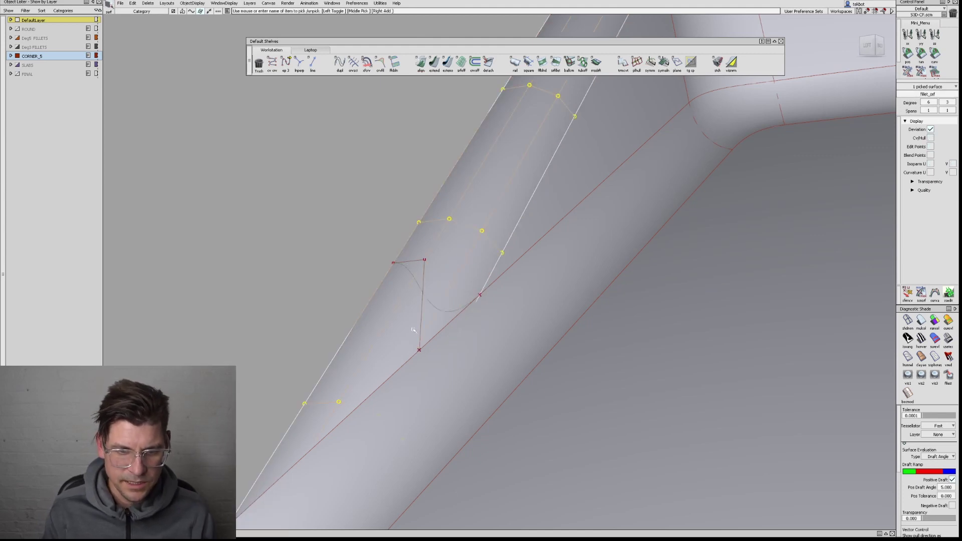
{"action": "left_click_drag", "start_coordinate": [433, 345], "coordinate": [429, 369], "text": "alt+shift"}
{"action": "left_click", "coordinate": [440, 220]}
{"action": "left_click_drag", "start_coordinate": [439, 286], "coordinate": [490, 294], "text": "ctrl+shift"}
{"action": "left_click", "coordinate": [439, 318]}
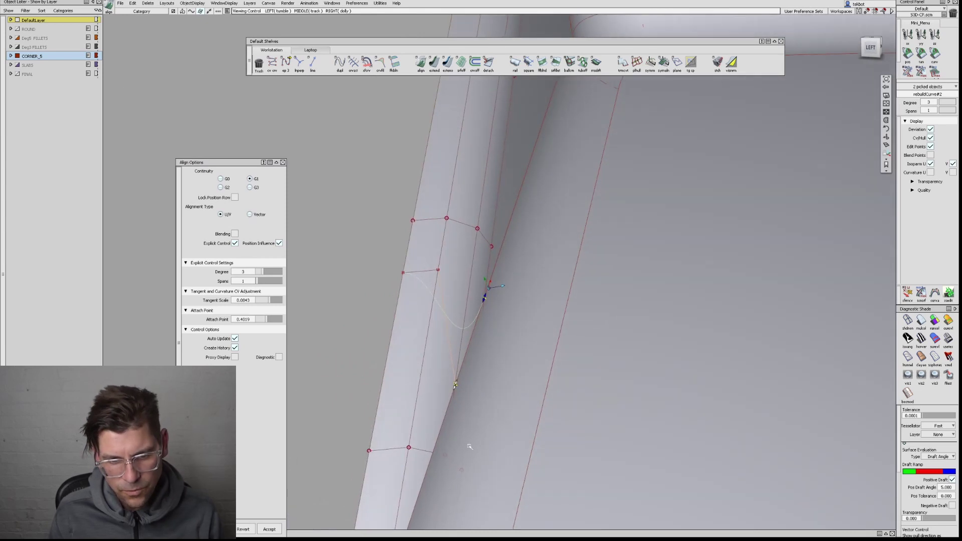
Align the curve's outer end to the side rim fillet's outer edge with G1 continuity and Vector alignment set to Normal
{"action": "left_click_drag", "start_coordinate": [448, 426], "coordinate": [393, 426], "text": "alt+shift"}
{"action": "right_click_drag", "start_coordinate": [393, 427], "coordinate": [427, 389], "text": "alt+shift"}
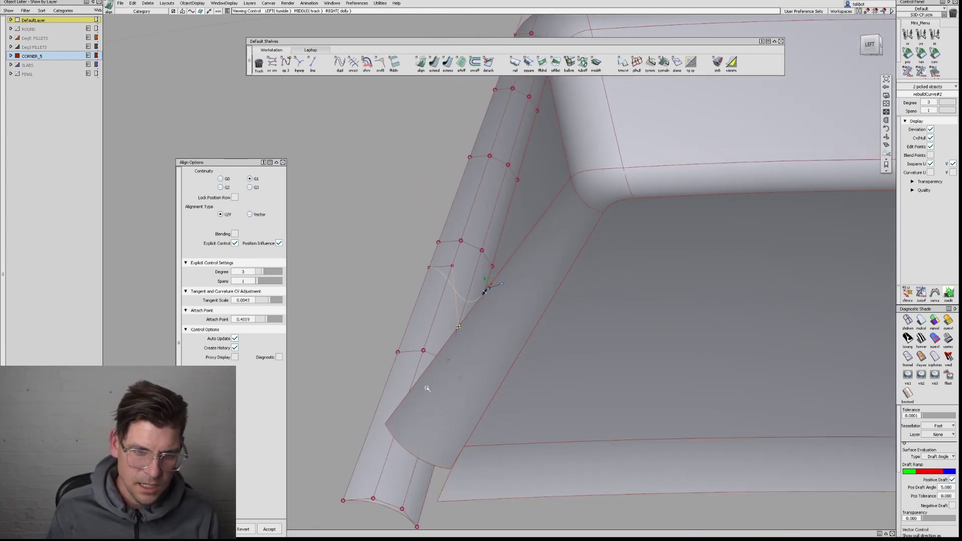
{"action": "left_click_drag", "start_coordinate": [449, 404], "coordinate": [393, 235], "text": "ctrl+shift"}
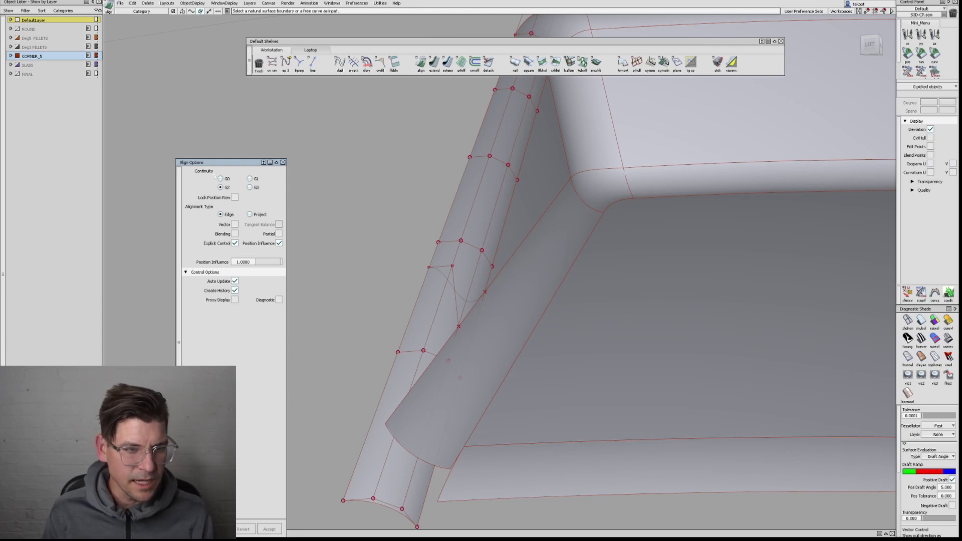
{"action": "left_click", "coordinate": [437, 272]}
{"action": "left_click", "coordinate": [435, 327]}
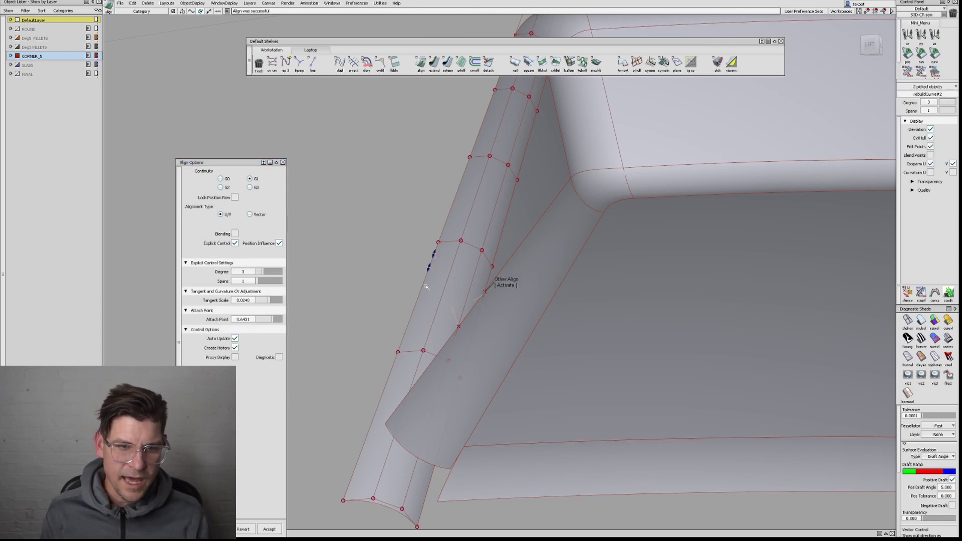
{"action": "left_click", "coordinate": [259, 214]}
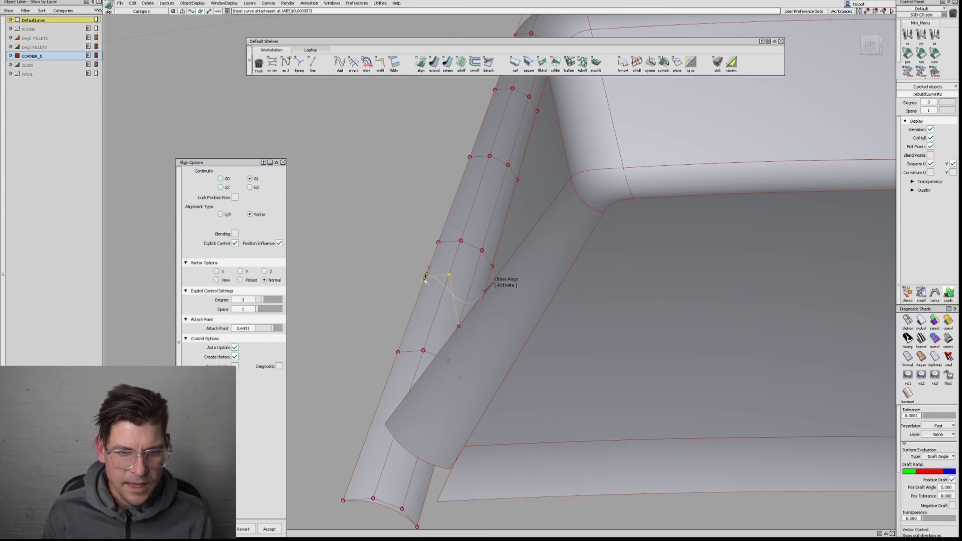
Slide the curve's outer attach point farther down the side rim fillet's outer edge to even out its shape
{"action": "left_click_drag", "start_coordinate": [430, 269], "coordinate": [404, 328]}
{"action": "left_click_drag", "start_coordinate": [464, 353], "coordinate": [509, 414], "text": "alt+shift"}
{"action": "left_click_drag", "start_coordinate": [436, 387], "coordinate": [435, 379]}
{"action": "left_click_drag", "start_coordinate": [564, 407], "coordinate": [374, 400], "text": "alt+shift"}
{"action": "left_click_drag", "start_coordinate": [441, 354], "coordinate": [485, 388], "text": "alt+shift"}
{"action": "left_click_drag", "start_coordinate": [405, 373], "coordinate": [545, 325], "text": "alt+shift"}
{"action": "left_click_drag", "start_coordinate": [546, 325], "coordinate": [528, 406], "text": "ctrl+shift"}
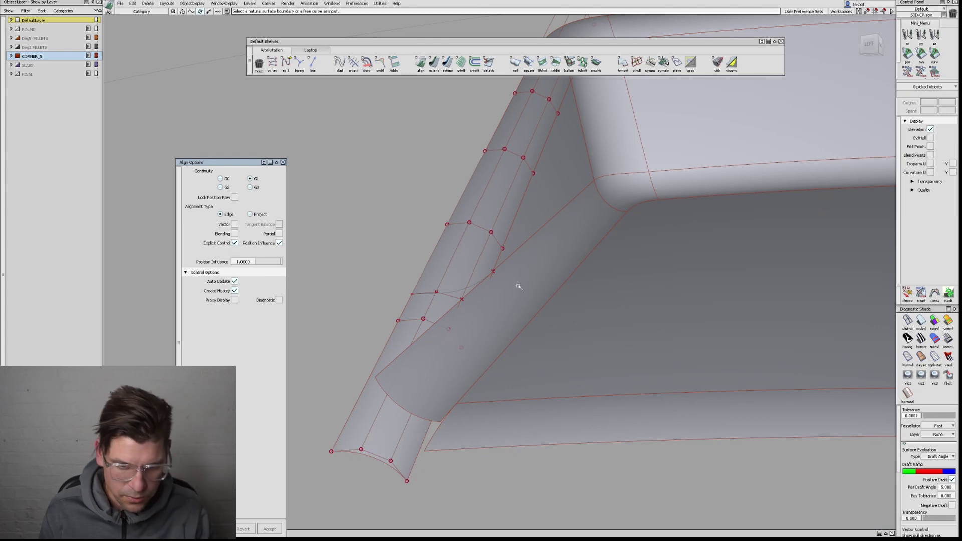
Finish the Align operation and select the side rim fillet
{"action": "left_click_drag", "start_coordinate": [401, 292], "coordinate": [370, 217], "text": "ctrl+shift"}
{"action": "middle_click_drag", "start_coordinate": [563, 256], "coordinate": [550, 247], "text": "alt+shift"}
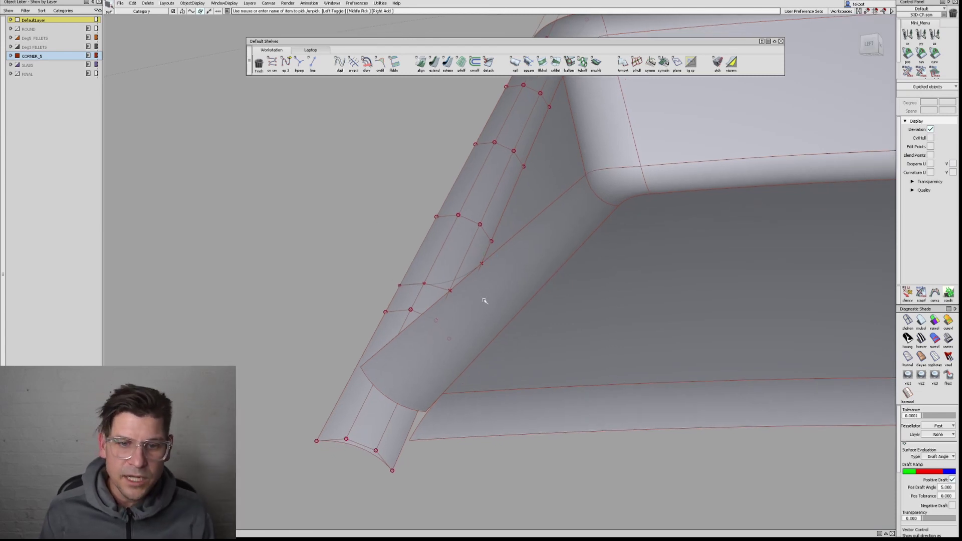
{"action": "left_click_drag", "start_coordinate": [484, 301], "coordinate": [405, 266], "text": "alt+shift"}
{"action": "left_click", "coordinate": [412, 273]}
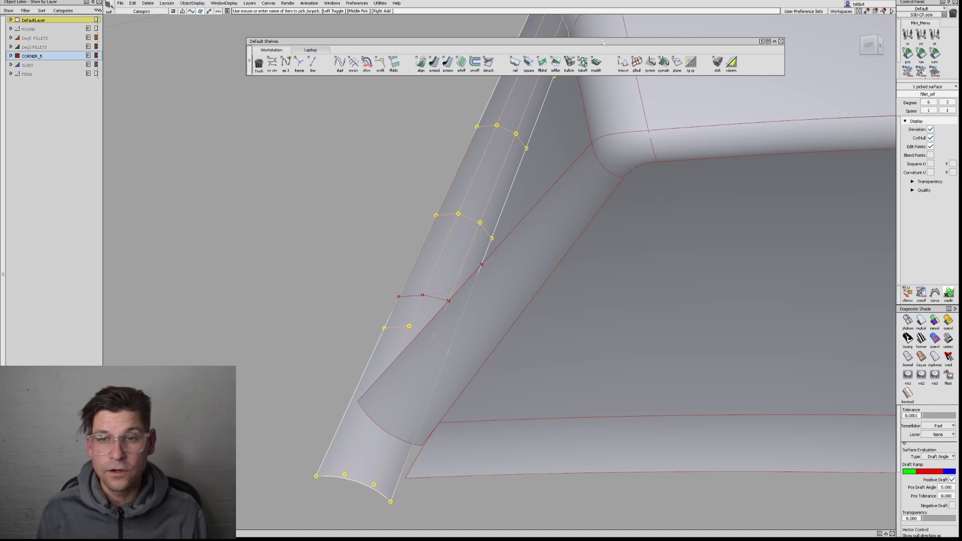
Trim Convert the side rim fillet up to the corner curve using 3D trimming, Project and the Normal vector option
{"action": "left_click", "coordinate": [623, 62]}
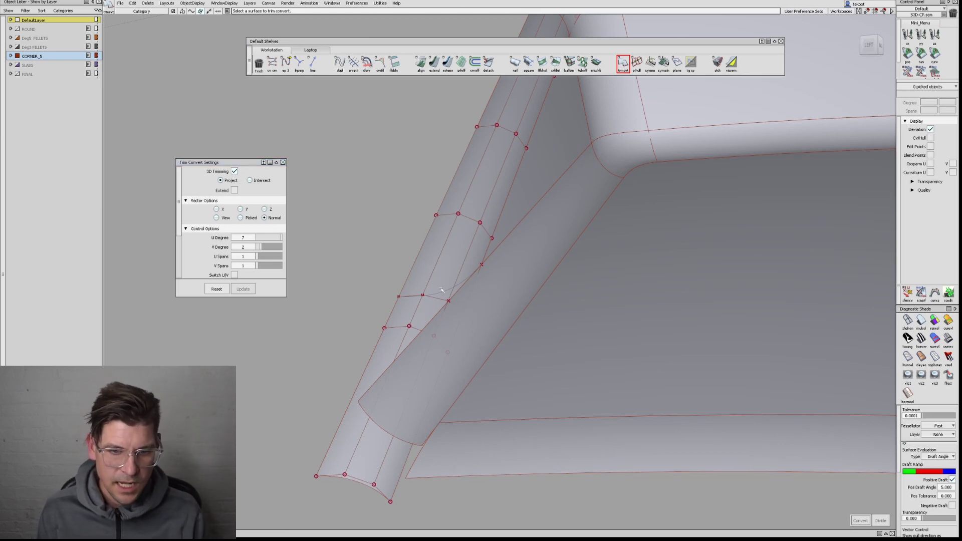
{"action": "left_click", "coordinate": [422, 269]}
{"action": "left_click", "coordinate": [442, 296]}
{"action": "left_click", "coordinate": [448, 251]}
{"action": "key", "text": "space"}
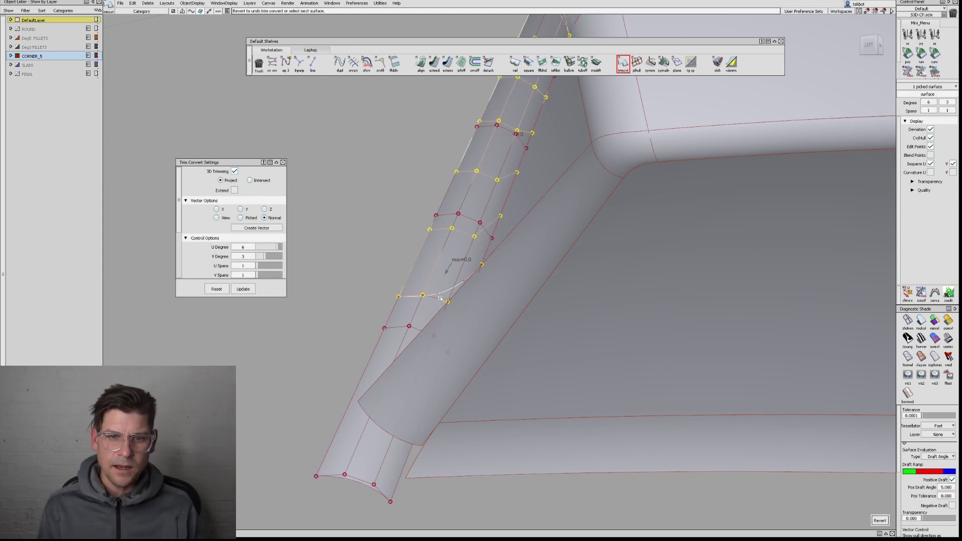
Create a new layer, assign the original untrimmed side rim fillet to it and hide the layer
{"action": "left_click_drag", "start_coordinate": [322, 388], "coordinate": [361, 432], "text": "ctrl+shift"}
{"action": "left_click", "coordinate": [360, 434]}
{"action": "key", "text": "ctrl+l"}
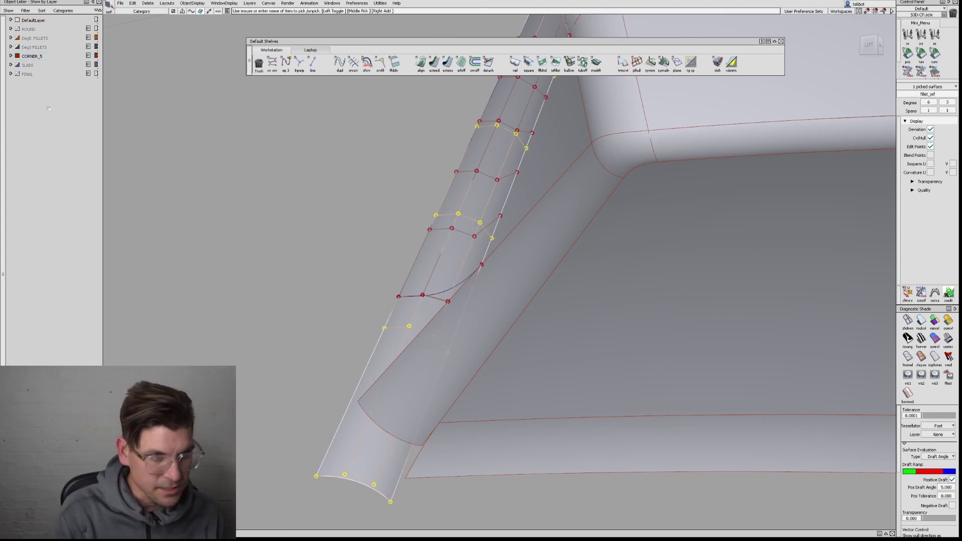
{"action": "left_click", "coordinate": [30, 85]}
{"action": "right_click", "coordinate": [30, 85]}
{"action": "left_click", "coordinate": [30, 96]}
{"action": "left_click", "coordinate": [19, 83]}
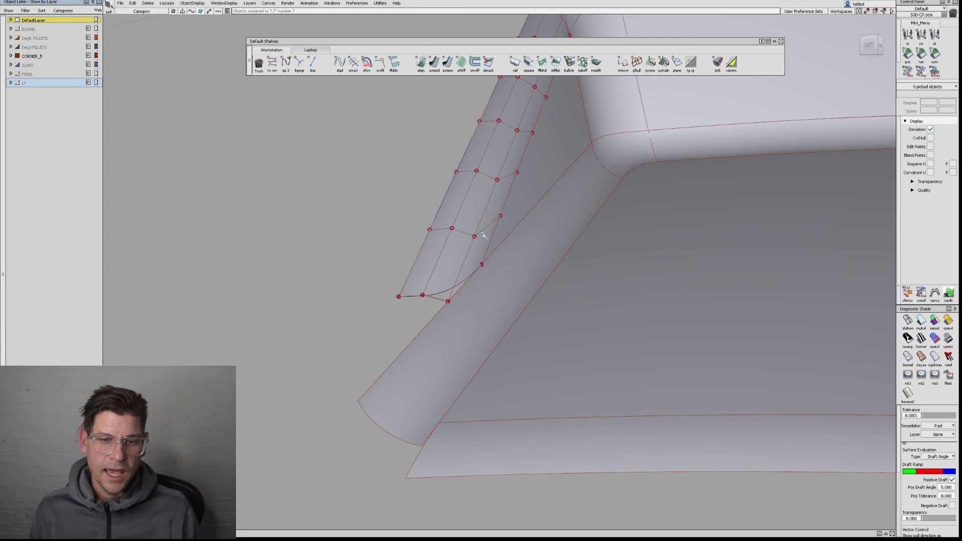
Assign the corner curve at the converted side rim fillet's end to the same hidden layer
{"action": "left_click_drag", "start_coordinate": [485, 229], "coordinate": [489, 186], "text": "alt+shift"}
{"action": "left_click", "coordinate": [479, 262]}
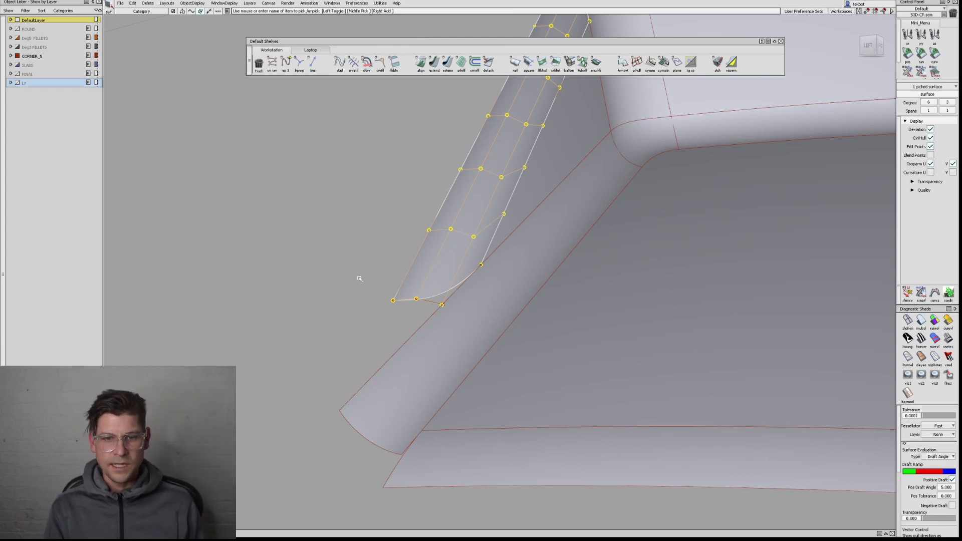
{"action": "left_click_drag", "start_coordinate": [480, 183], "coordinate": [393, 359], "text": "alt+shift"}
{"action": "left_click_drag", "start_coordinate": [392, 310], "coordinate": [402, 320], "text": "ctrl+shift"}
{"action": "left_click", "coordinate": [401, 319]}
{"action": "right_click", "coordinate": [23, 83]}
{"action": "left_click", "coordinate": [45, 91]}
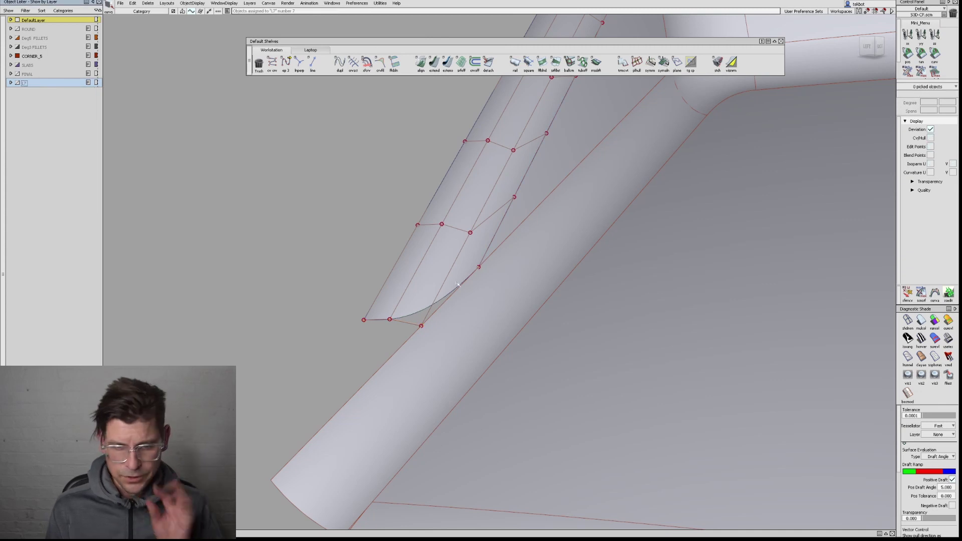
Draw a degree 3 edit point curve from the converted side rim fillet's inner corner to the bottom rim fillet's inner corner
{"action": "left_click_drag", "start_coordinate": [474, 325], "coordinate": [530, 378], "text": "alt+shift"}
{"action": "left_click", "coordinate": [469, 376]}
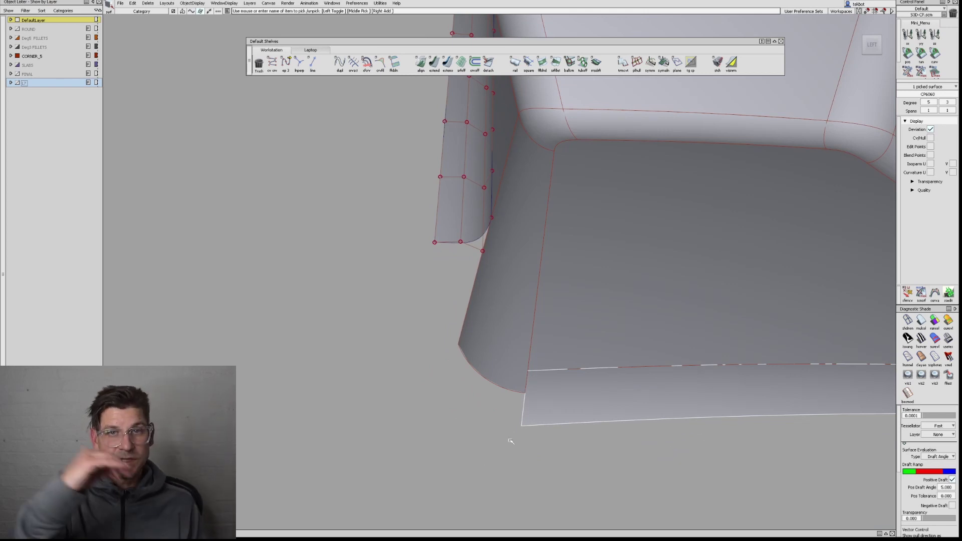
{"action": "left_click_drag", "start_coordinate": [510, 441], "coordinate": [503, 343], "text": "alt+shift"}
{"action": "mouse_move", "coordinate": [481, 417]}
{"action": "left_mouse_down", "text": "alt+shift"}
{"action": "mouse_move", "coordinate": [472, 384]}
{"action": "mouse_move", "coordinate": [478, 408]}
{"action": "left_mouse_up", "text": "alt+shift"}
{"action": "left_click_drag", "start_coordinate": [448, 441], "coordinate": [443, 422], "text": "ctrl+shift"}
{"action": "left_click_drag", "start_coordinate": [287, 63], "coordinate": [347, 254]}
{"action": "double_click", "coordinate": [286, 64]}
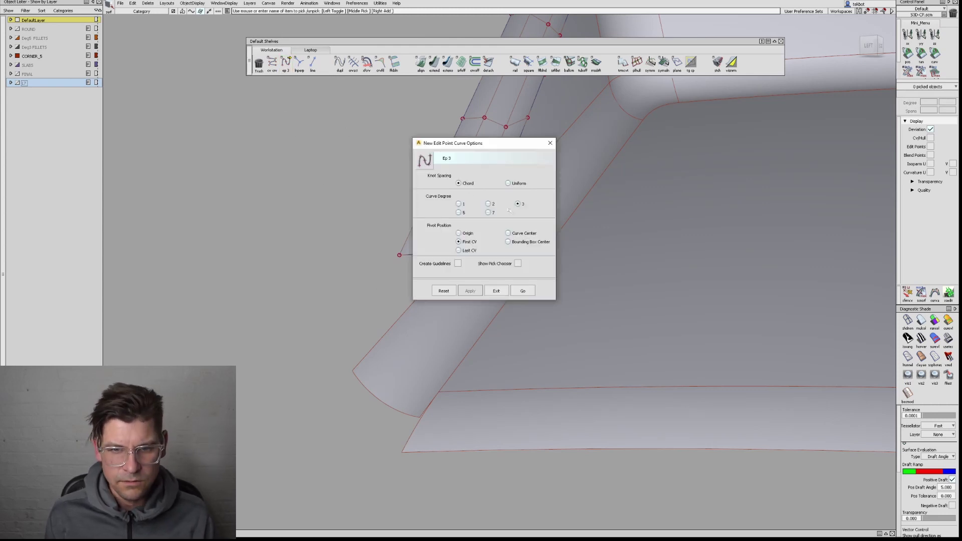
{"action": "left_click", "coordinate": [523, 290]}
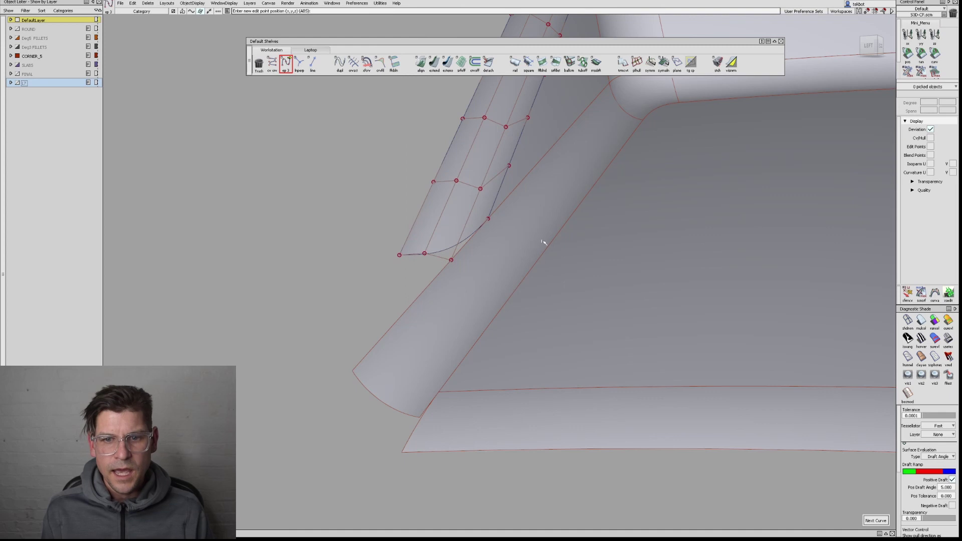
{"action": "left_click", "coordinate": [493, 216]}
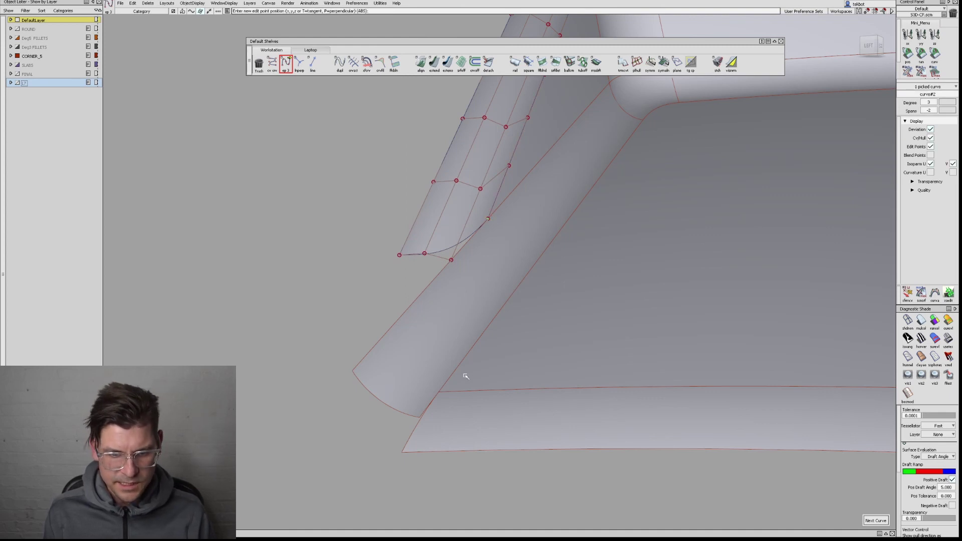
{"action": "left_click", "coordinate": [441, 392]}
Draw a second edit point curve between the outer corners of the side and bottom rim fillets
{"action": "left_click_drag", "start_coordinate": [438, 431], "coordinate": [400, 321], "text": "ctrl+shift"}
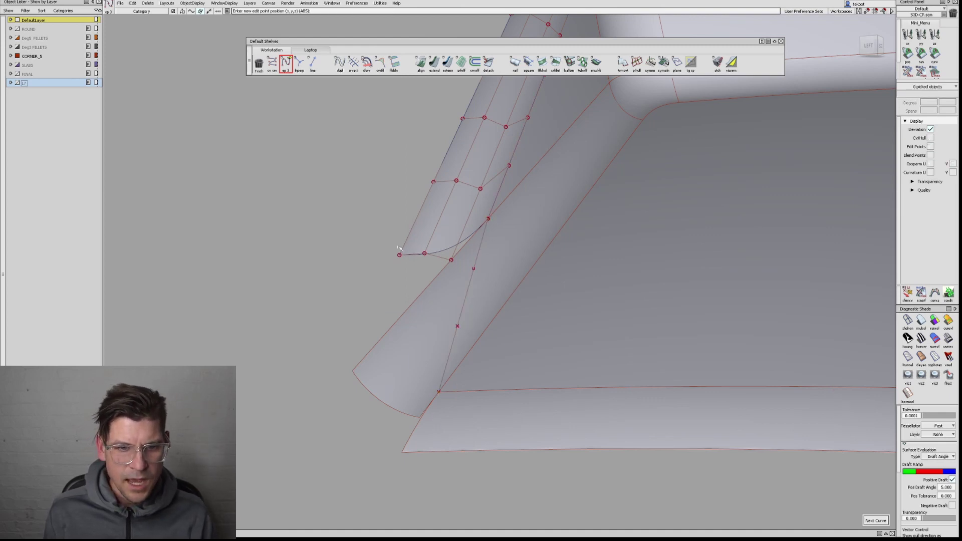
{"action": "left_click", "coordinate": [401, 256]}
{"action": "left_click", "coordinate": [402, 452]}
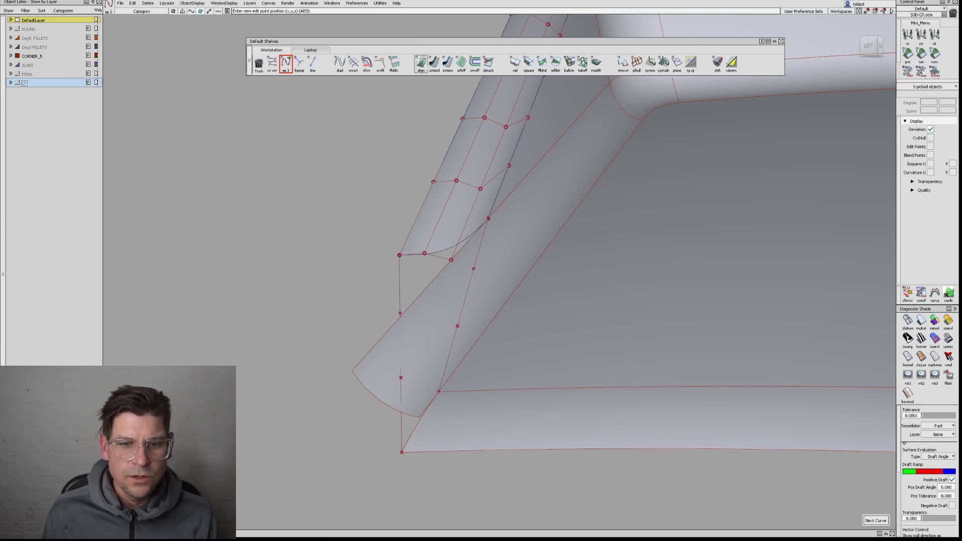
Align both ends of the inner curve with G1 continuity to the inner edges of the side and bottom rim fillets
{"action": "left_click_drag", "start_coordinate": [420, 342], "coordinate": [423, 295], "text": "alt+shift"}
{"action": "left_click", "coordinate": [421, 64]}
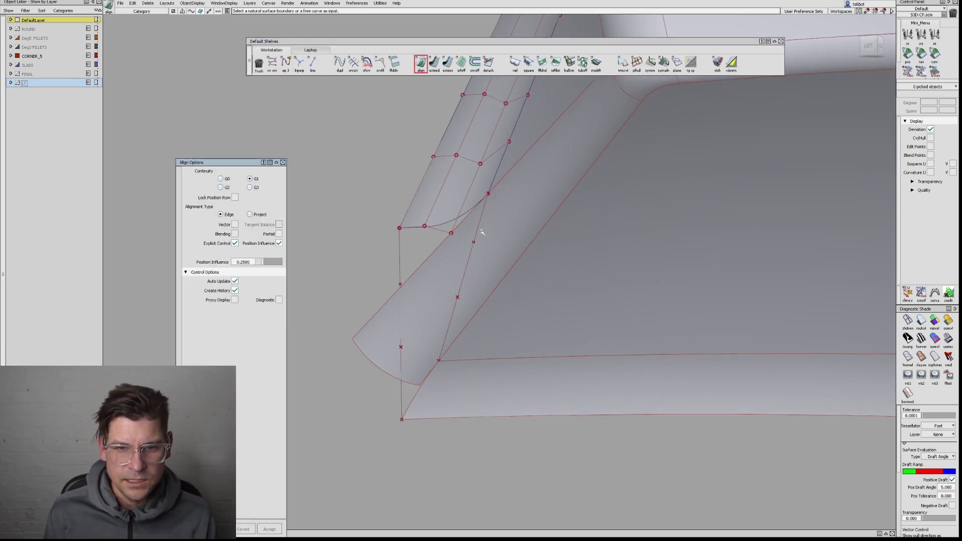
{"action": "left_click", "coordinate": [480, 225]}
{"action": "left_click", "coordinate": [490, 190]}
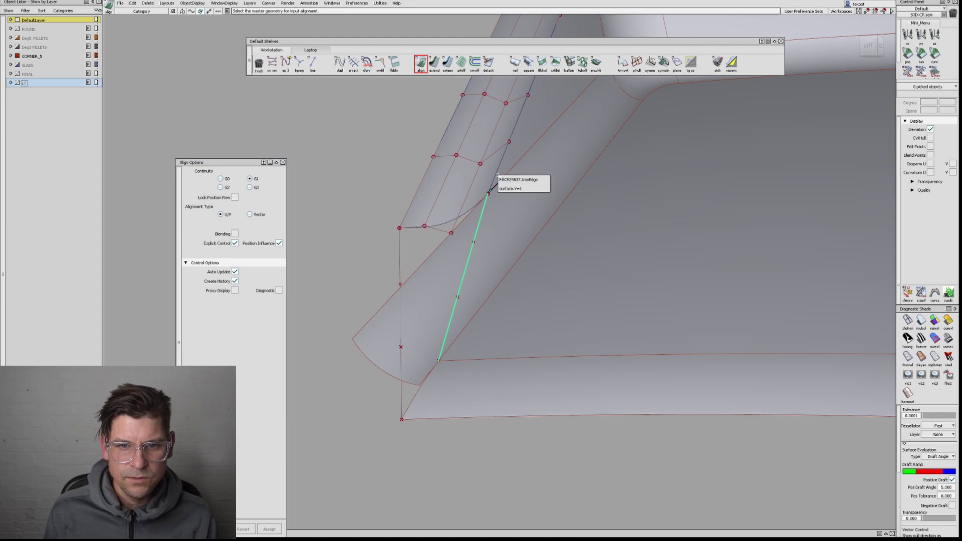
{"action": "left_click", "coordinate": [545, 189]}
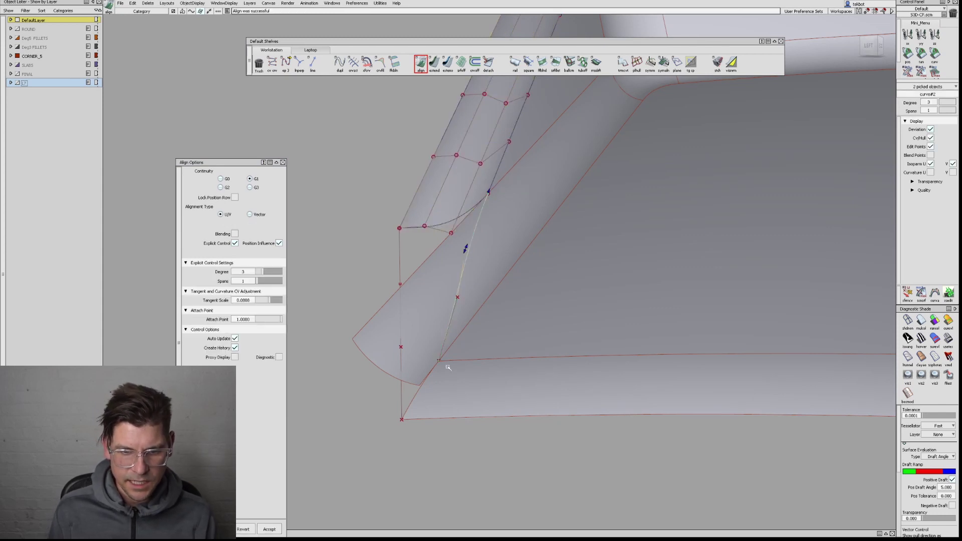
{"action": "left_click", "coordinate": [443, 349]}
{"action": "left_click", "coordinate": [446, 357]}
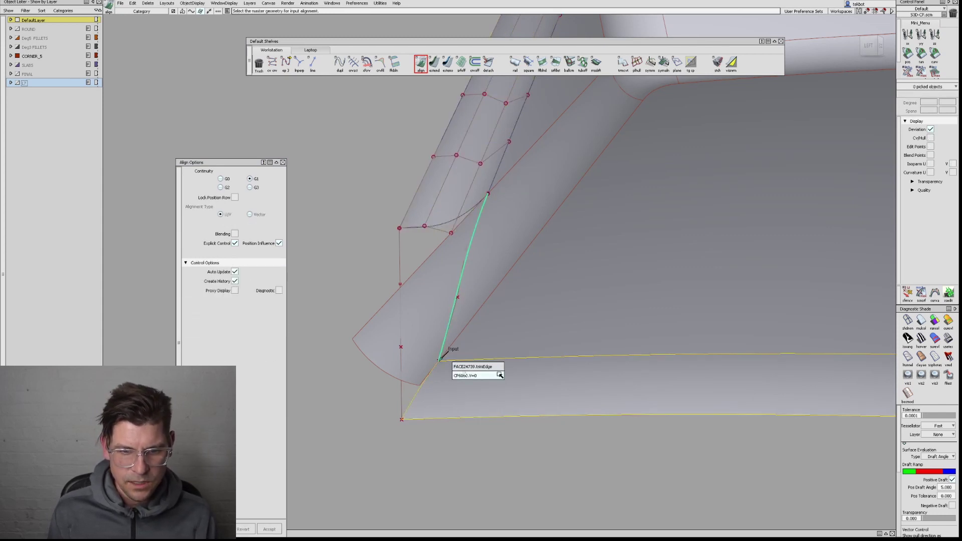
{"action": "left_click", "coordinate": [494, 376]}
Display the floor fillet's CVs and view the corner in wireframe
{"action": "left_click_drag", "start_coordinate": [342, 364], "coordinate": [414, 378]}
{"action": "left_click_drag", "start_coordinate": [449, 333], "coordinate": [445, 272], "text": "ctrl+shift"}
{"action": "left_click", "coordinate": [455, 277]}
{"action": "left_click", "coordinate": [464, 289]}
{"action": "left_click_drag", "start_coordinate": [446, 327], "coordinate": [502, 359], "text": "alt+shift"}
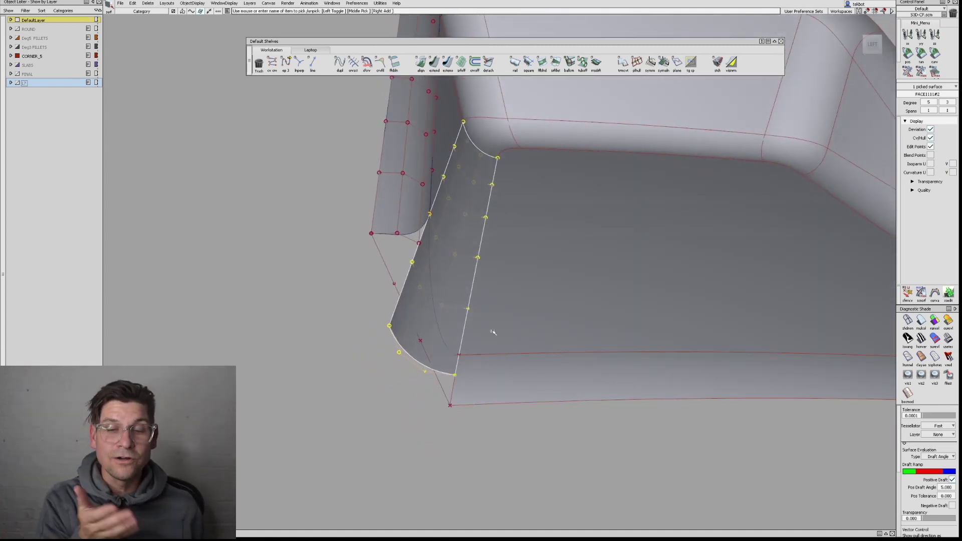
{"action": "left_click_drag", "start_coordinate": [446, 350], "coordinate": [419, 360], "text": "ctrl+shift"}
{"action": "right_click_drag", "start_coordinate": [419, 360], "coordinate": [414, 445], "text": "alt+shift"}
{"action": "left_click_drag", "start_coordinate": [414, 444], "coordinate": [469, 419], "text": "alt+shift"}
{"action": "mouse_move", "coordinate": [439, 303]}
{"action": "left_mouse_down", "text": "ctrl+shift"}
{"action": "mouse_move", "coordinate": [442, 470]}
{"action": "mouse_move", "coordinate": [447, 346]}
{"action": "left_mouse_up", "text": "ctrl+shift"}
Reopen the inner curve's alignment and set its upper-end tangent scale to about 0.0072
{"action": "left_click", "coordinate": [462, 325]}
{"action": "middle_click_drag", "start_coordinate": [457, 86], "coordinate": [449, 146], "text": "alt+shift"}
{"action": "left_click", "coordinate": [472, 121]}
{"action": "left_click_drag", "start_coordinate": [442, 211], "coordinate": [442, 218]}
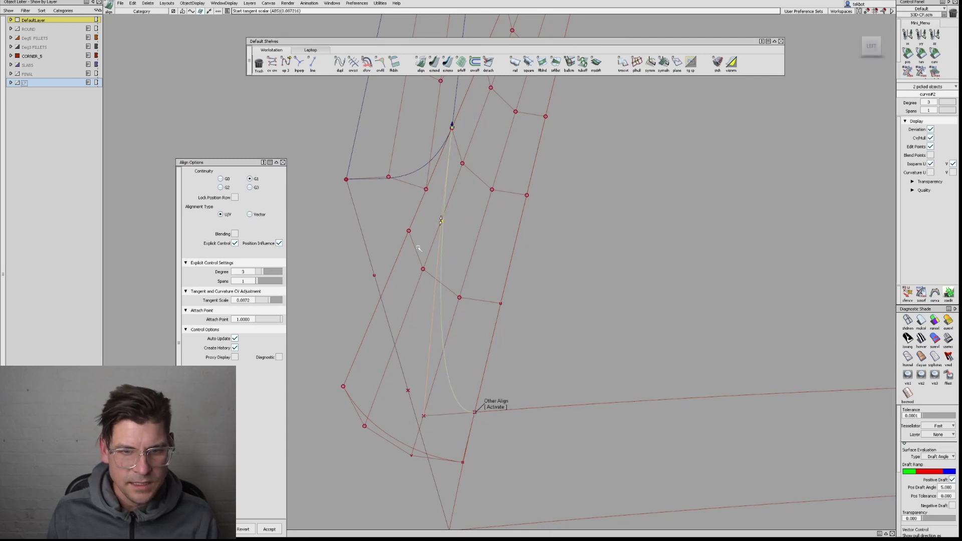
Activate the alignment at the inner curve's lower end for editing
{"action": "right_click_drag", "start_coordinate": [408, 270], "coordinate": [440, 243], "text": "alt+shift"}
{"action": "left_click_drag", "start_coordinate": [439, 243], "coordinate": [488, 162], "text": "alt+shift"}
{"action": "left_click_drag", "start_coordinate": [513, 209], "coordinate": [517, 413], "text": "alt+shift"}
{"action": "left_click", "coordinate": [541, 463]}
{"action": "left_click_drag", "start_coordinate": [428, 459], "coordinate": [415, 475], "text": "alt+shift"}
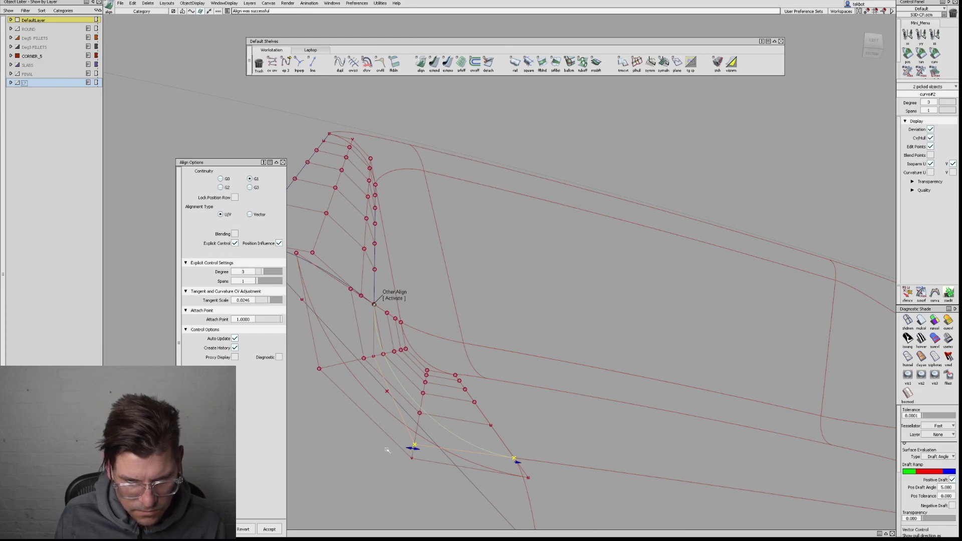
{"action": "mouse_move", "coordinate": [392, 450]}
{"action": "left_mouse_down", "text": "alt+shift"}
{"action": "mouse_move", "coordinate": [409, 495]}
{"action": "mouse_move", "coordinate": [403, 457]}
{"action": "left_mouse_up", "text": "alt+shift"}
{"action": "left_click", "coordinate": [416, 444]}
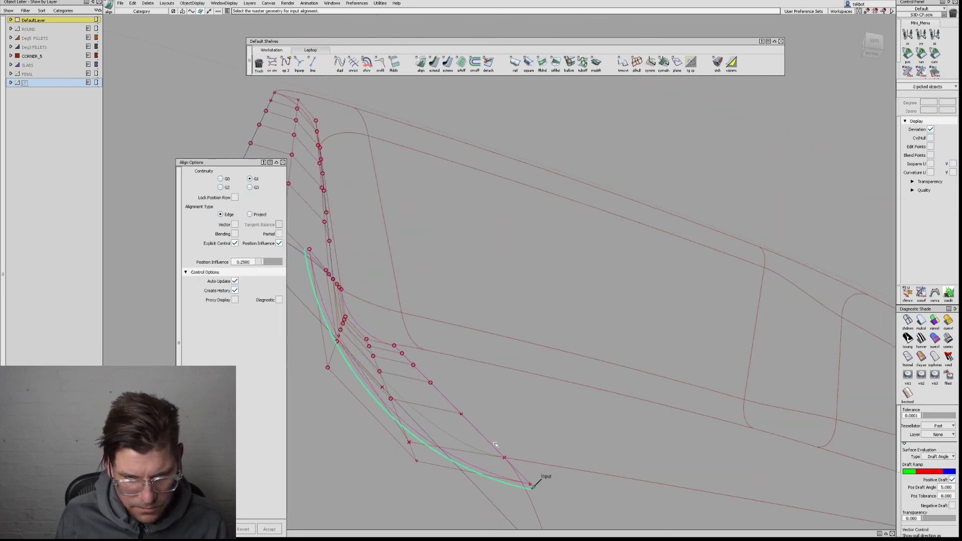
{"action": "left_click_drag", "start_coordinate": [496, 445], "coordinate": [489, 468], "text": "alt+shift"}
{"action": "key", "text": "ctrl+q"}
{"action": "left_click", "coordinate": [501, 415]}
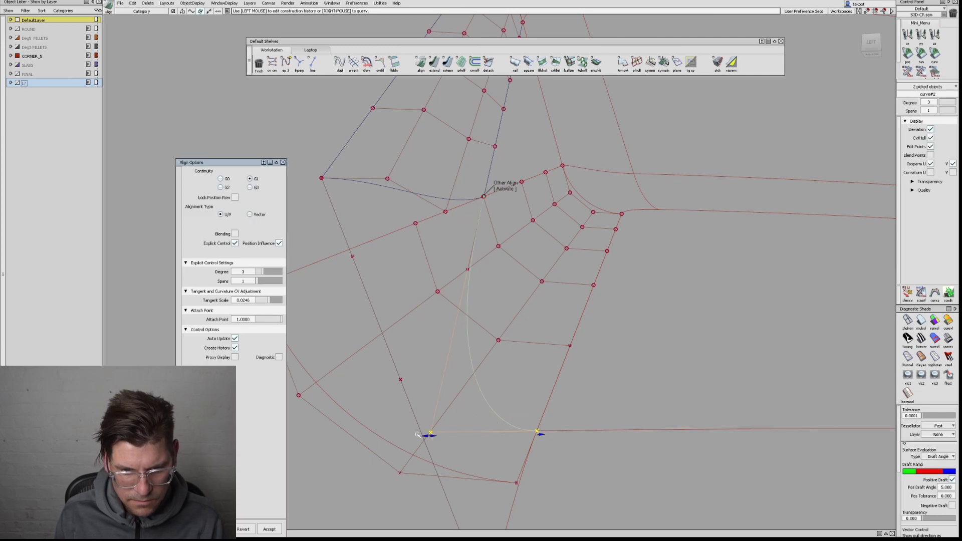
{"action": "left_click", "coordinate": [433, 445]}
{"action": "left_click_drag", "start_coordinate": [434, 444], "coordinate": [474, 472], "text": "alt+shift"}
{"action": "key", "text": "ctrl+q"}
{"action": "left_click", "coordinate": [462, 391]}
Set the inner curve's lower-end tangent scale to about 0.0248 and finish its alignment
{"action": "left_click_drag", "start_coordinate": [449, 416], "coordinate": [417, 447], "text": "alt+shift"}
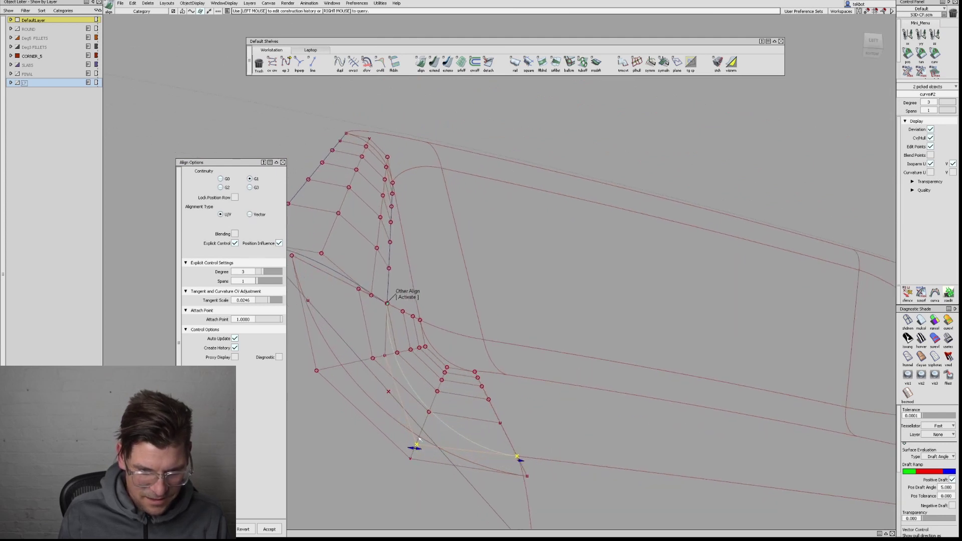
{"action": "left_click_drag", "start_coordinate": [415, 447], "coordinate": [483, 393]}
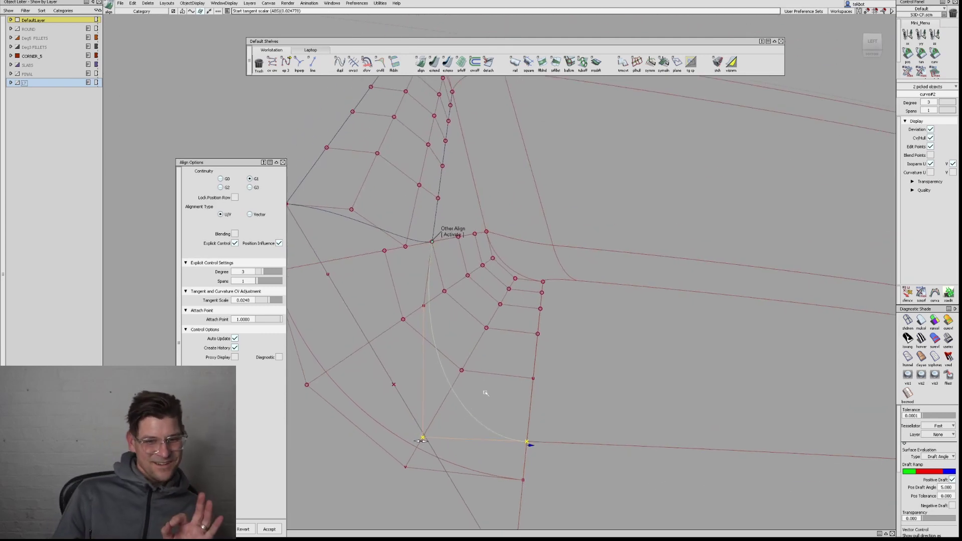
{"action": "left_click_drag", "start_coordinate": [591, 415], "coordinate": [498, 391], "text": "alt+shift"}
{"action": "left_click_drag", "start_coordinate": [592, 387], "coordinate": [510, 318], "text": "alt+shift"}
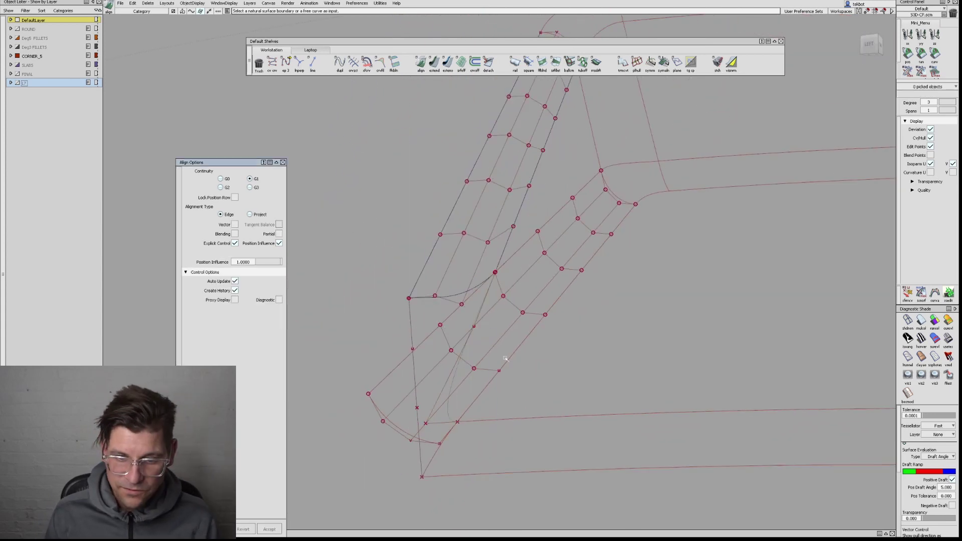
{"action": "left_click_drag", "start_coordinate": [491, 351], "coordinate": [552, 302], "text": "alt+shift"}
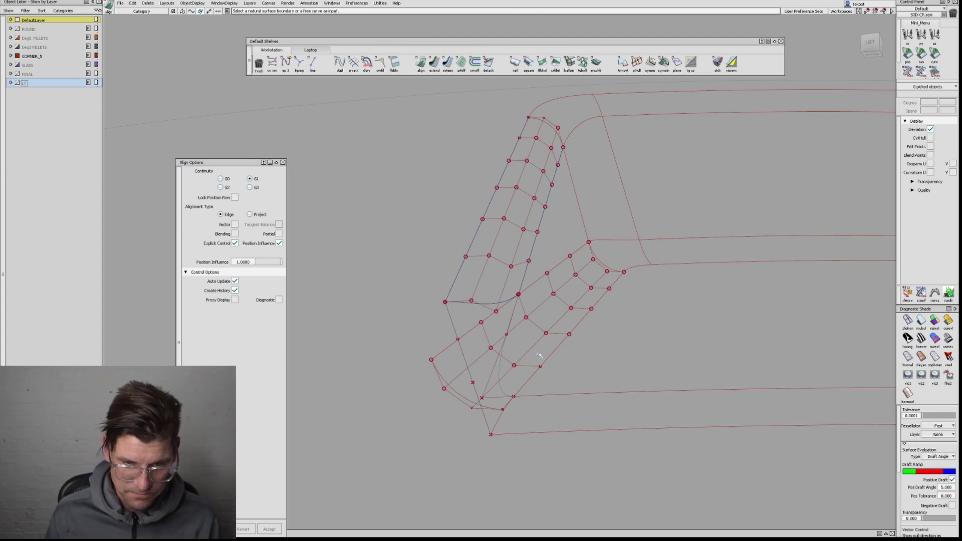
Turn off the CV display on the side rim fillet and the floor fillet
{"action": "left_click_drag", "start_coordinate": [451, 323], "coordinate": [505, 380], "text": "ctrl+shift"}
{"action": "left_click", "coordinate": [466, 334]}
{"action": "key", "text": "F1"}
{"action": "left_click_drag", "start_coordinate": [483, 344], "coordinate": [477, 258], "text": "ctrl+shift"}
{"action": "left_click", "coordinate": [477, 258]}
{"action": "left_click", "coordinate": [393, 172]}
Align both ends of the outer curve with G1 continuity to the outer edges of the side and bottom rim fillets
{"action": "double_click", "coordinate": [420, 62]}
{"action": "left_click", "coordinate": [442, 279]}
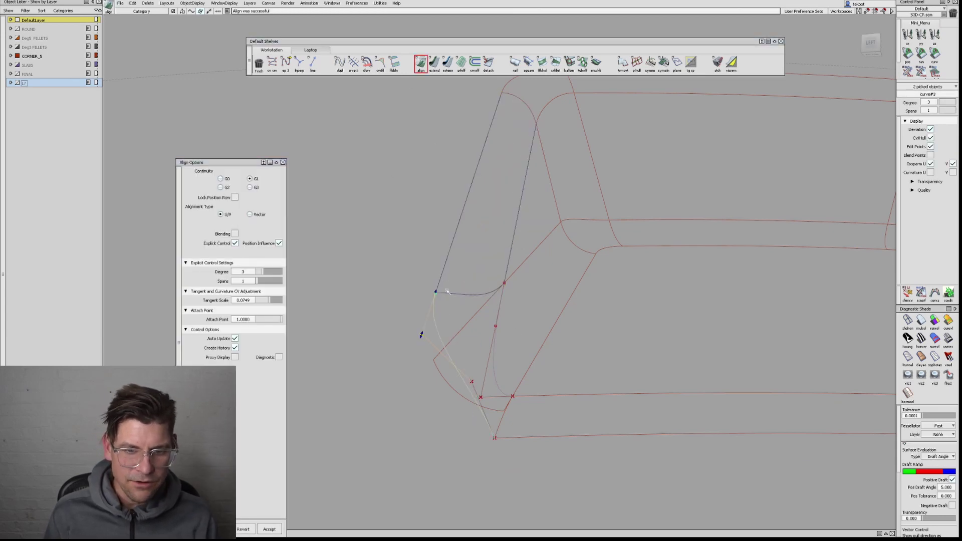
{"action": "left_click", "coordinate": [489, 427]}
{"action": "left_click", "coordinate": [500, 438]}
Shorten the outer curve's tangent at the bottom rim fillet to tighten its bend
{"action": "left_click_drag", "start_coordinate": [501, 438], "coordinate": [505, 433], "text": "alt+shift"}
{"action": "right_click_drag", "start_coordinate": [505, 433], "coordinate": [538, 403], "text": "alt+shift"}
{"action": "left_click_drag", "start_coordinate": [538, 403], "coordinate": [451, 378], "text": "alt+shift"}
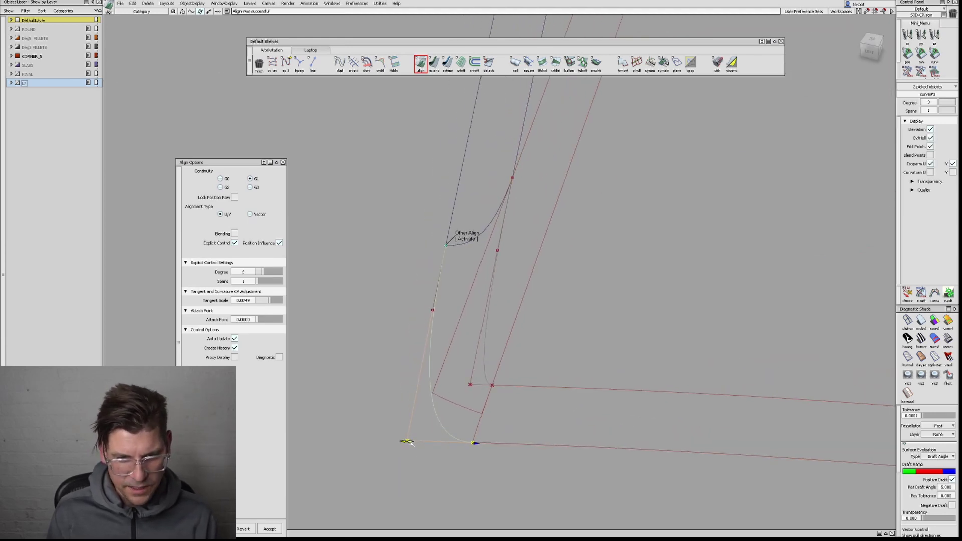
{"action": "left_click_drag", "start_coordinate": [409, 443], "coordinate": [417, 442]}
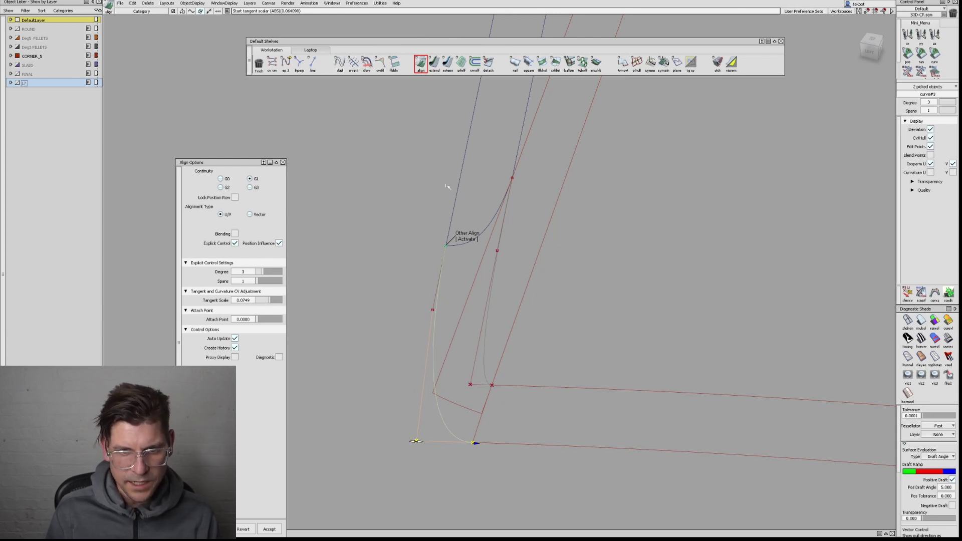
Set the outer curve's upper-end tangent scale to about 0.0875 and finish its alignment
{"action": "left_click", "coordinate": [467, 238]}
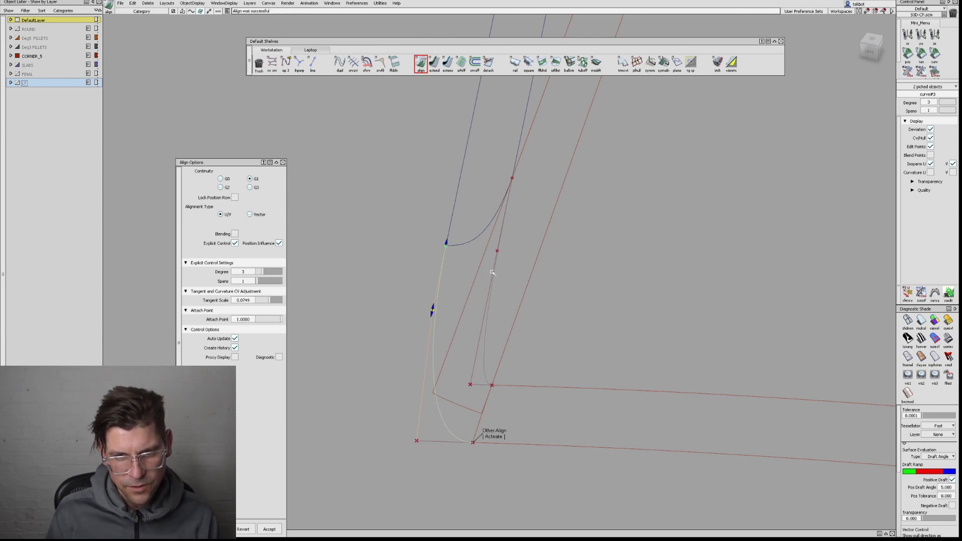
{"action": "mouse_move", "coordinate": [431, 309]}
{"action": "left_mouse_down"}
{"action": "mouse_move", "coordinate": [426, 337]}
{"action": "mouse_move", "coordinate": [430, 321]}
{"action": "left_mouse_up"}
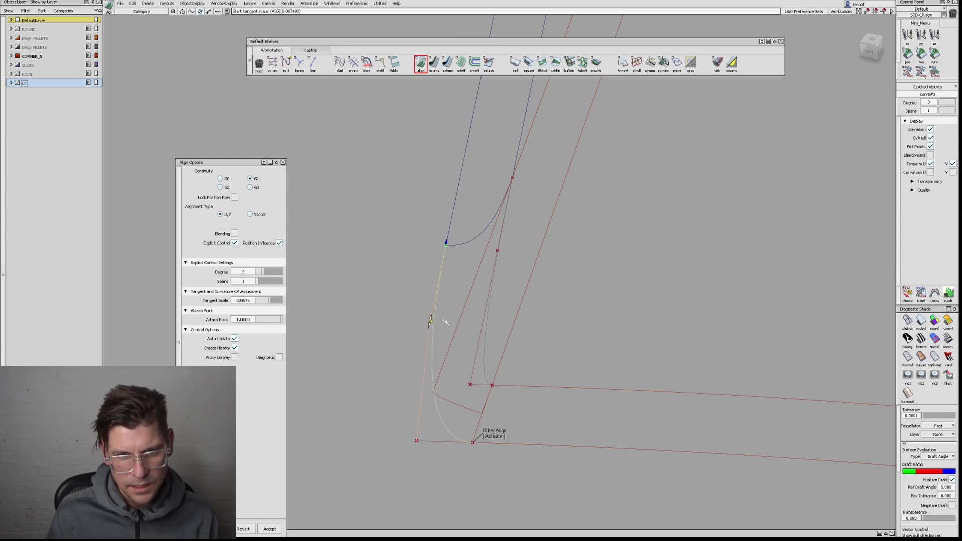
{"action": "left_click_drag", "start_coordinate": [539, 406], "coordinate": [518, 290], "text": "alt+shift"}
{"action": "left_click", "coordinate": [520, 386]}
{"action": "mouse_move", "coordinate": [441, 419]}
{"action": "left_mouse_down", "text": "alt+shift"}
{"action": "mouse_move", "coordinate": [462, 407]}
{"action": "mouse_move", "coordinate": [476, 371]}
{"action": "left_mouse_up", "text": "alt+shift"}
Turn the floor fillet into a template and switch back to shaded display
{"action": "left_click_drag", "start_coordinate": [515, 240], "coordinate": [558, 272], "text": "ctrl+shift"}
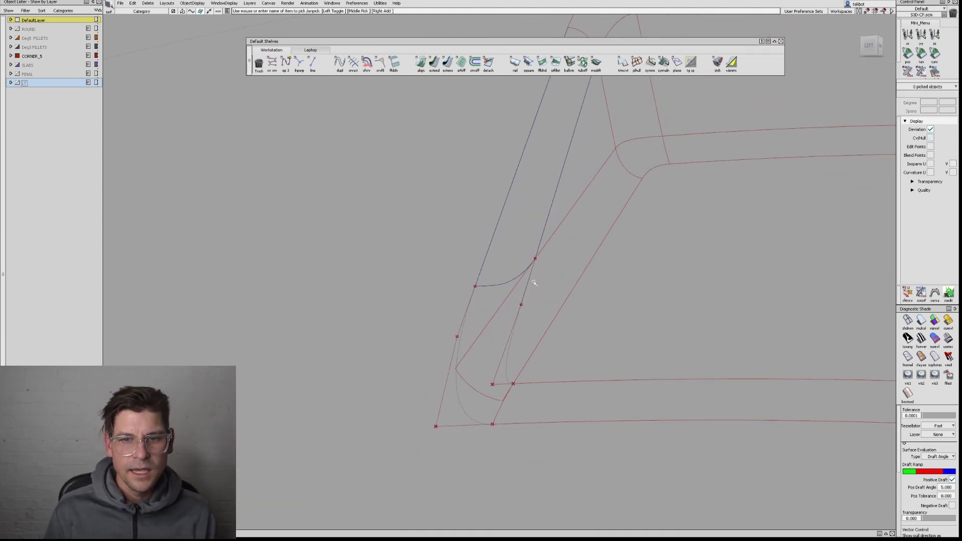
{"action": "left_click", "coordinate": [568, 283]}
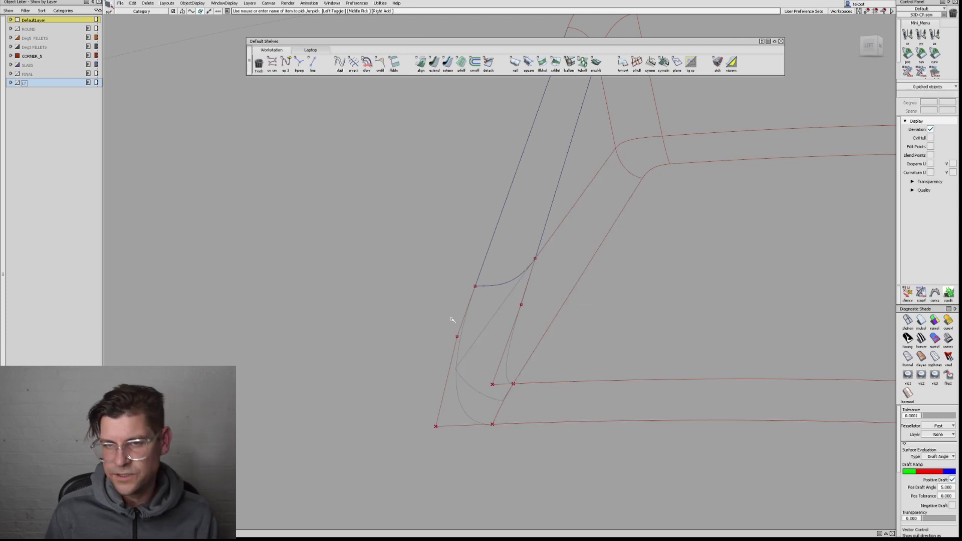
{"action": "key", "text": "5"}
{"action": "mouse_move", "coordinate": [518, 348]}
{"action": "left_mouse_down", "text": "alt+shift"}
{"action": "mouse_move", "coordinate": [400, 309]}
{"action": "mouse_move", "coordinate": [493, 345]}
{"action": "left_mouse_up", "text": "alt+shift"}
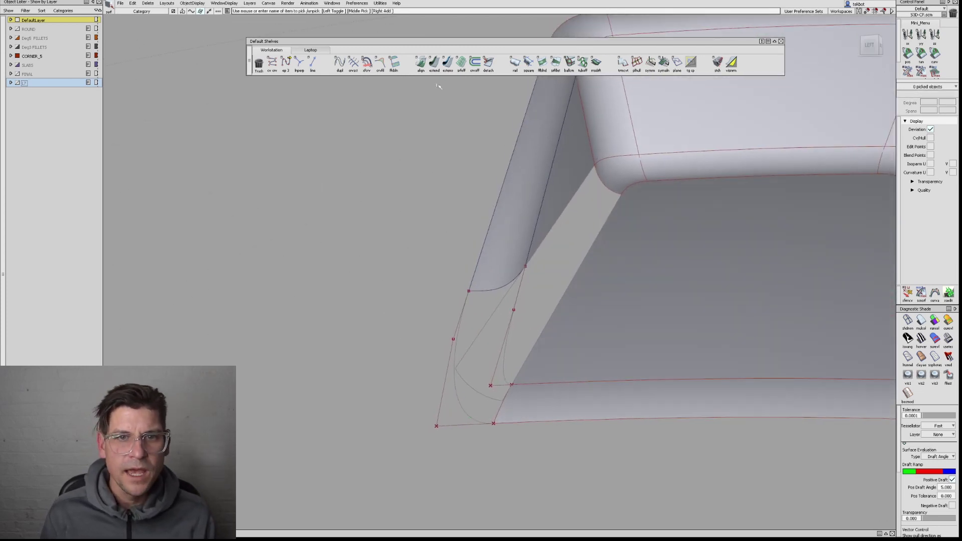
Build a Square surface in the corner with all boundaries at G0 Position, from both rim fillet edges and the two blend curves, without explicit control
{"action": "left_click", "coordinate": [528, 62]}
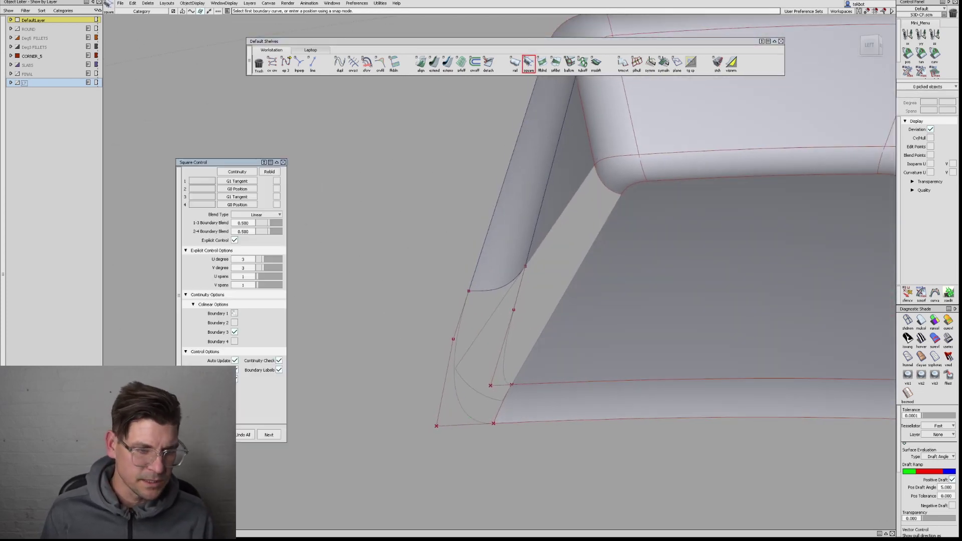
{"action": "left_click", "coordinate": [234, 241]}
{"action": "left_click", "coordinate": [237, 172]}
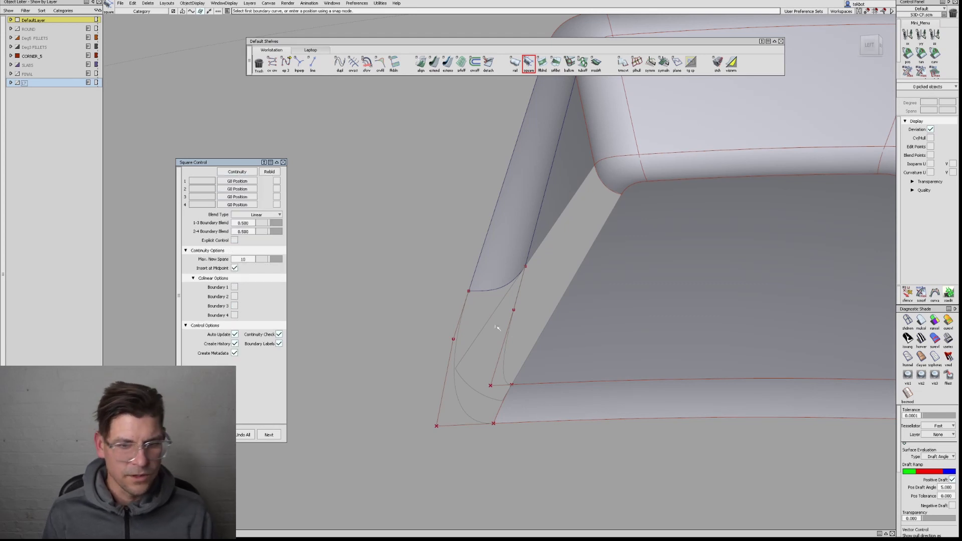
{"action": "left_click", "coordinate": [496, 289]}
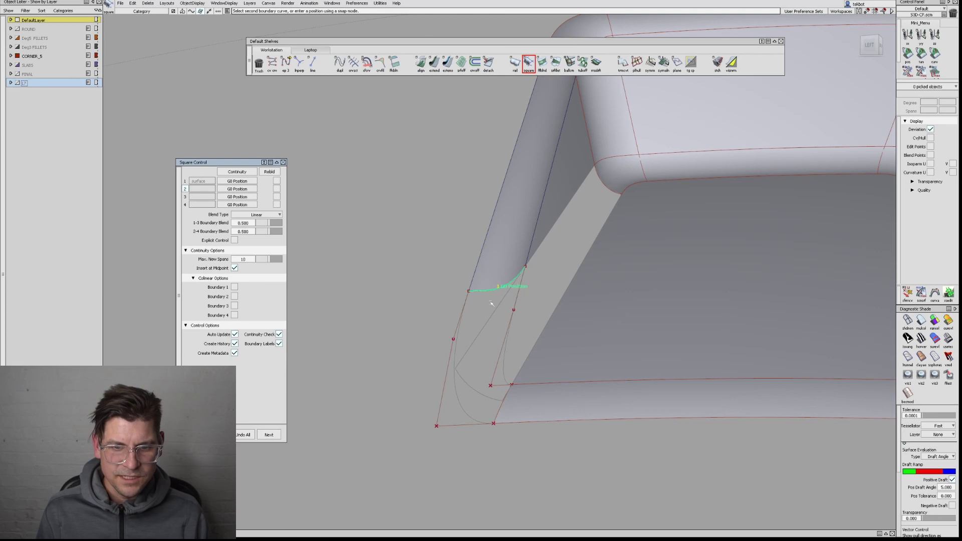
{"action": "left_click", "coordinate": [455, 349]}
{"action": "left_click", "coordinate": [500, 410]}
{"action": "left_click", "coordinate": [505, 373]}
{"action": "left_click_drag", "start_coordinate": [573, 426], "coordinate": [422, 152], "text": "alt+shift"}
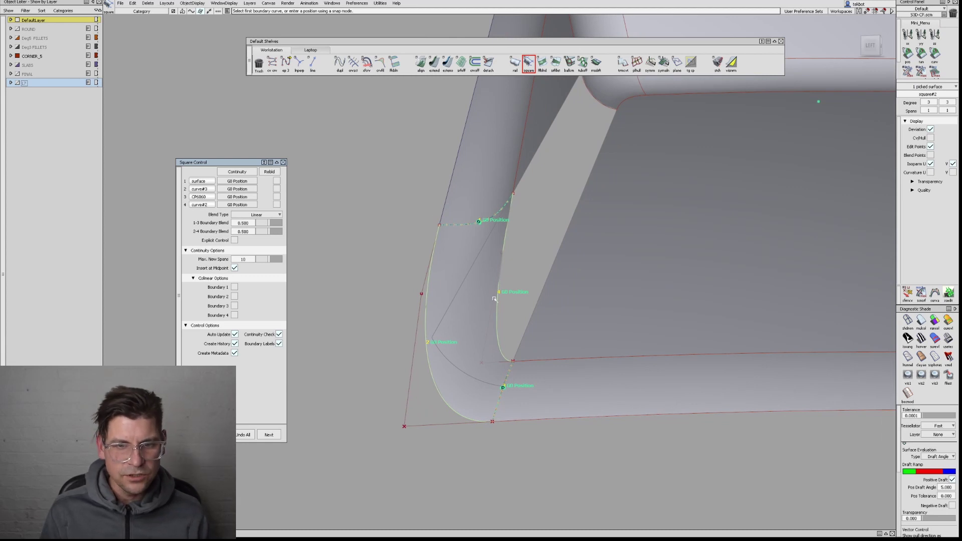
Set boundaries 1 and 3 of the Square surface to G1 Tangent and enable explicit control at degree 3 with single spans
{"action": "left_click", "coordinate": [234, 180]}
{"action": "left_click", "coordinate": [235, 207]}
{"action": "left_click", "coordinate": [237, 196]}
{"action": "left_click", "coordinate": [236, 223]}
{"action": "left_click_drag", "start_coordinate": [534, 403], "coordinate": [490, 206], "text": "alt+shift"}
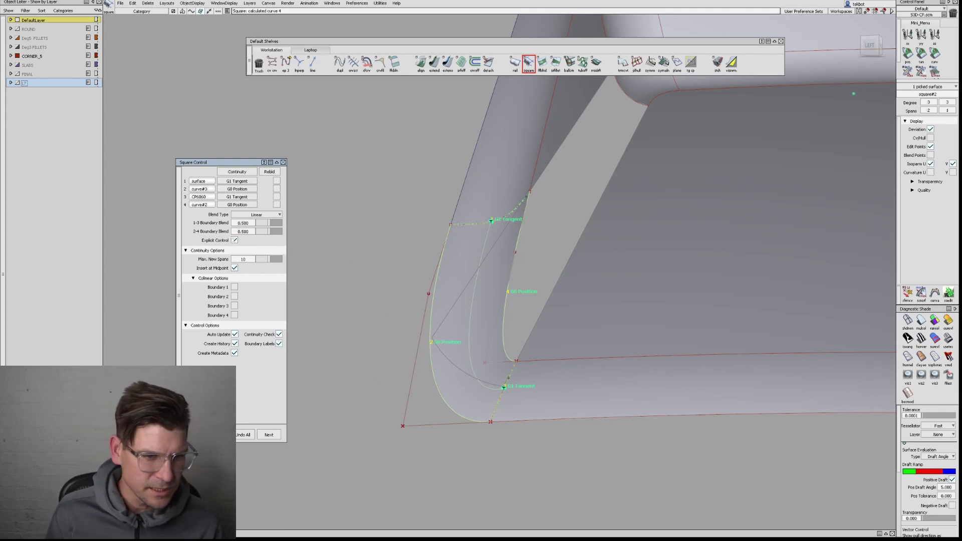
{"action": "left_click", "coordinate": [234, 240]}
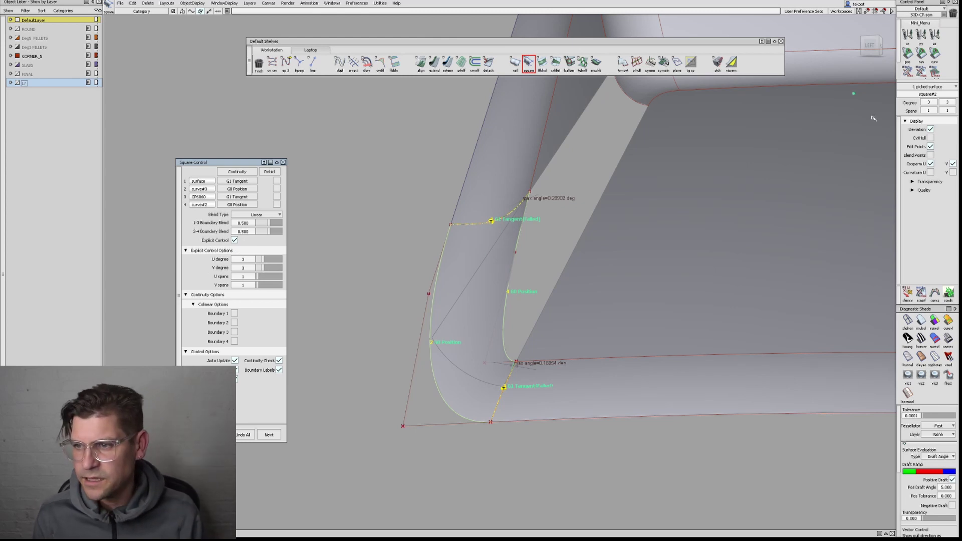
Show the Square surface's CVs and hulls and enable the collinear option for boundaries 1 and 3
{"action": "left_click", "coordinate": [930, 138]}
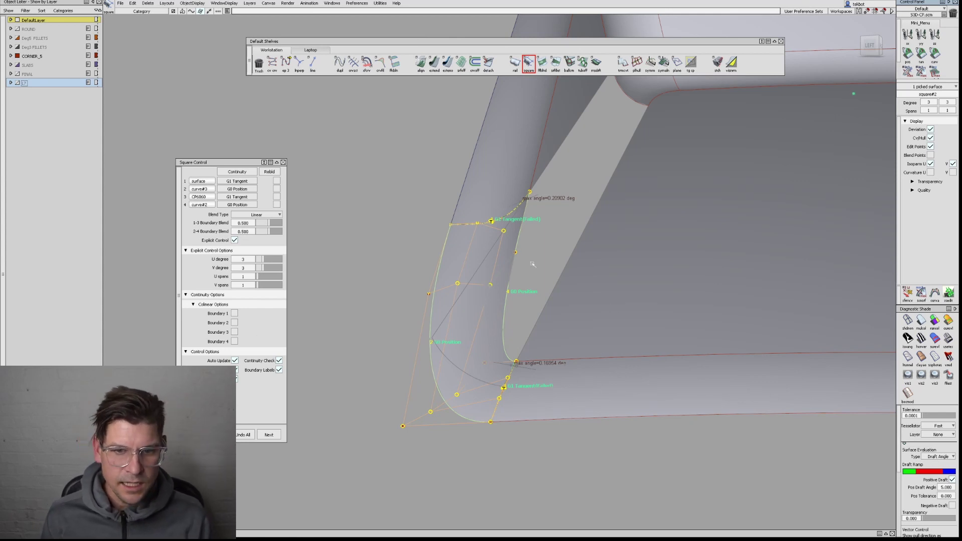
{"action": "left_click_drag", "start_coordinate": [512, 273], "coordinate": [521, 219], "text": "alt+shift"}
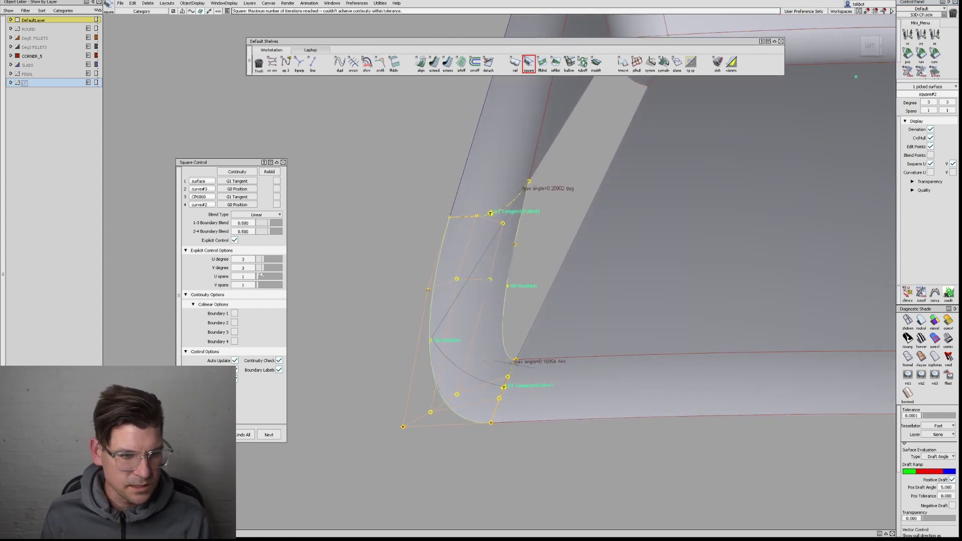
{"action": "left_click", "coordinate": [220, 295]}
{"action": "left_click", "coordinate": [208, 295]}
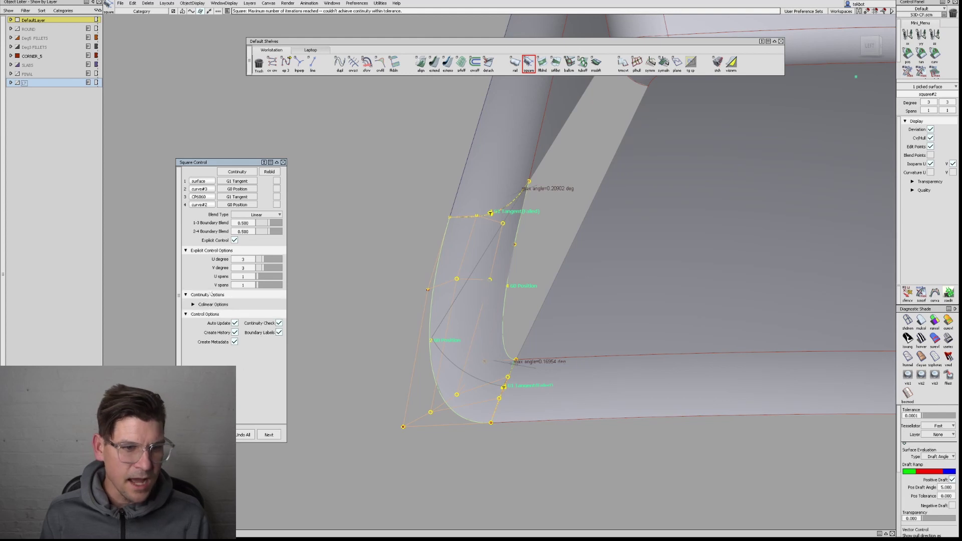
{"action": "left_click", "coordinate": [217, 304]}
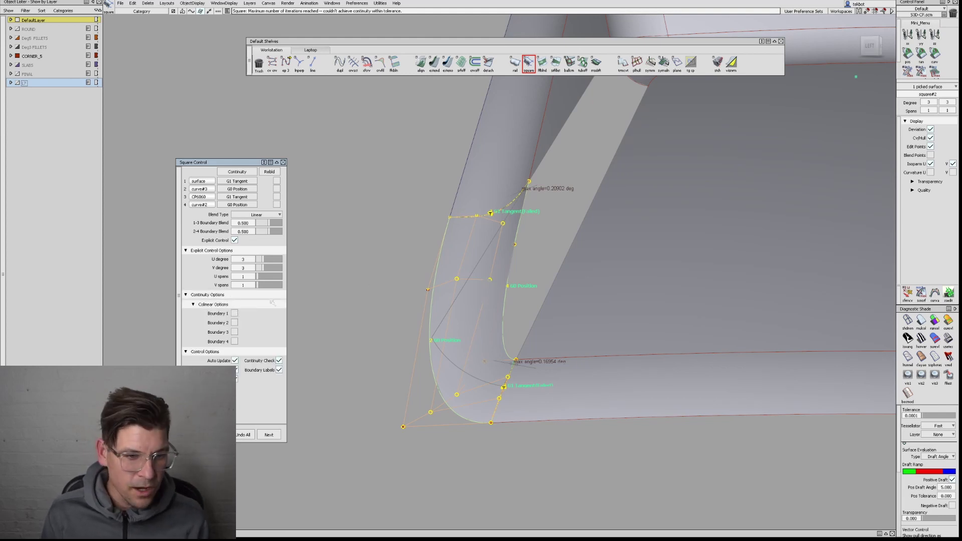
{"action": "left_click", "coordinate": [235, 313]}
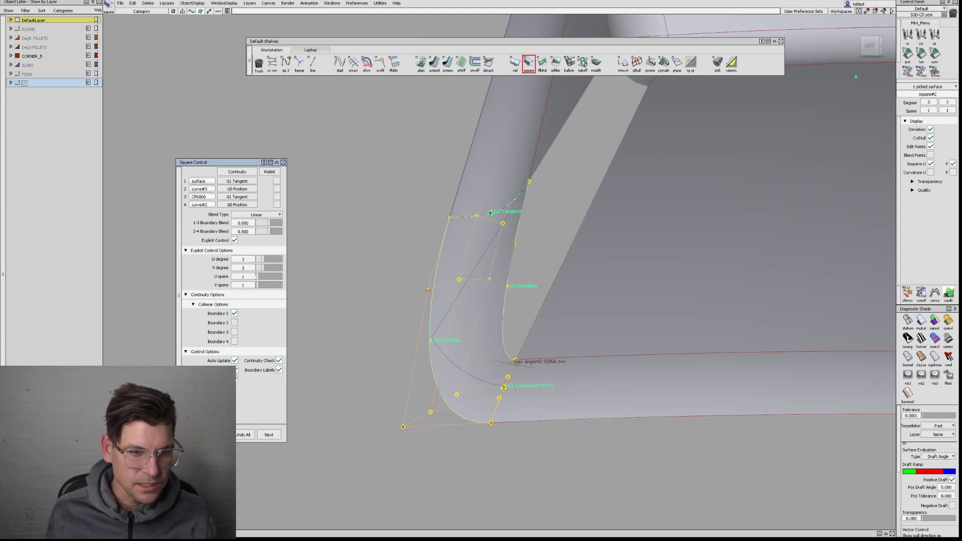
{"action": "left_click", "coordinate": [234, 332]}
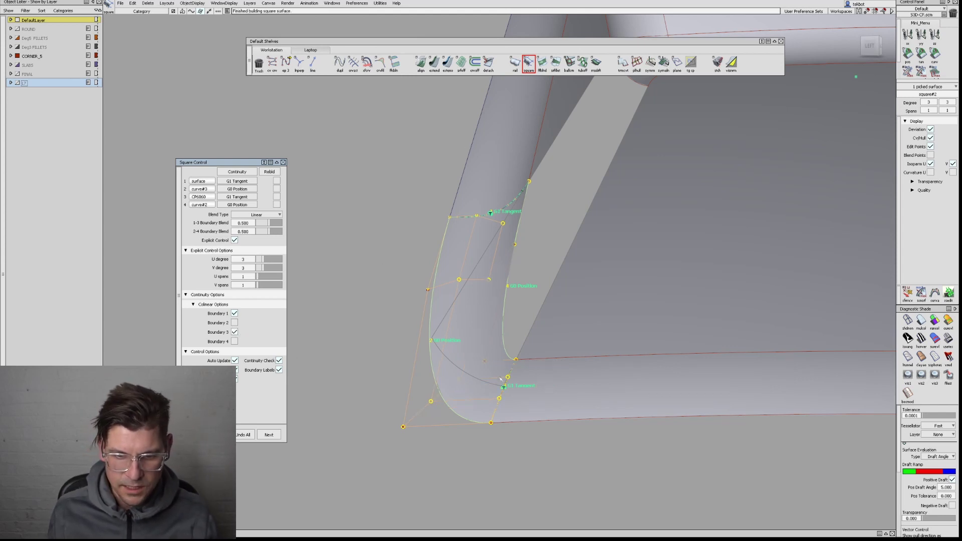
{"action": "left_click_drag", "start_coordinate": [519, 381], "coordinate": [581, 310], "text": "alt+shift"}
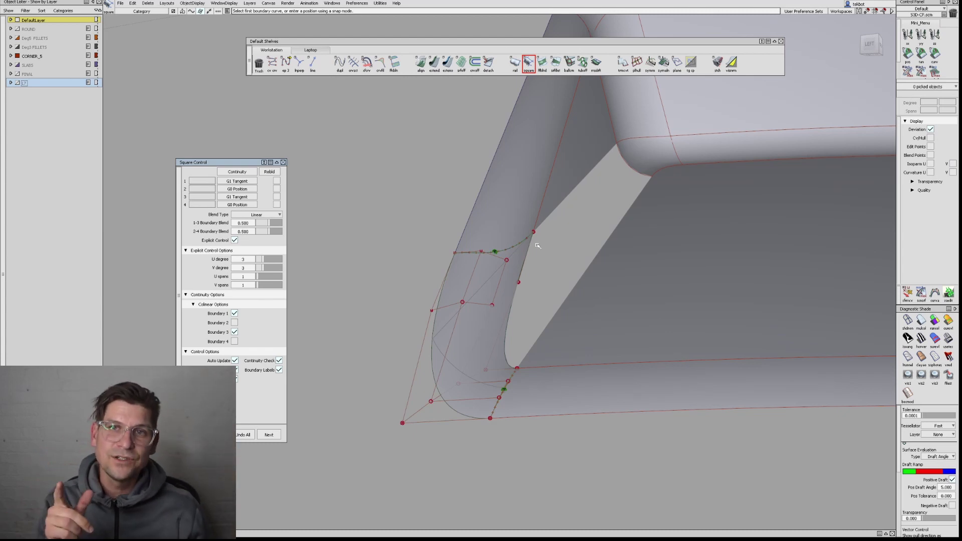
Restore the templated floor fillet as a normal surface and display its CVs and hulls in wireframe beside the corner surface
{"action": "left_click_drag", "start_coordinate": [570, 286], "coordinate": [537, 239], "text": "ctrl+shift"}
{"action": "left_click", "coordinate": [572, 295]}
{"action": "right_click_drag", "start_coordinate": [603, 359], "coordinate": [582, 289], "text": "ctrl+shift"}
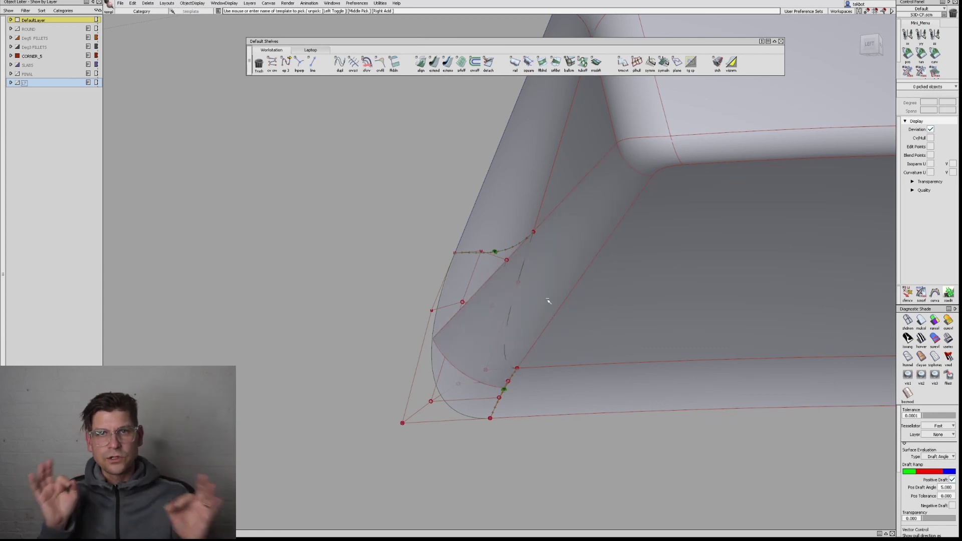
{"action": "left_click_drag", "start_coordinate": [495, 334], "coordinate": [527, 401], "text": "alt+shift"}
{"action": "left_click_drag", "start_coordinate": [519, 213], "coordinate": [556, 235], "text": "ctrl+shift"}
{"action": "left_click", "coordinate": [572, 253]}
{"action": "left_click_drag", "start_coordinate": [569, 337], "coordinate": [644, 233], "text": "alt+shift"}
{"action": "right_click_drag", "start_coordinate": [430, 360], "coordinate": [470, 357], "text": "alt+shift"}
{"action": "left_click_drag", "start_coordinate": [469, 357], "coordinate": [603, 433], "text": "alt+shift"}
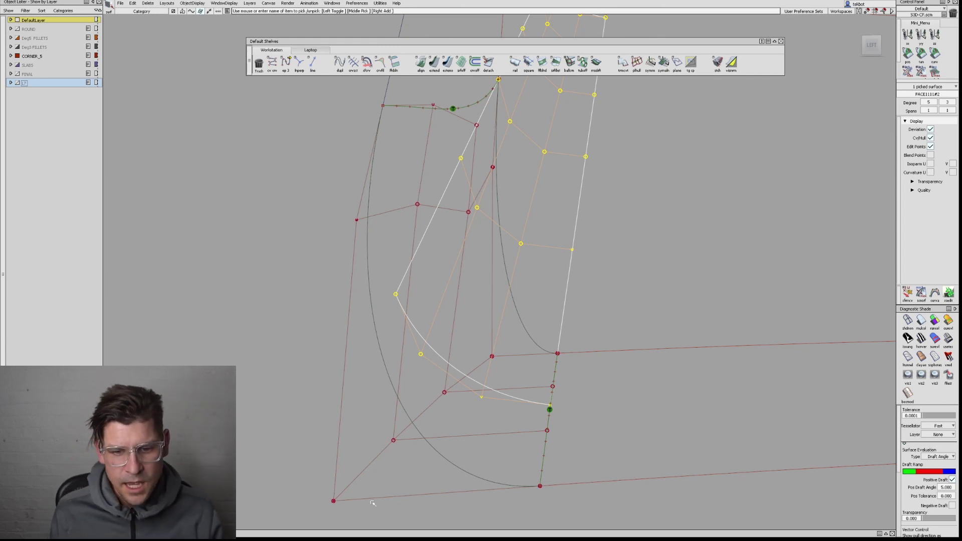
Slide the corner surface's lower inner CV towards the bottom rim fillet along its hull, with mouse sensitivity at 5
{"action": "left_click_drag", "start_coordinate": [370, 501], "coordinate": [371, 396], "text": "ctrl+shift"}
{"action": "left_click", "coordinate": [907, 293]}
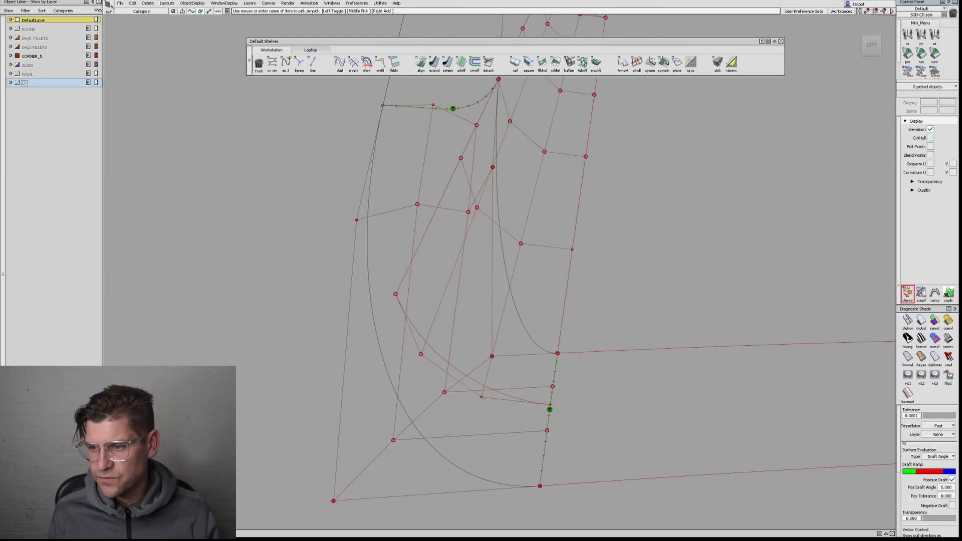
{"action": "key", "text": "space"}
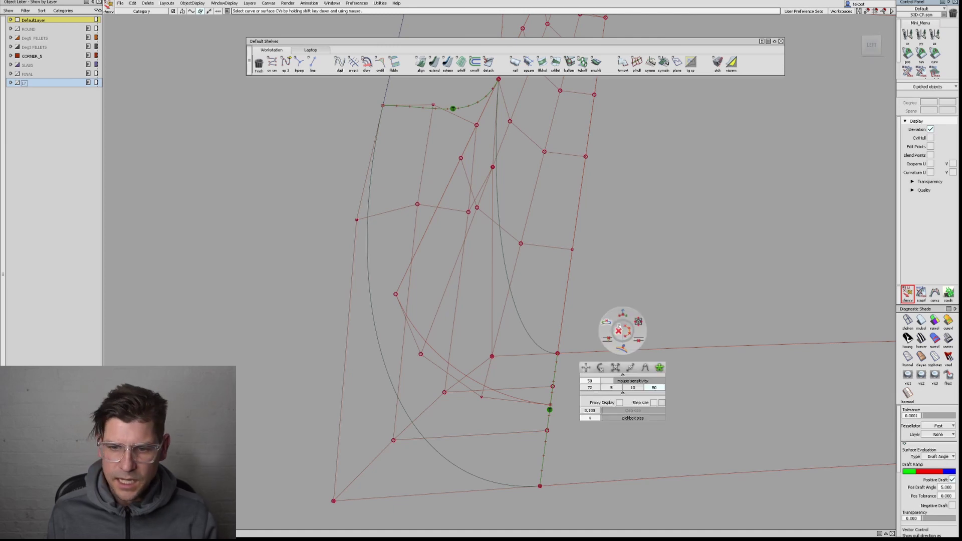
{"action": "key", "text": "space"}
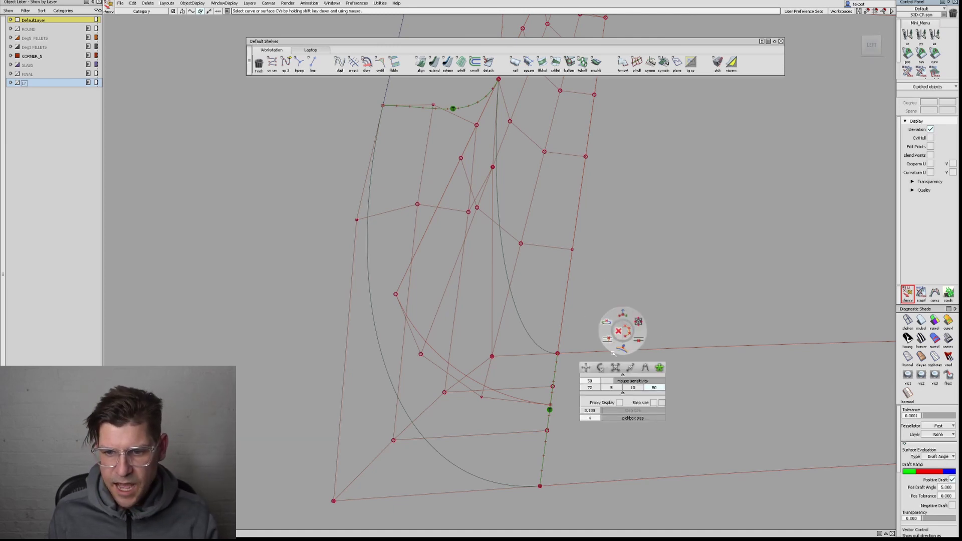
{"action": "key", "text": "space"}
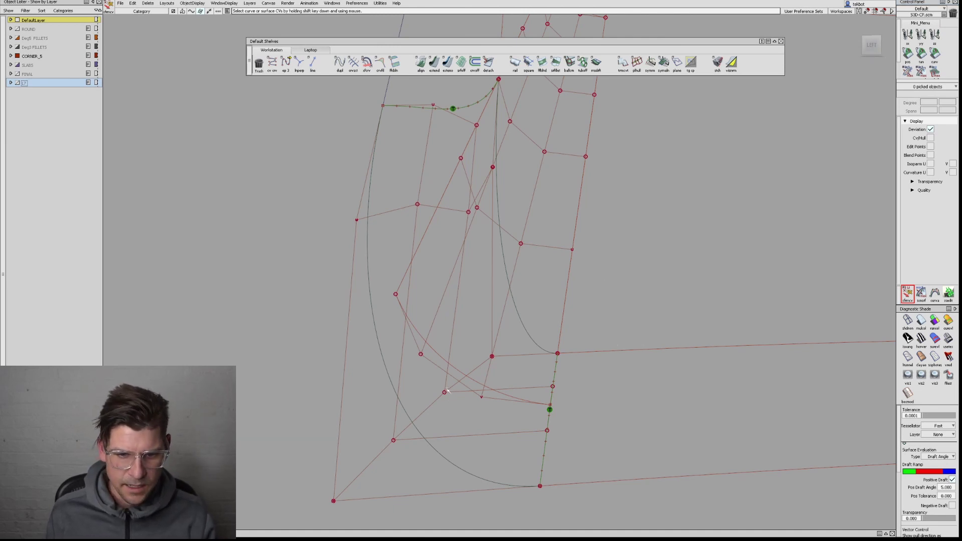
{"action": "left_click", "coordinate": [445, 392]}
{"action": "key", "text": "Return"}
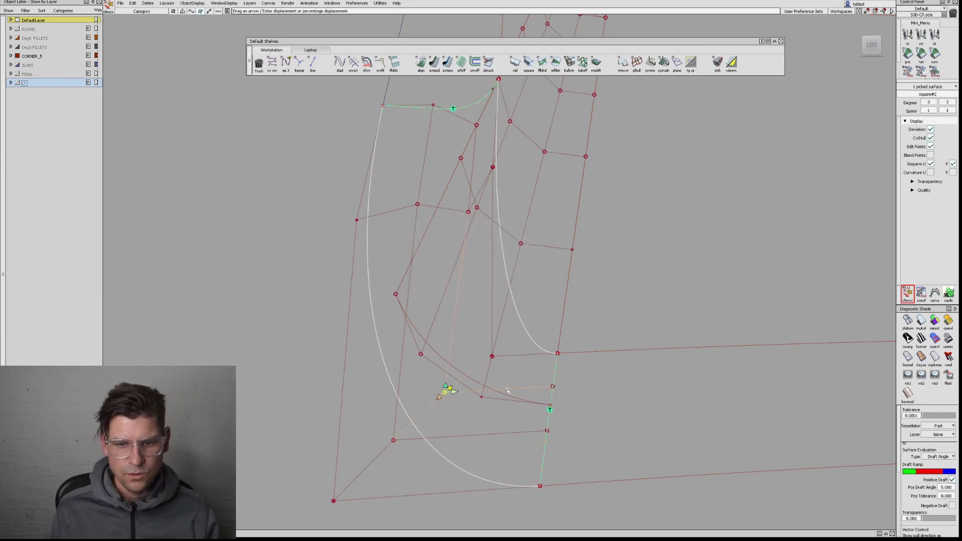
{"action": "left_click_drag", "start_coordinate": [504, 390], "coordinate": [476, 441], "text": "alt+shift"}
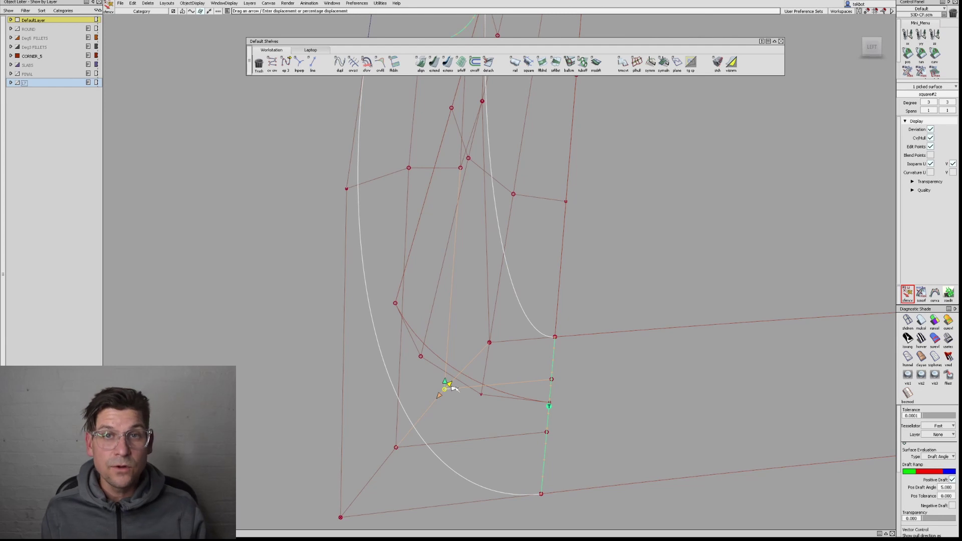
{"action": "left_click_drag", "start_coordinate": [456, 389], "coordinate": [902, 351]}
{"action": "key", "text": "ctrl+shift"}
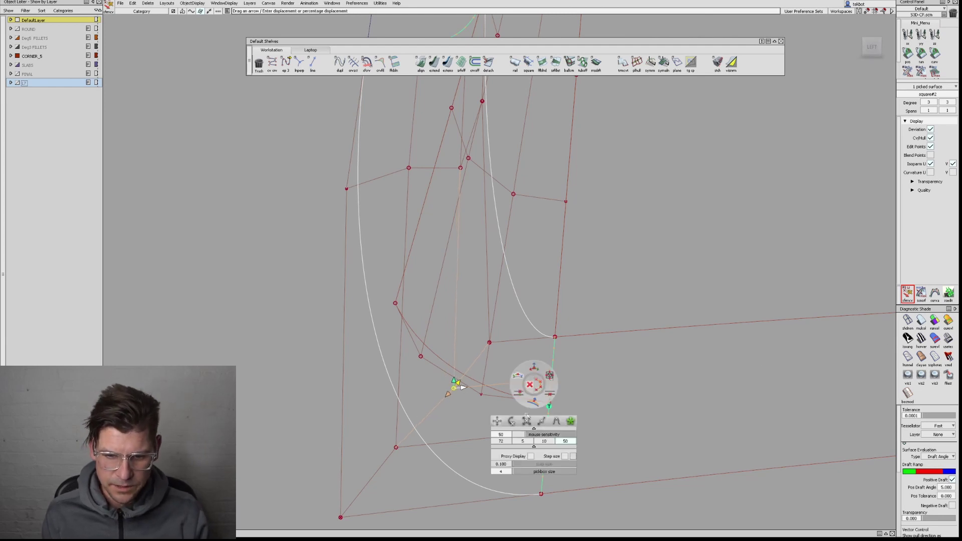
{"action": "left_click", "coordinate": [522, 441]}
{"action": "mouse_move", "coordinate": [461, 388]}
{"action": "left_mouse_down"}
{"action": "mouse_move", "coordinate": [485, 386]}
{"action": "mouse_move", "coordinate": [471, 387]}
{"action": "left_mouse_up"}
{"action": "left_click_drag", "start_coordinate": [539, 386], "coordinate": [607, 393]}
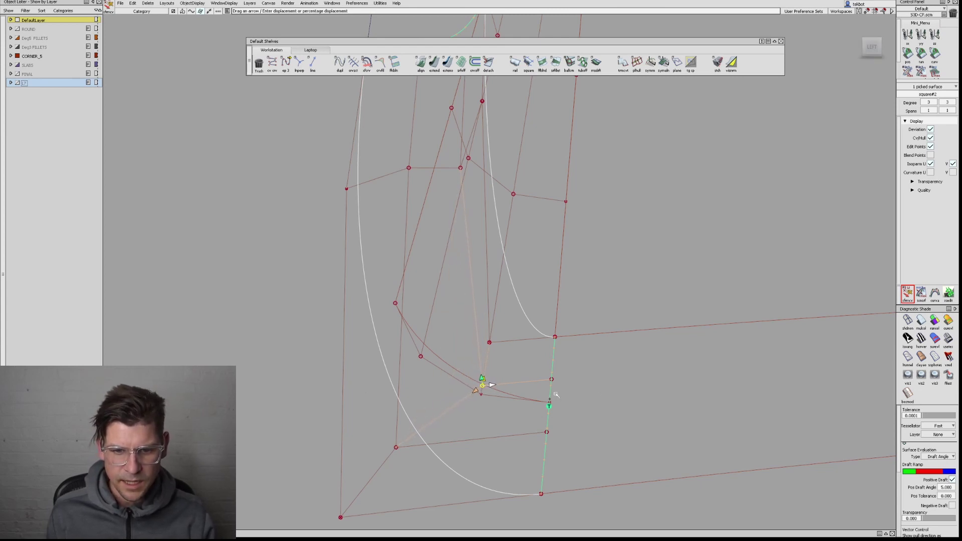
Slide the corner surface's two interior CVs in the row below the side rim fillet down along their hulls
{"action": "middle_click_drag", "start_coordinate": [467, 241], "coordinate": [456, 355], "text": "alt+shift"}
{"action": "left_click", "coordinate": [450, 272]}
{"action": "left_click_drag", "start_coordinate": [450, 266], "coordinate": [457, 385]}
{"action": "middle_click_drag", "start_coordinate": [564, 455], "coordinate": [554, 317], "text": "alt+shift"}
{"action": "right_click_drag", "start_coordinate": [554, 317], "coordinate": [516, 294], "text": "alt+shift"}
{"action": "middle_click_drag", "start_coordinate": [515, 294], "coordinate": [516, 327], "text": "alt+shift"}
{"action": "left_click", "coordinate": [429, 229]}
{"action": "left_click_drag", "start_coordinate": [429, 232], "coordinate": [426, 296], "text": "alt+shift"}
{"action": "middle_click_drag", "start_coordinate": [442, 221], "coordinate": [441, 320], "text": "alt+shift"}
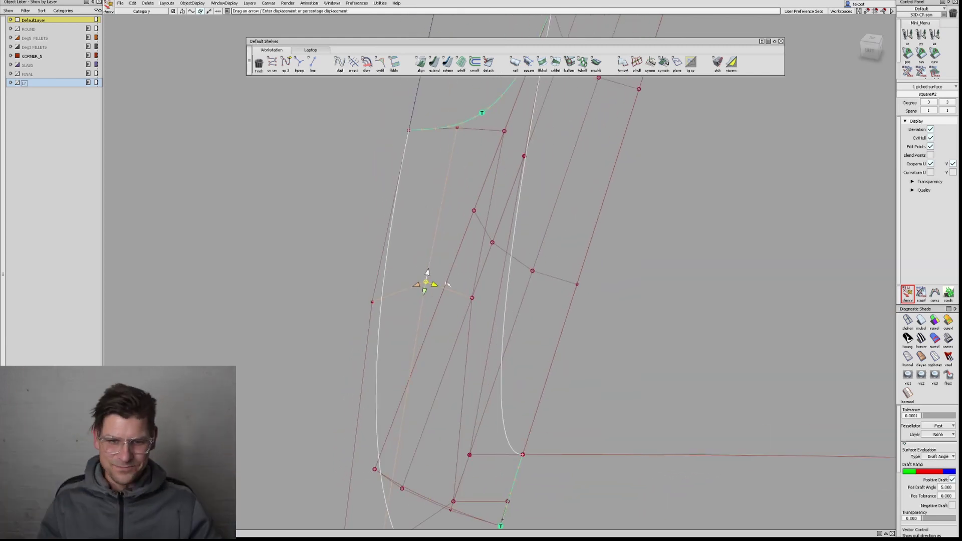
{"action": "left_click_drag", "start_coordinate": [447, 284], "coordinate": [366, 342]}
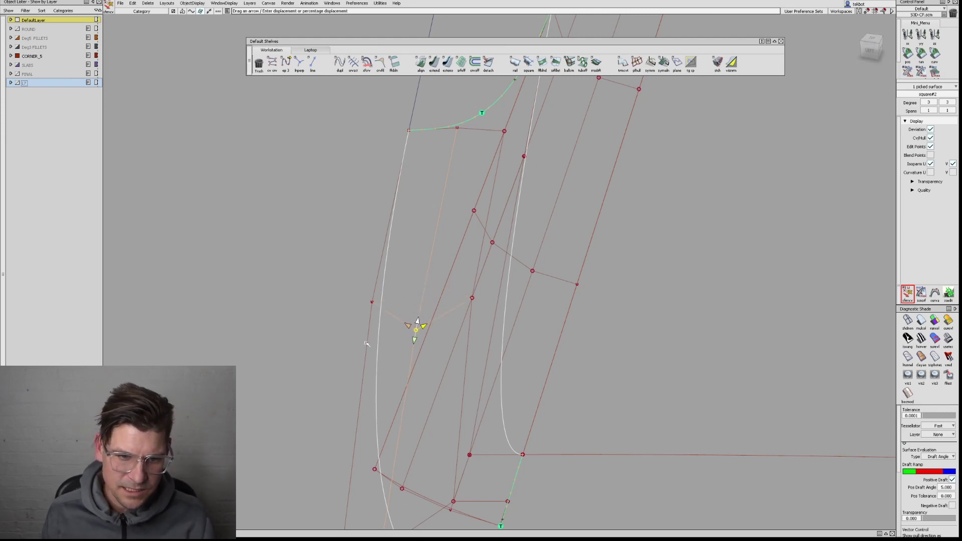
Move the upper CV on the corner surface's outer edge downward and slide the lower outer interior CV towards the bottom rim fillet
{"action": "left_click", "coordinate": [371, 302]}
{"action": "left_click_drag", "start_coordinate": [374, 291], "coordinate": [360, 496]}
{"action": "left_click_drag", "start_coordinate": [437, 422], "coordinate": [421, 335], "text": "alt+shift"}
{"action": "middle_click_drag", "start_coordinate": [476, 382], "coordinate": [442, 294], "text": "alt+shift"}
{"action": "left_click_drag", "start_coordinate": [441, 293], "coordinate": [412, 385], "text": "alt+shift"}
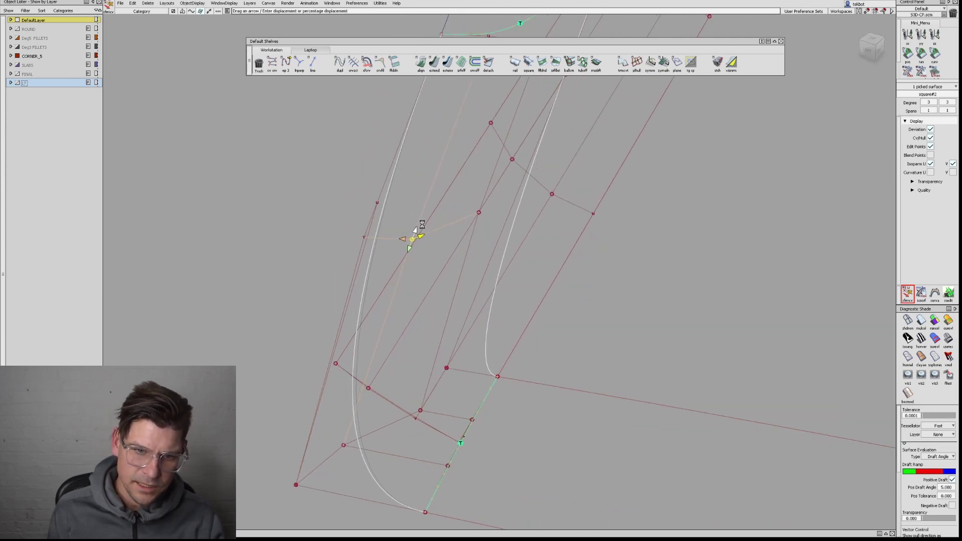
{"action": "left_click_drag", "start_coordinate": [428, 240], "coordinate": [461, 292], "text": "alt+shift"}
{"action": "middle_click_drag", "start_coordinate": [462, 292], "coordinate": [460, 256], "text": "alt+shift"}
{"action": "left_click_drag", "start_coordinate": [267, 384], "coordinate": [362, 474], "text": "alt+shift"}
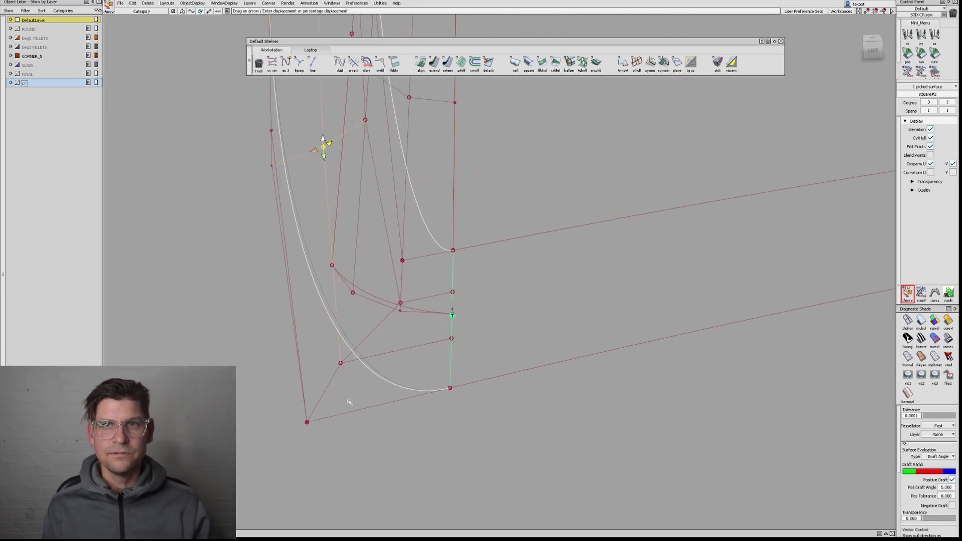
{"action": "left_click", "coordinate": [343, 362]}
{"action": "left_click_drag", "start_coordinate": [350, 360], "coordinate": [498, 354]}
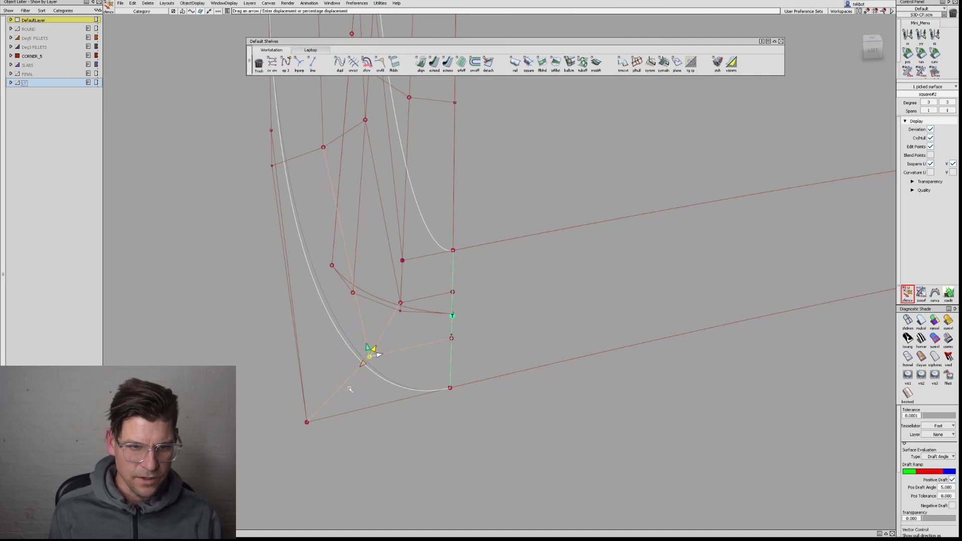
Pick the two blend curves bounding the corner and assign them to the highlighted layer
{"action": "left_click_drag", "start_coordinate": [375, 261], "coordinate": [325, 269], "text": "ctrl+shift"}
{"action": "left_click_drag", "start_coordinate": [260, 237], "coordinate": [346, 121], "text": "alt+shift"}
{"action": "left_click_drag", "start_coordinate": [312, 177], "coordinate": [475, 196]}
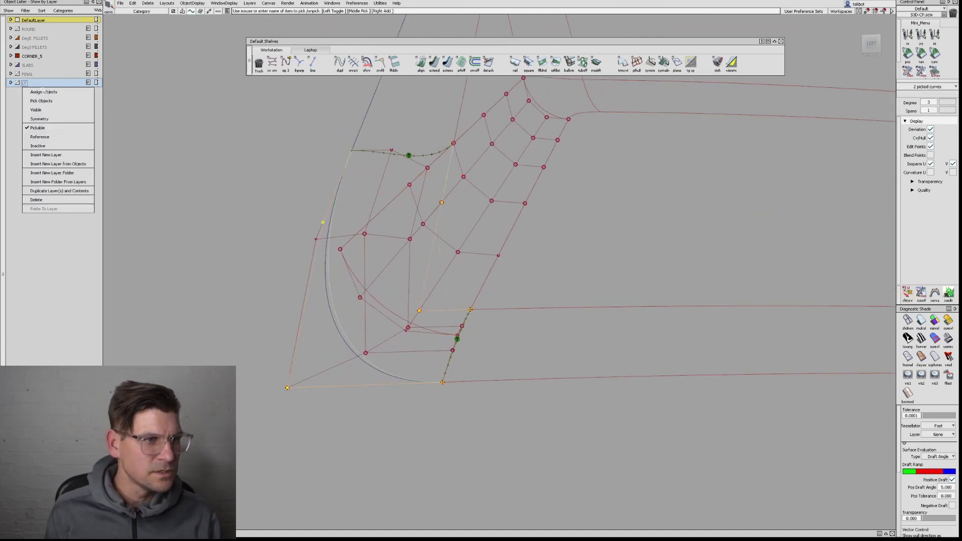
{"action": "left_click", "coordinate": [43, 92]}
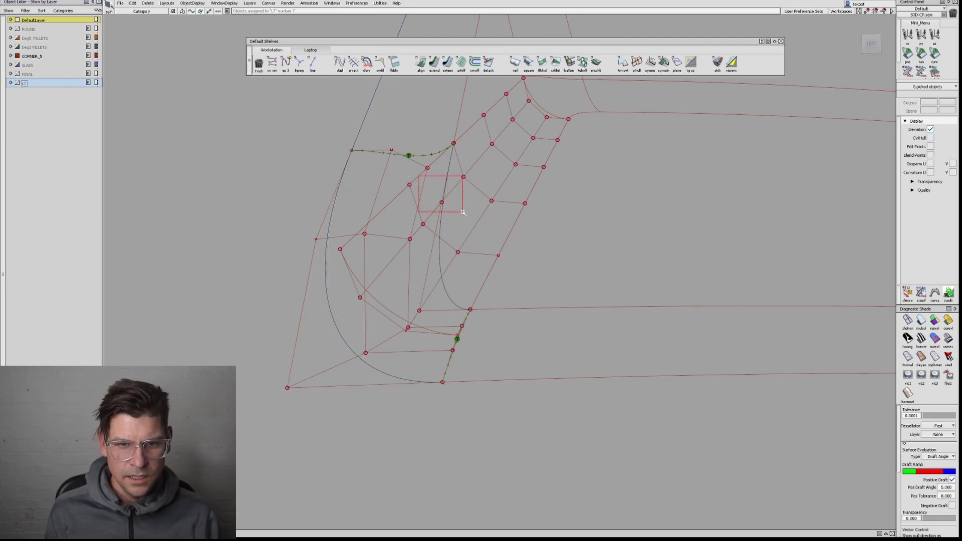
Trim the floor fillet along the corner surface's inner edge and check the continuity there
{"action": "mouse_move", "coordinate": [468, 248]}
{"action": "left_mouse_down", "text": "ctrl+shift"}
{"action": "mouse_move", "coordinate": [417, 340]}
{"action": "mouse_move", "coordinate": [504, 320]}
{"action": "mouse_move", "coordinate": [509, 350]}
{"action": "mouse_move", "coordinate": [493, 297]}
{"action": "left_mouse_up", "text": "ctrl+shift"}
{"action": "left_click", "coordinate": [500, 210]}
{"action": "middle_click_drag", "start_coordinate": [506, 154], "coordinate": [507, 176], "text": "ctrl+shift"}
{"action": "left_click", "coordinate": [479, 189]}
{"action": "key", "text": "space"}
{"action": "left_click", "coordinate": [920, 52]}
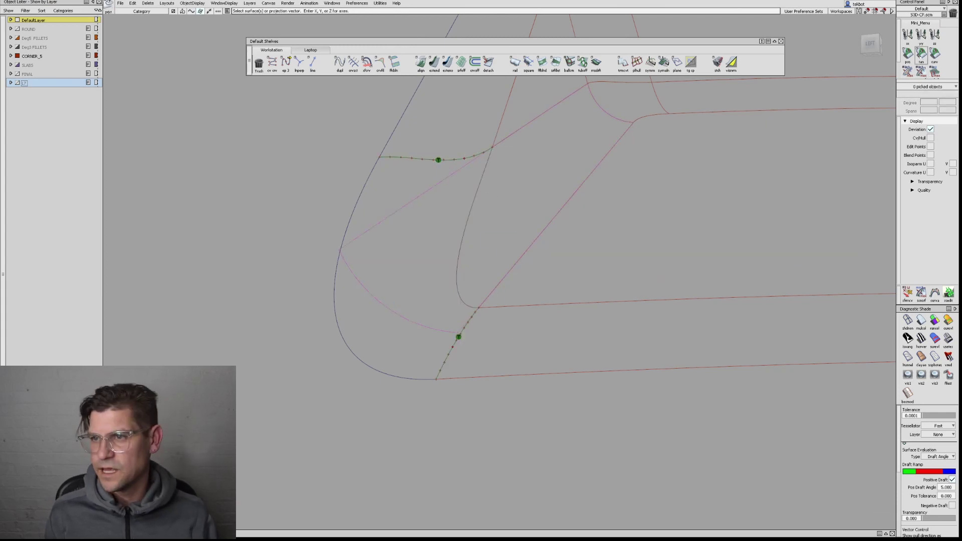
{"action": "left_click", "coordinate": [468, 214]}
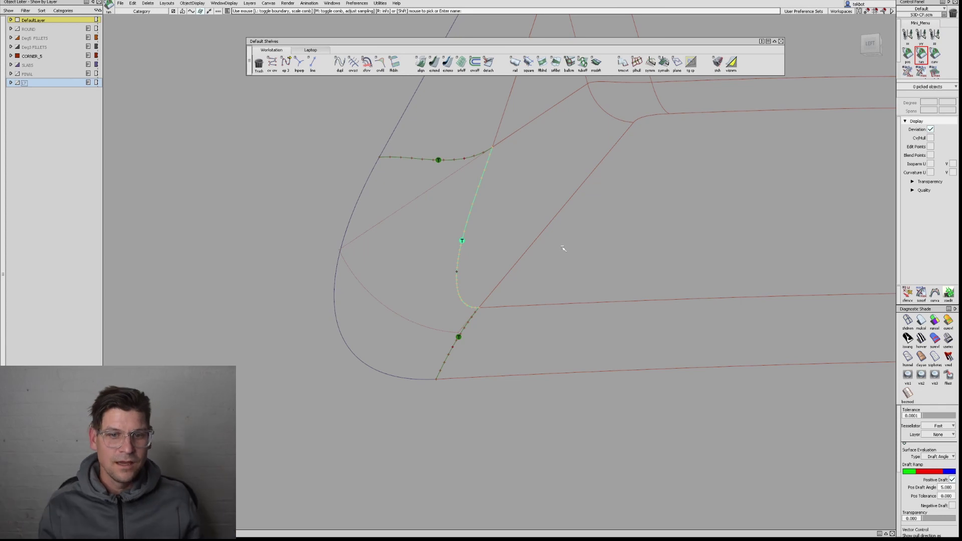
{"action": "left_click_drag", "start_coordinate": [507, 328], "coordinate": [509, 273], "text": "ctrl+shift"}
{"action": "left_click", "coordinate": [460, 253]}
{"action": "left_click_drag", "start_coordinate": [383, 270], "coordinate": [365, 296], "text": "alt+shift"}
{"action": "right_click_drag", "start_coordinate": [365, 296], "coordinate": [416, 266], "text": "alt+shift"}
{"action": "left_click", "coordinate": [353, 214]}
{"action": "left_click_drag", "start_coordinate": [417, 266], "coordinate": [337, 276], "text": "ctrl+shift"}
{"action": "left_click", "coordinate": [353, 320]}
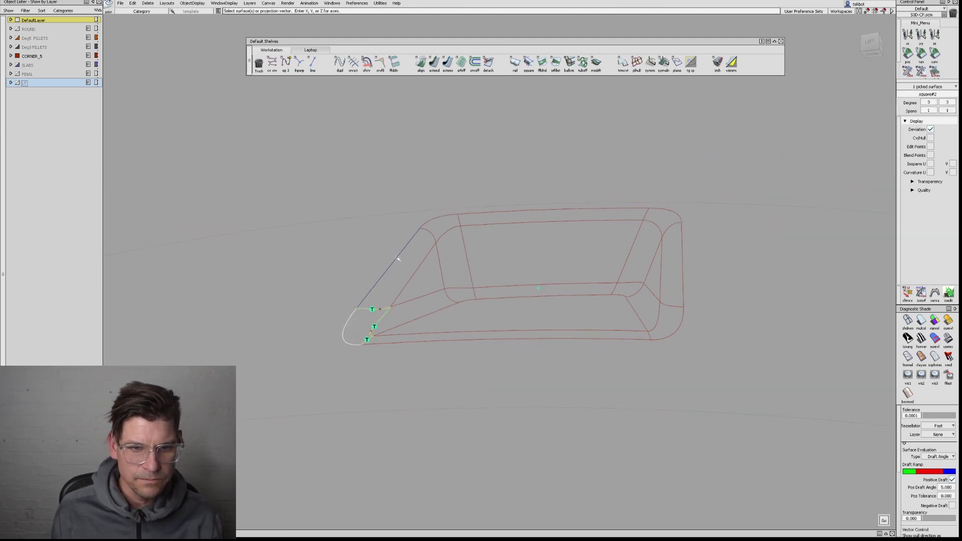
{"action": "left_click", "coordinate": [400, 258]}
{"action": "left_click", "coordinate": [432, 222]}
{"action": "left_click", "coordinate": [513, 212]}
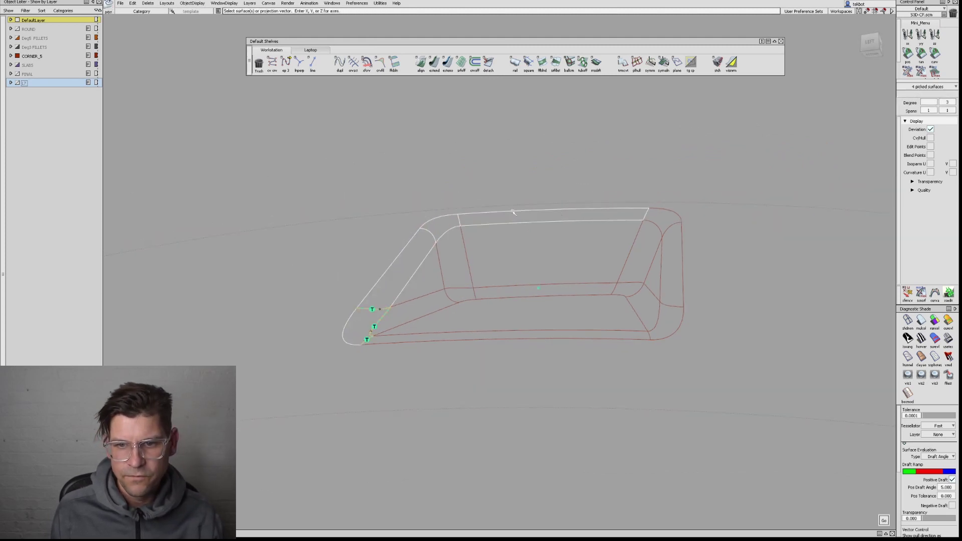
{"action": "left_click", "coordinate": [651, 209]}
{"action": "left_click", "coordinate": [681, 265]}
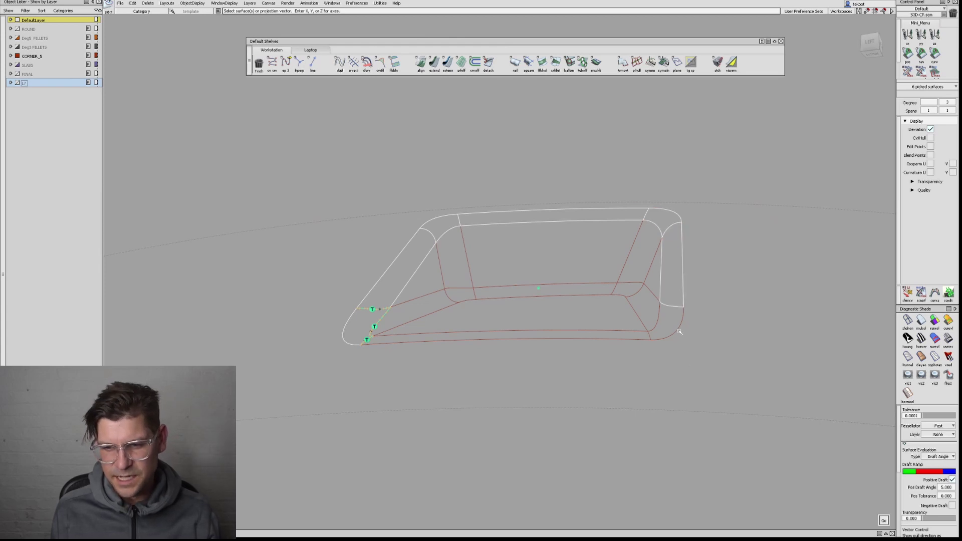
{"action": "left_click", "coordinate": [679, 331]}
{"action": "left_click", "coordinate": [611, 339]}
{"action": "key", "text": "space"}
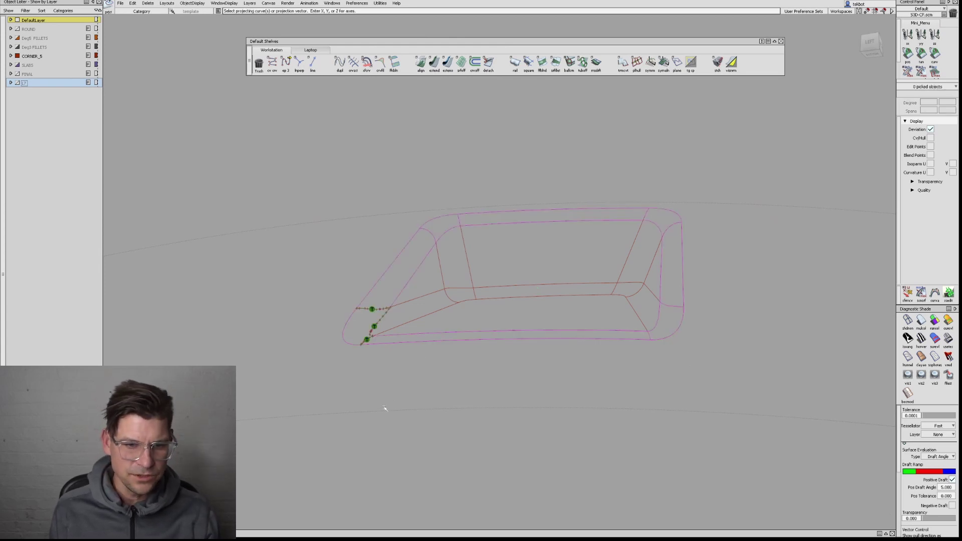
{"action": "left_click_drag", "start_coordinate": [384, 408], "coordinate": [330, 320]}
Pick the templated large outer surface around the recess and turn its template state off
{"action": "left_click_drag", "start_coordinate": [221, 219], "coordinate": [262, 260], "text": "ctrl+shift"}
{"action": "left_click_drag", "start_coordinate": [277, 172], "coordinate": [344, 228], "text": "ctrl+shift"}
{"action": "left_click", "coordinate": [343, 226]}
{"action": "mouse_move", "coordinate": [331, 181]}
{"action": "left_mouse_down", "text": "ctrl+shift"}
{"action": "mouse_move", "coordinate": [338, 224]}
{"action": "mouse_move", "coordinate": [369, 231]}
{"action": "mouse_move", "coordinate": [353, 289]}
{"action": "left_mouse_up", "text": "ctrl+shift"}
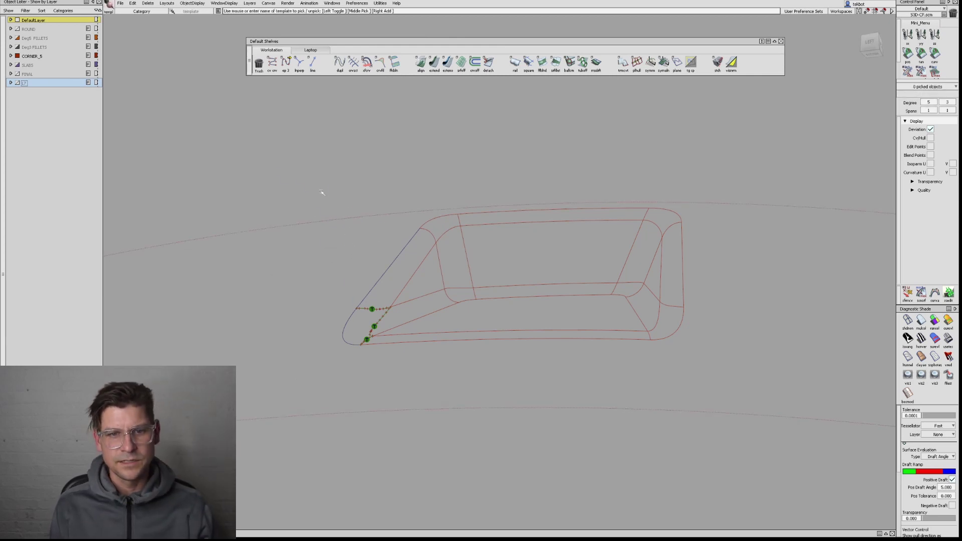
{"action": "left_click_drag", "start_coordinate": [319, 201], "coordinate": [328, 249], "text": "ctrl+shift"}
{"action": "middle_click_drag", "start_coordinate": [336, 255], "coordinate": [337, 256], "text": "ctrl+shift"}
{"action": "left_click_drag", "start_coordinate": [334, 270], "coordinate": [335, 232], "text": "ctrl+shift"}
Project the outer edges of the corner surface and all the rim fillets around the recess onto the large outer surface
{"action": "left_click_drag", "start_coordinate": [312, 191], "coordinate": [358, 219], "text": "ctrl+shift"}
{"action": "left_click_drag", "start_coordinate": [337, 212], "coordinate": [343, 228]}
{"action": "right_click_drag", "start_coordinate": [350, 249], "coordinate": [350, 285], "text": "ctrl+shift"}
{"action": "left_click", "coordinate": [345, 320]}
{"action": "left_click", "coordinate": [389, 268]}
{"action": "left_click", "coordinate": [429, 220]}
{"action": "left_click", "coordinate": [480, 214]}
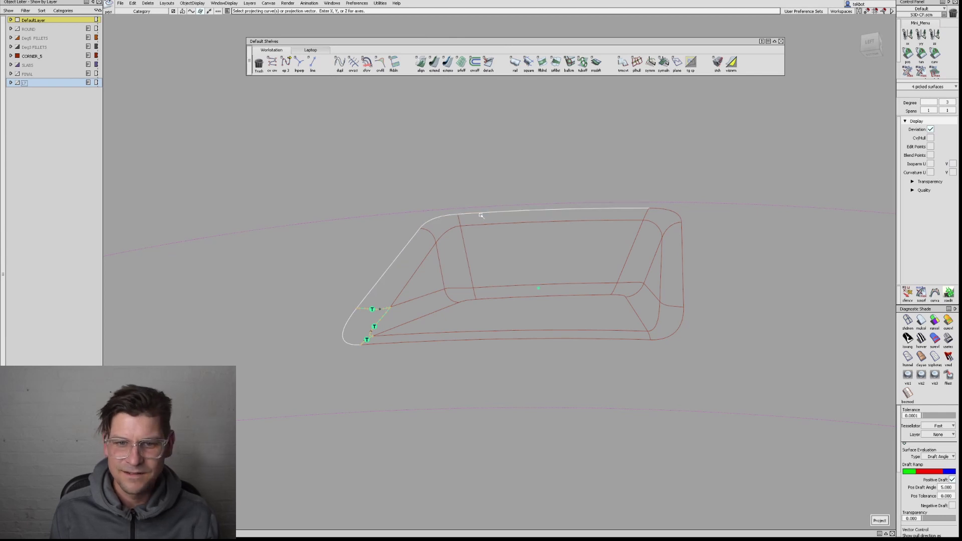
{"action": "left_click", "coordinate": [676, 216]}
{"action": "left_click", "coordinate": [680, 307]}
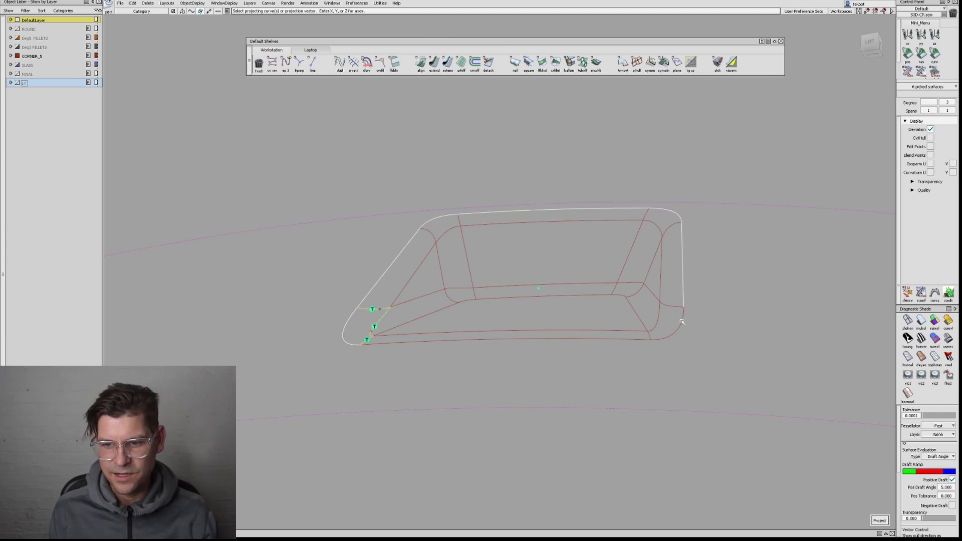
{"action": "left_click", "coordinate": [677, 325]}
{"action": "left_click", "coordinate": [599, 340]}
{"action": "key", "text": "space"}
Trim the large outer surface to keep the region outside the recess, and check continuity along the corner surface's outer edge
{"action": "key", "text": "t"}
{"action": "left_click", "coordinate": [290, 303]}
{"action": "key", "text": "space"}
{"action": "left_click", "coordinate": [921, 53]}
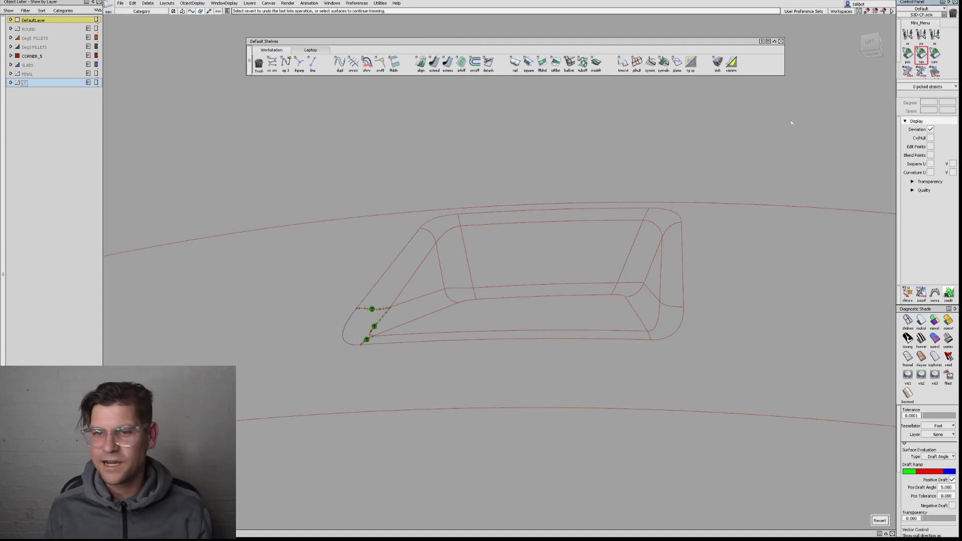
{"action": "left_click", "coordinate": [346, 324]}
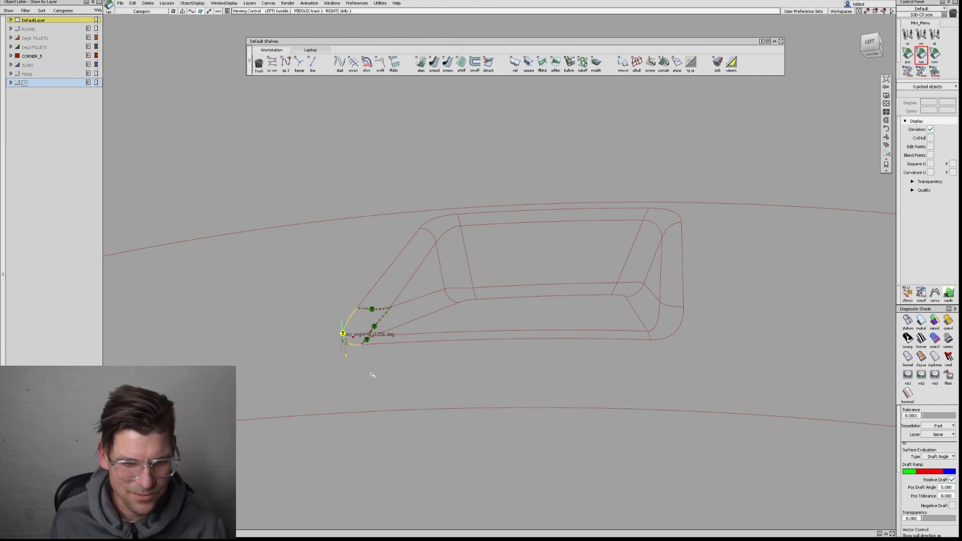
Display the corner surface's CVs and slide the lower CV on its outer edge slightly towards the bottom rim fillet
{"action": "left_click_drag", "start_coordinate": [361, 378], "coordinate": [328, 328], "text": "alt+shift"}
{"action": "right_click_drag", "start_coordinate": [328, 328], "coordinate": [379, 350], "text": "alt+shift"}
{"action": "left_click_drag", "start_coordinate": [398, 372], "coordinate": [399, 263], "text": "ctrl+shift"}
{"action": "left_click_drag", "start_coordinate": [406, 341], "coordinate": [439, 261], "text": "ctrl+shift"}
{"action": "left_click", "coordinate": [429, 296]}
{"action": "right_click_drag", "start_coordinate": [407, 344], "coordinate": [390, 331], "text": "ctrl+shift"}
{"action": "mouse_move", "coordinate": [385, 449]}
{"action": "left_mouse_down", "text": "alt+shift"}
{"action": "mouse_move", "coordinate": [381, 485]}
{"action": "mouse_move", "coordinate": [413, 376]}
{"action": "mouse_move", "coordinate": [322, 327]}
{"action": "mouse_move", "coordinate": [354, 370]}
{"action": "mouse_move", "coordinate": [318, 327]}
{"action": "mouse_move", "coordinate": [384, 411]}
{"action": "left_mouse_up", "text": "alt+shift"}
{"action": "right_click_drag", "start_coordinate": [357, 455], "coordinate": [380, 420], "text": "ctrl+shift"}
{"action": "left_click", "coordinate": [376, 423]}
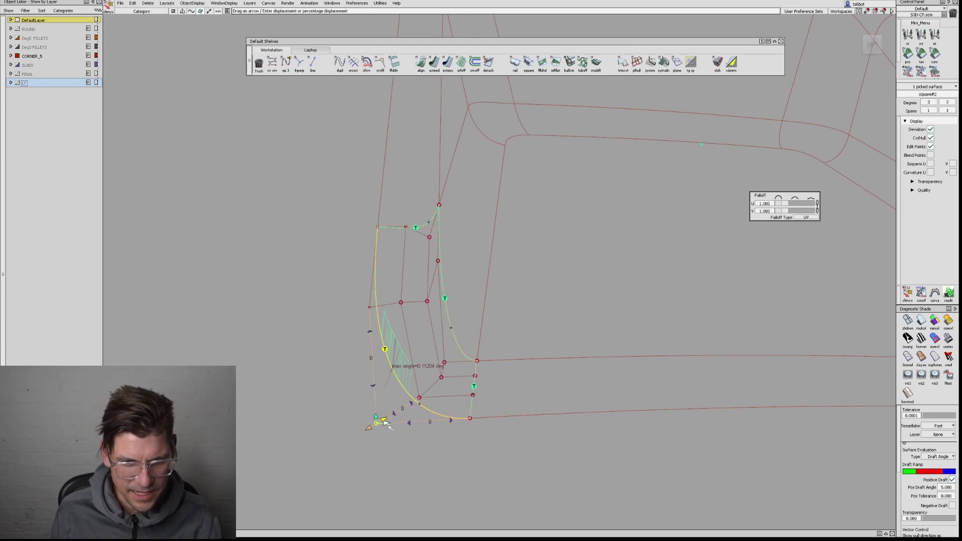
{"action": "left_click_drag", "start_coordinate": [389, 426], "coordinate": [523, 412]}
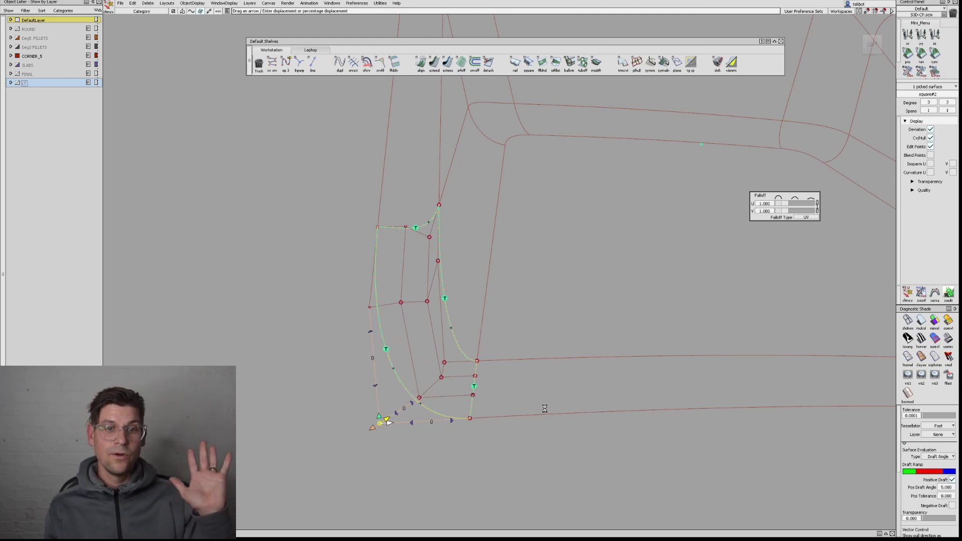
Slide the upper CV on the corner surface's outer edge slightly downward, and adjust the neighbouring interior CV along its hull
{"action": "left_click", "coordinate": [368, 307]}
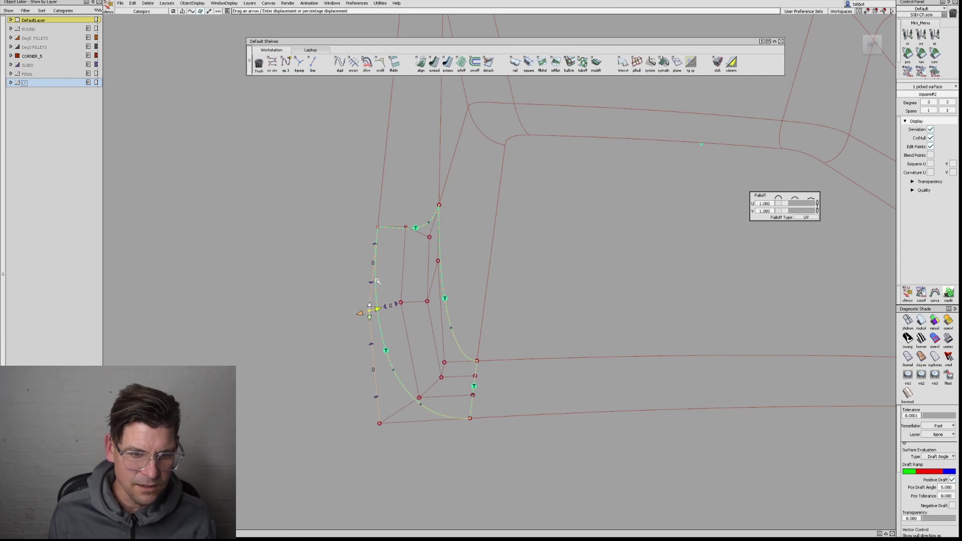
{"action": "left_click_drag", "start_coordinate": [369, 305], "coordinate": [295, 535]}
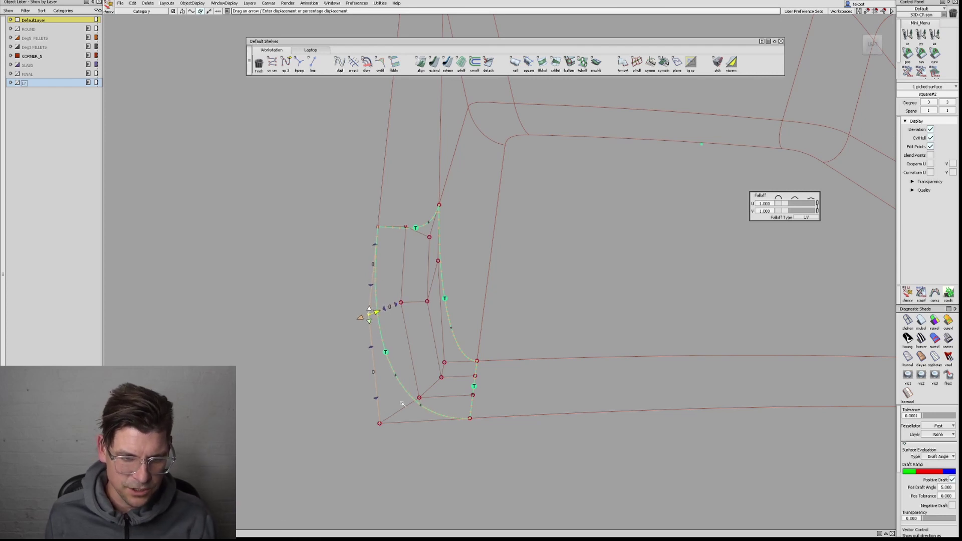
{"action": "left_click_drag", "start_coordinate": [402, 401], "coordinate": [365, 351], "text": "alt+shift"}
{"action": "left_click", "coordinate": [400, 283]}
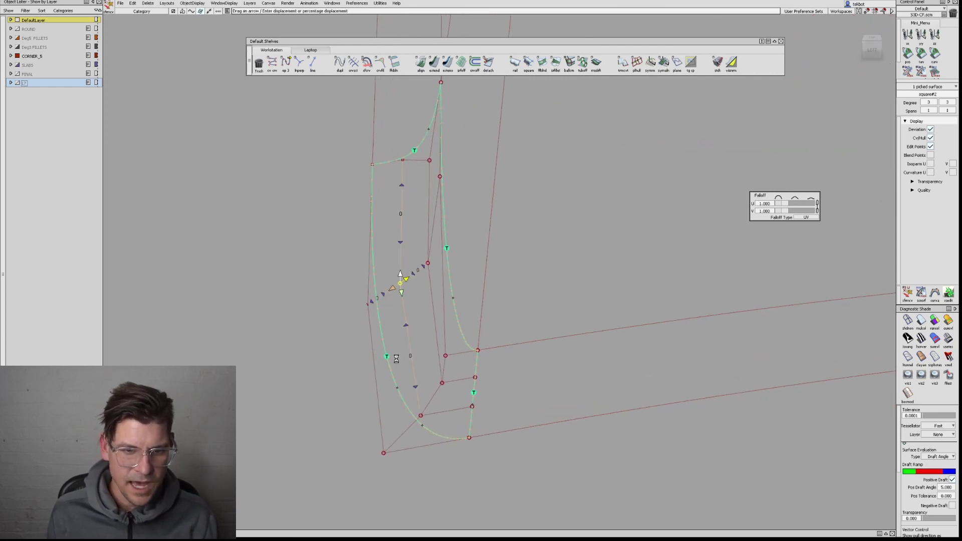
{"action": "left_click_drag", "start_coordinate": [394, 399], "coordinate": [386, 537]}
{"action": "left_click_drag", "start_coordinate": [400, 280], "coordinate": [482, 393]}
{"action": "left_click_drag", "start_coordinate": [584, 399], "coordinate": [481, 356], "text": "alt+shift"}
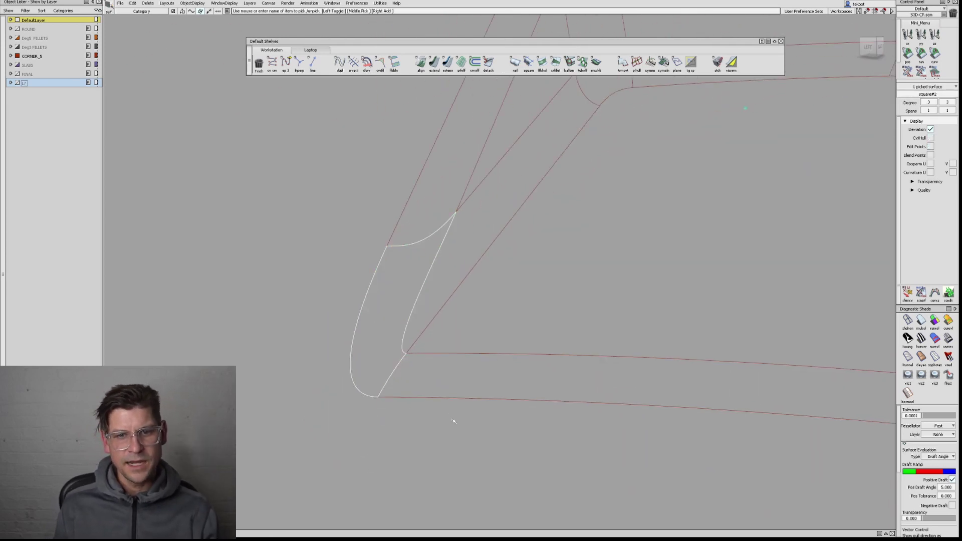
Show the model shaded without wireframe and inspect the highlights across the corner surface and the whole recess
{"action": "left_click_drag", "start_coordinate": [445, 394], "coordinate": [453, 423], "text": "ctrl+shift"}
{"action": "right_click_drag", "start_coordinate": [453, 423], "coordinate": [521, 253], "text": "ctrl+shift"}
{"action": "right_click_drag", "start_coordinate": [374, 204], "coordinate": [466, 272], "text": "ctrl+shift"}
{"action": "mouse_move", "coordinate": [528, 367]}
{"action": "left_mouse_down", "text": "alt+shift"}
{"action": "mouse_move", "coordinate": [527, 449]}
{"action": "mouse_move", "coordinate": [573, 354]}
{"action": "mouse_move", "coordinate": [363, 457]}
{"action": "mouse_move", "coordinate": [316, 393]}
{"action": "left_mouse_up", "text": "alt+shift"}
{"action": "right_click_drag", "start_coordinate": [315, 393], "coordinate": [353, 355], "text": "alt+shift"}
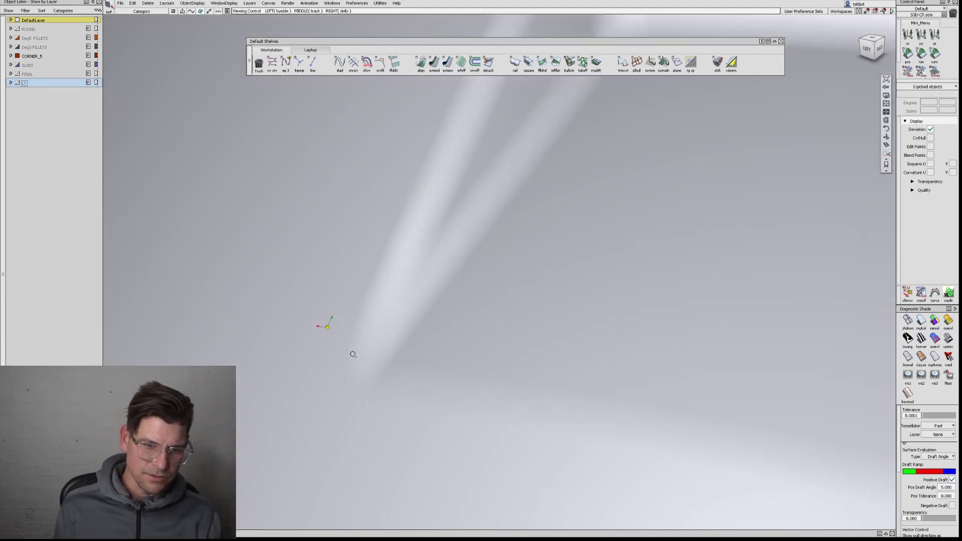
{"action": "left_click_drag", "start_coordinate": [353, 355], "coordinate": [389, 275], "text": "alt+shift"}
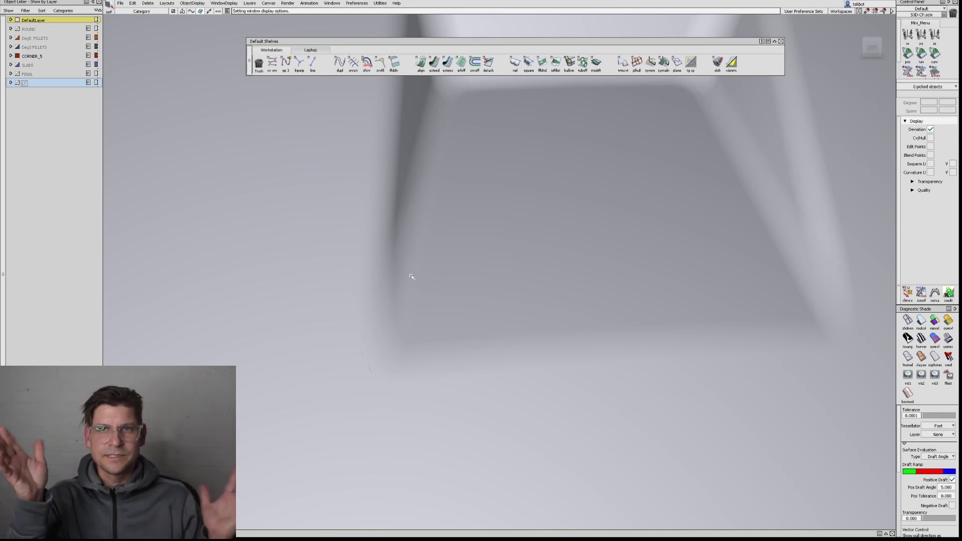
{"action": "left_click_drag", "start_coordinate": [515, 275], "coordinate": [338, 333], "text": "alt+shift"}
{"action": "right_click_drag", "start_coordinate": [337, 332], "coordinate": [306, 321], "text": "alt+shift"}
{"action": "left_click_drag", "start_coordinate": [306, 320], "coordinate": [346, 325], "text": "alt+shift"}
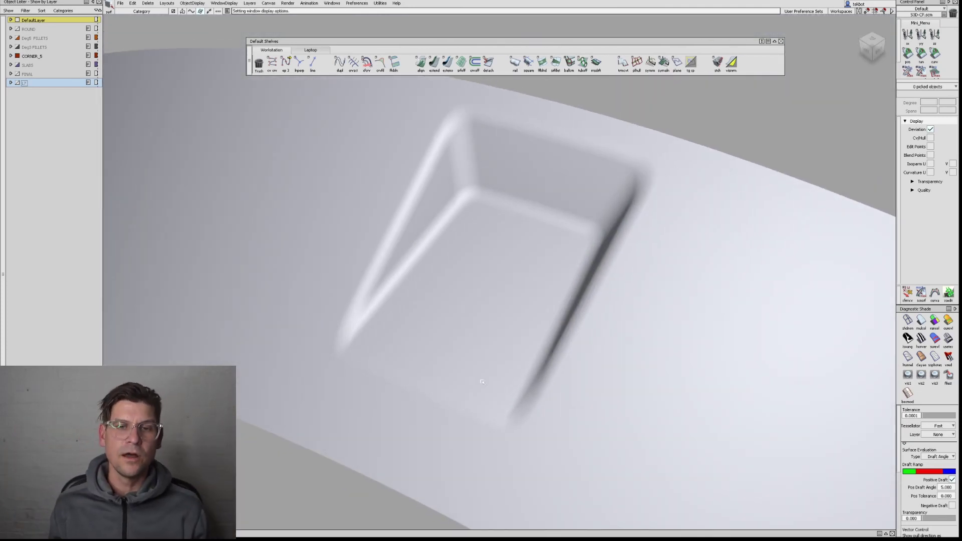